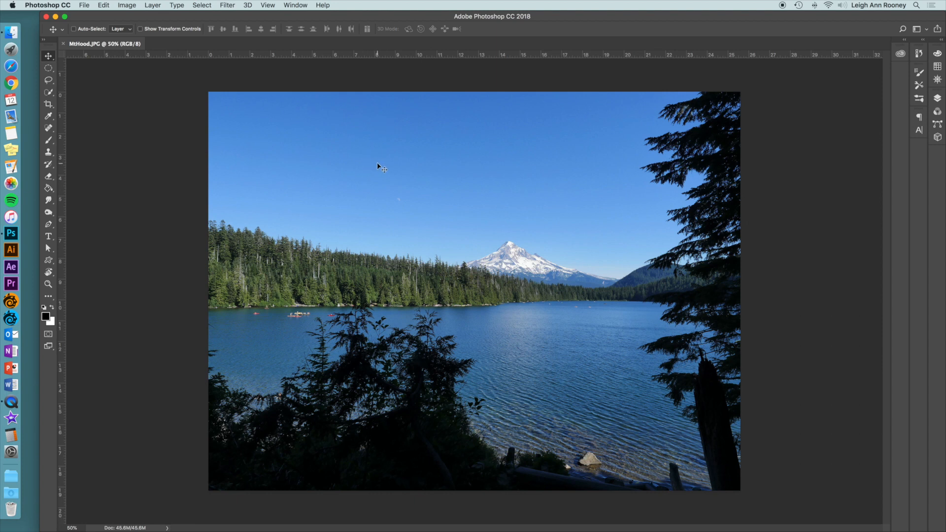
Crop the photo to 1920 × 1080 px using W x H x Resolution, tightening the frame around the mountain, treeline and lake
{"action": "left_click", "coordinate": [48, 104]}
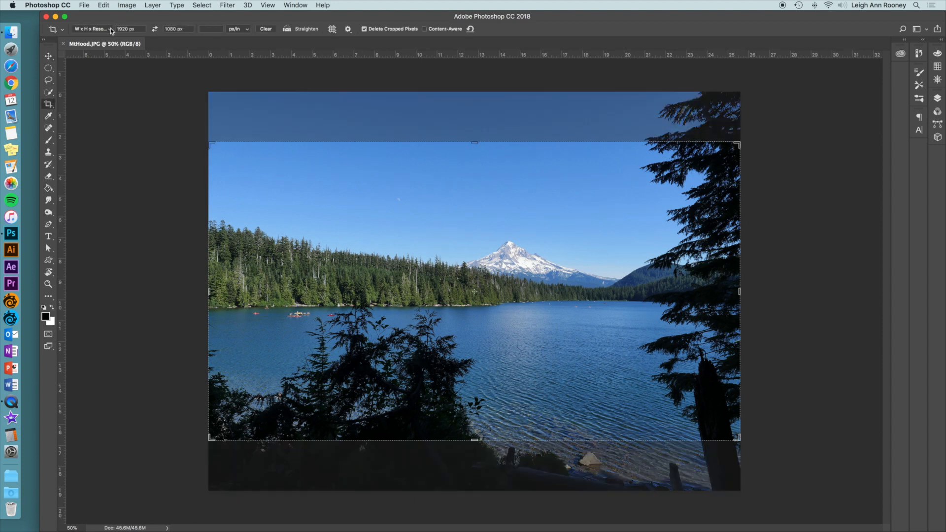
{"action": "left_click", "coordinate": [109, 28]}
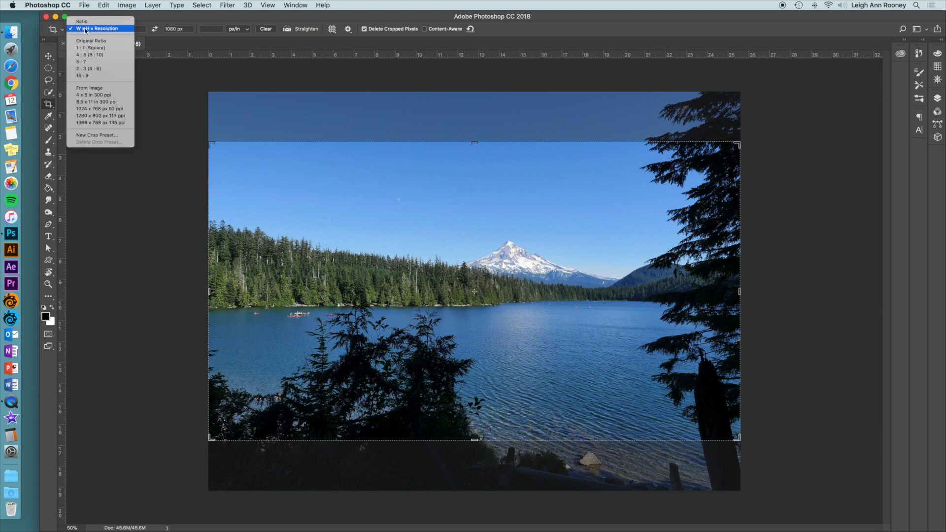
{"action": "left_click", "coordinate": [152, 19]}
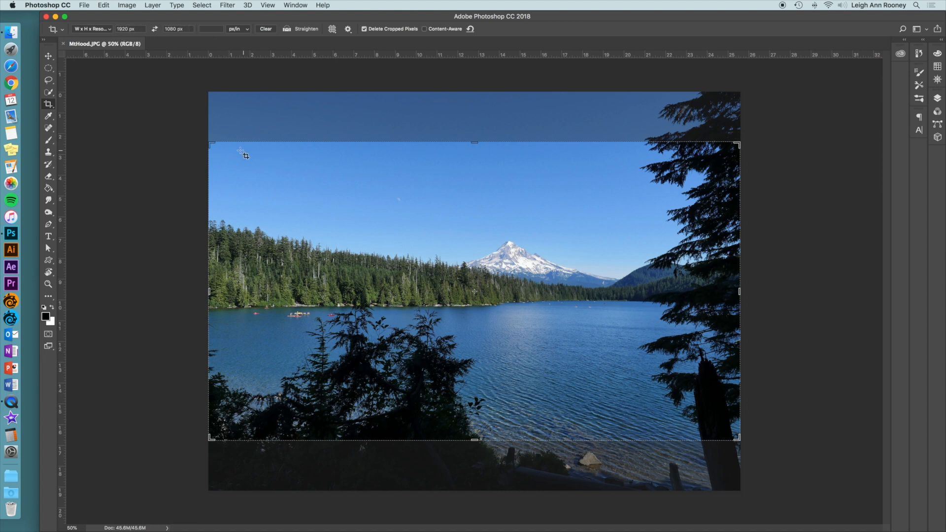
{"action": "left_click_drag", "start_coordinate": [209, 145], "coordinate": [263, 174]}
{"action": "left_click_drag", "start_coordinate": [386, 252], "coordinate": [433, 261]}
{"action": "left_click_drag", "start_coordinate": [256, 169], "coordinate": [253, 166]}
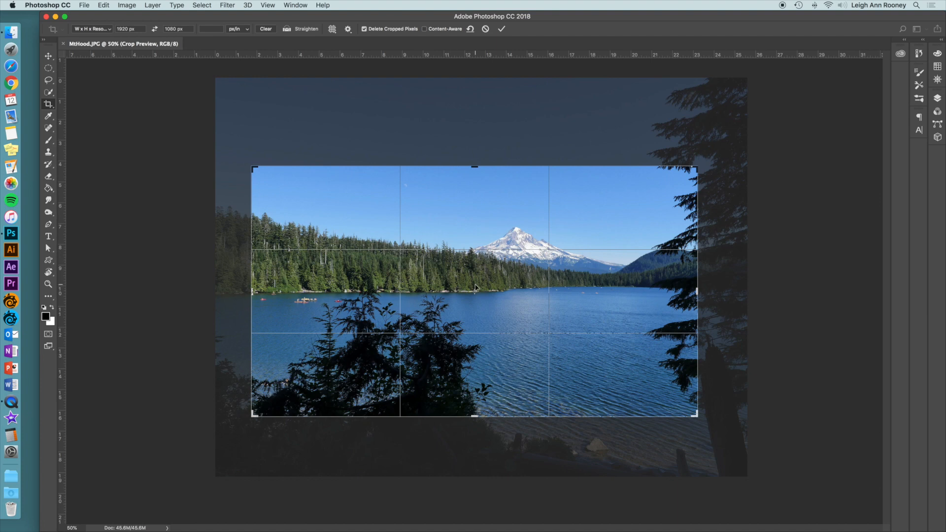
{"action": "key", "text": "Return"}
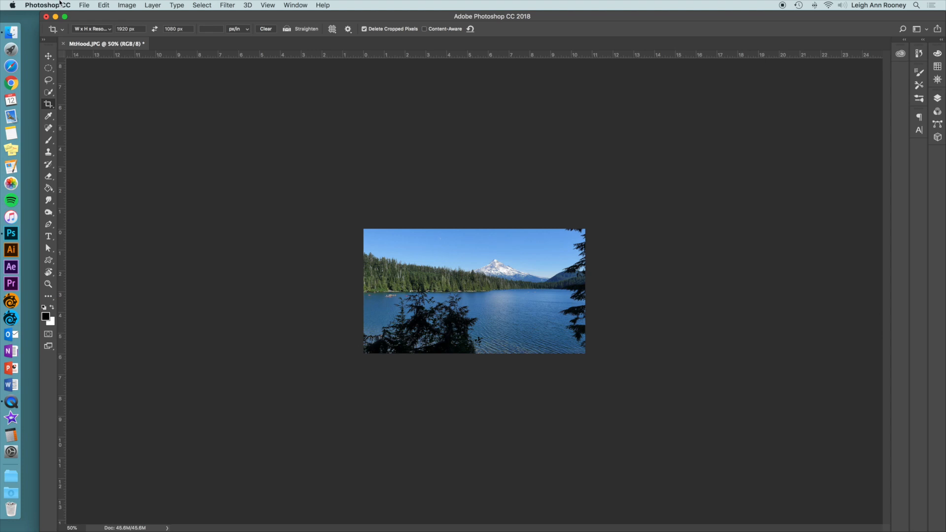
{"action": "left_click", "coordinate": [84, 5]}
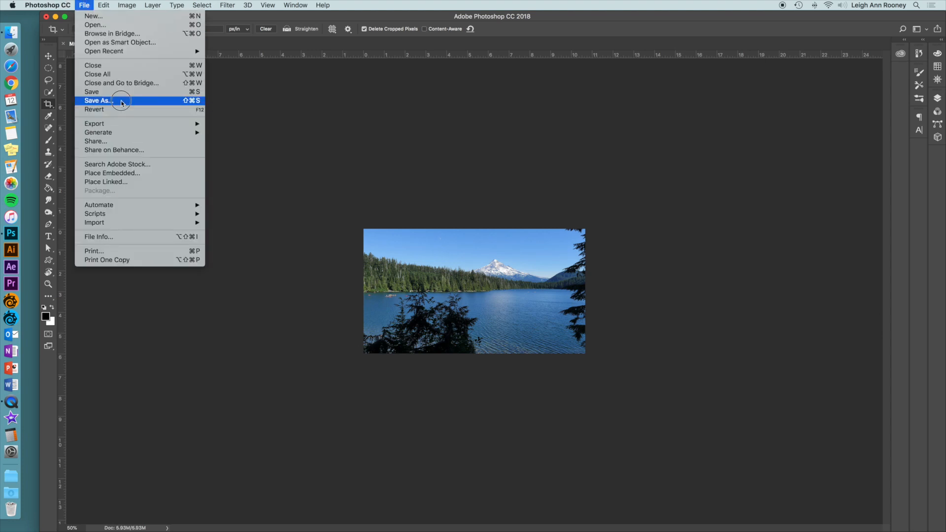
{"action": "left_click", "coordinate": [122, 101]}
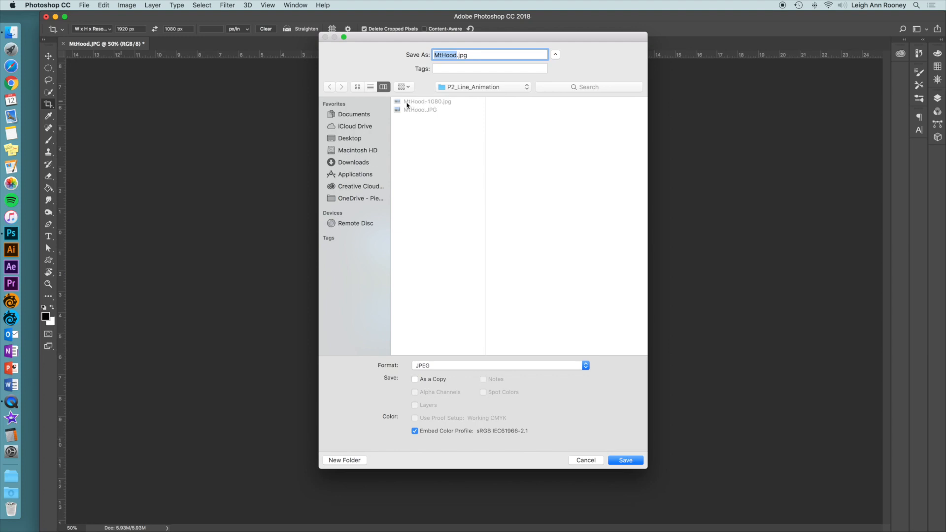
{"action": "key", "text": "Right"}
{"action": "type", "text": "-1080"}
{"action": "left_click", "coordinate": [585, 460]}
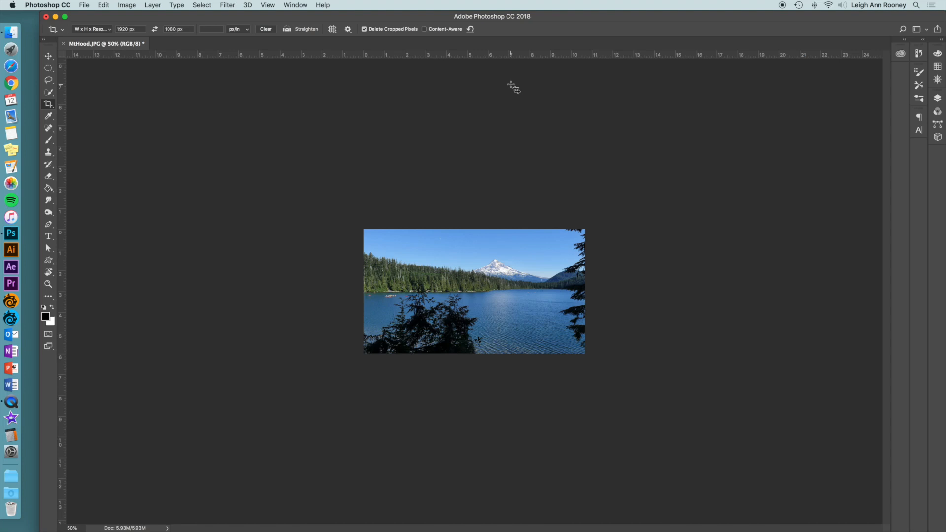
{"action": "left_click", "coordinate": [783, 4]}
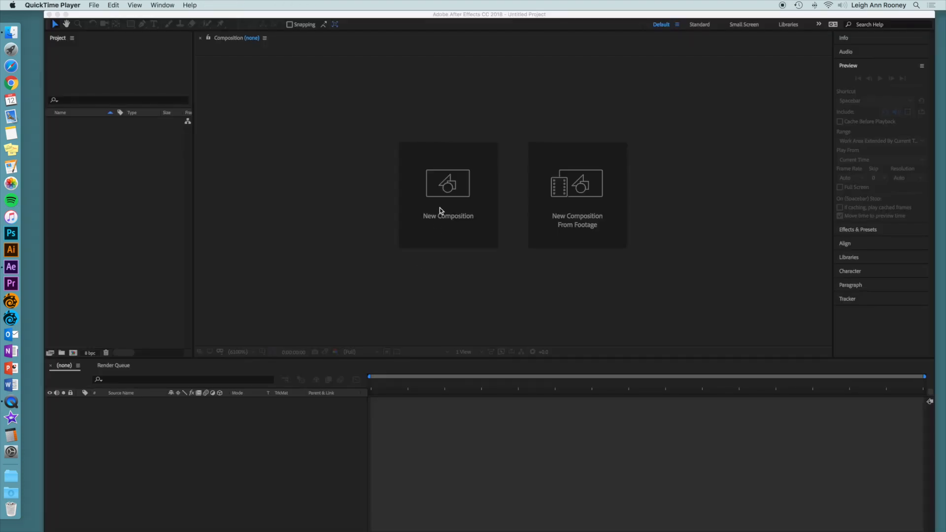
Switch to After Effects and create a 10-second composition named P2_Line_Animation with the HDTV 1080 29.97 preset
{"action": "left_click", "coordinate": [417, 16]}
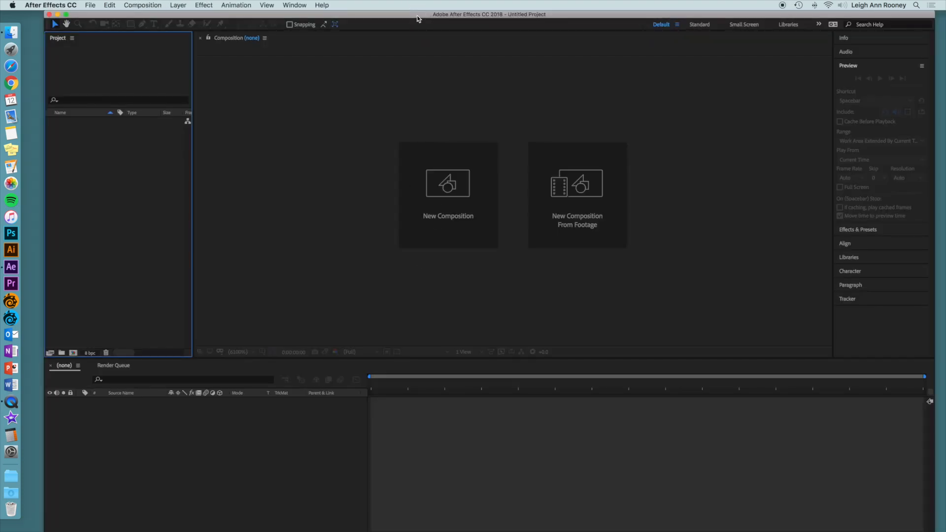
{"action": "left_click", "coordinate": [460, 191]}
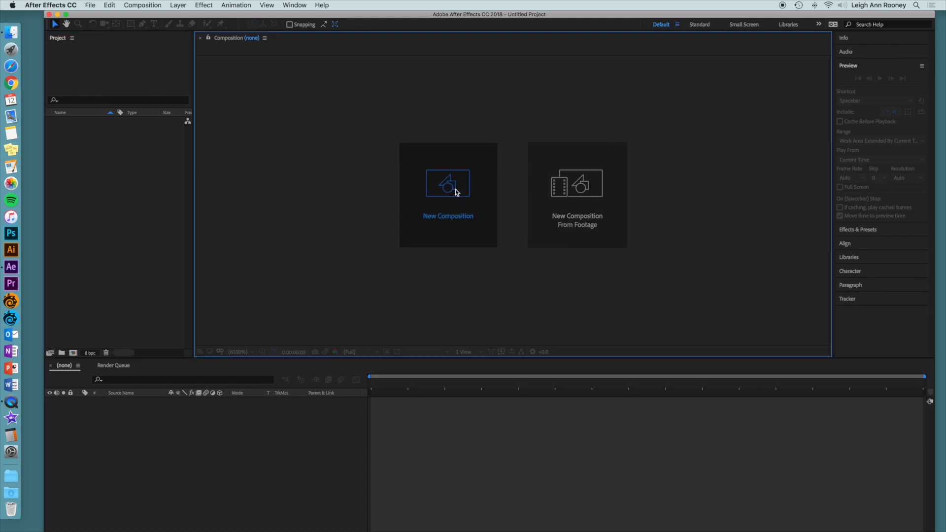
{"action": "type", "text": "P2_Line_Animation"}
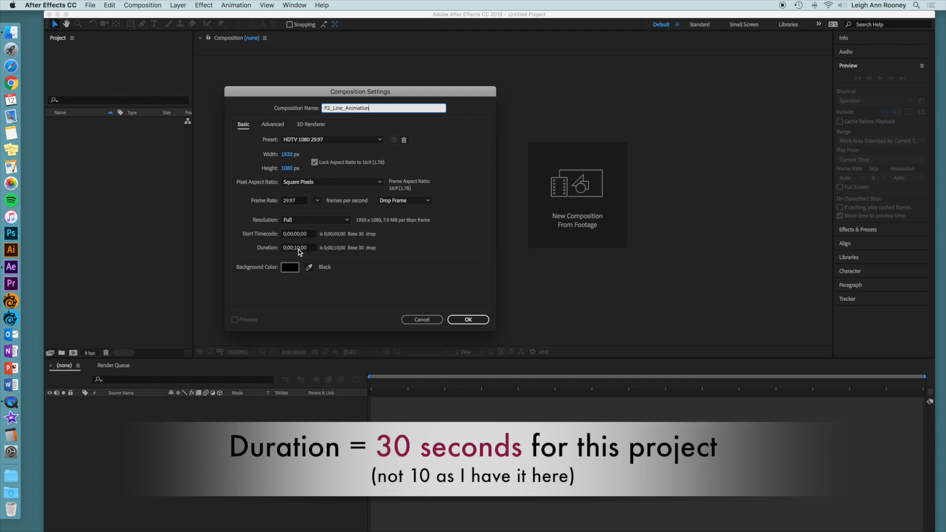
{"action": "left_click", "coordinate": [469, 320]}
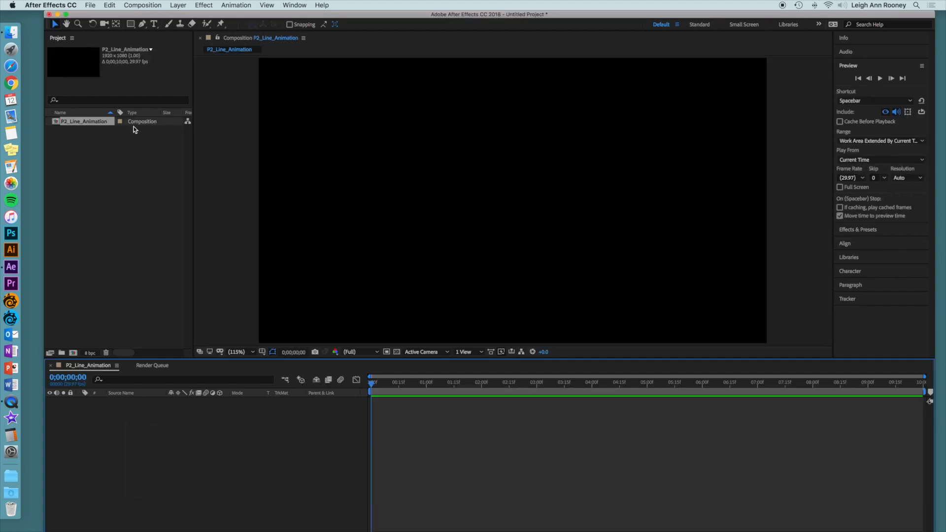
Import MtHood-1080.jpg from the P2_Line_Animation folder into the project as footage
{"action": "left_click", "coordinate": [90, 5]}
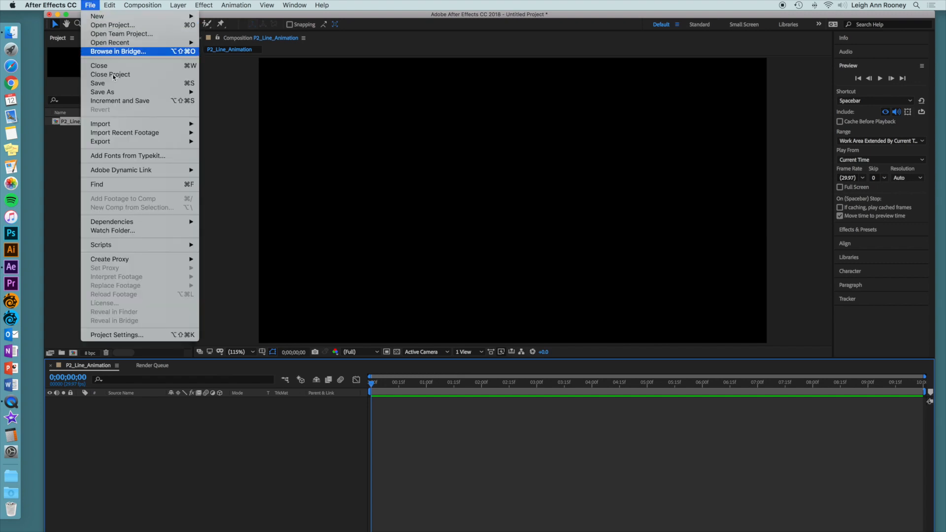
{"action": "mouse_move", "coordinate": [127, 125]}
{"action": "left_click", "coordinate": [224, 125]}
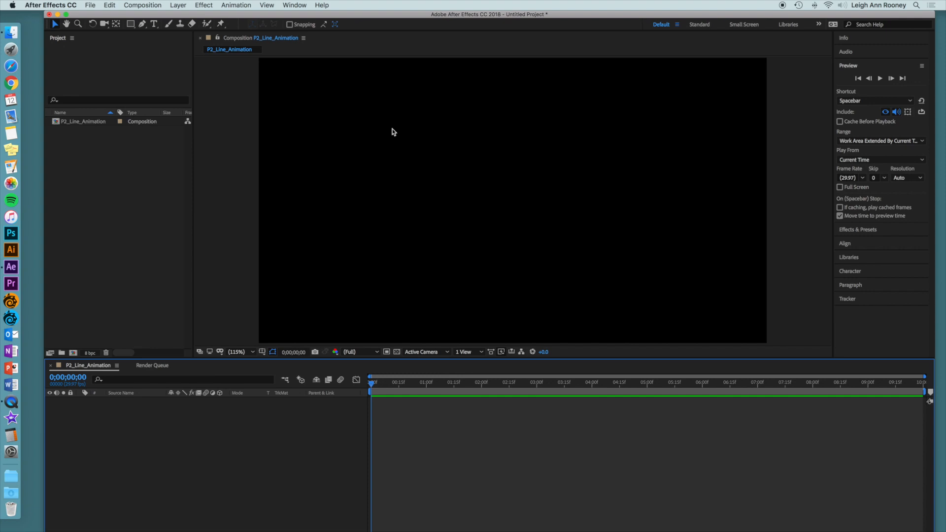
{"action": "left_click", "coordinate": [400, 91]}
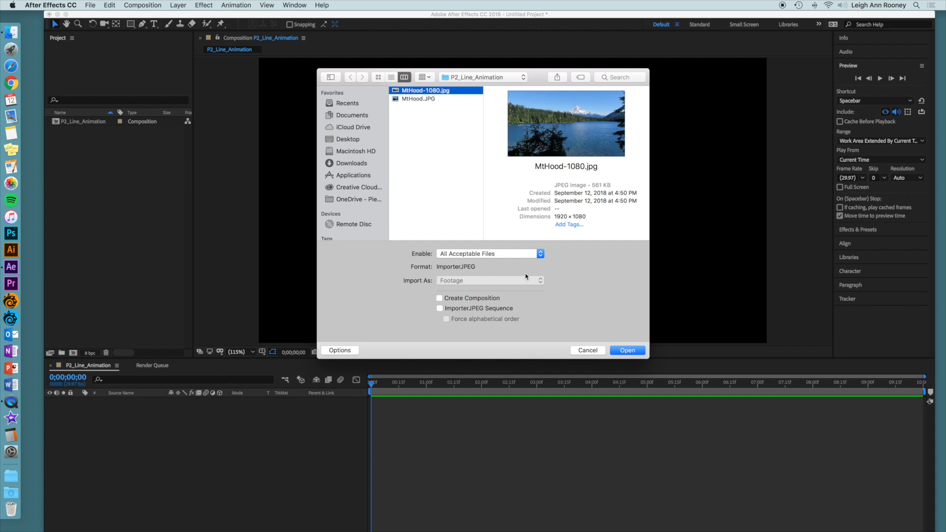
{"action": "left_click", "coordinate": [628, 350]}
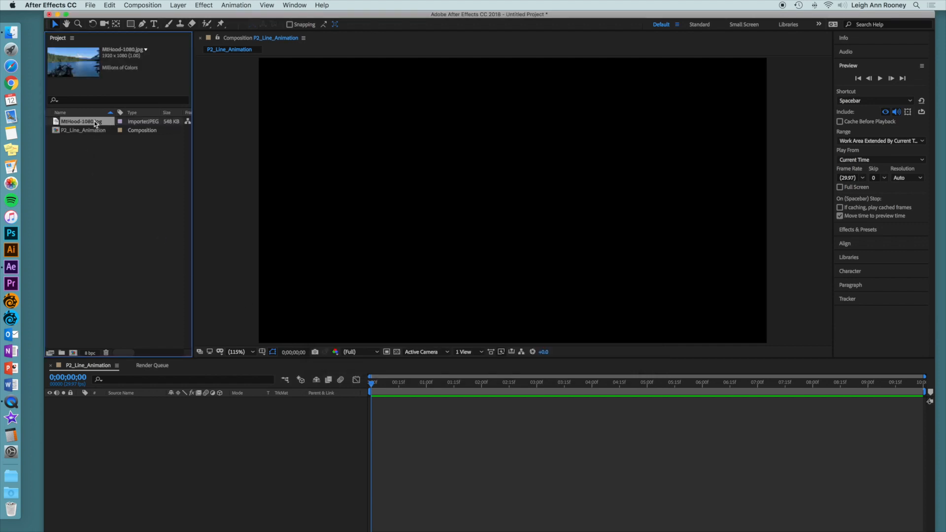
Add MtHood-1080.jpg to the composition's timeline as a layer and set the viewer magnification to Fit
{"action": "left_click_drag", "start_coordinate": [94, 121], "coordinate": [129, 432]}
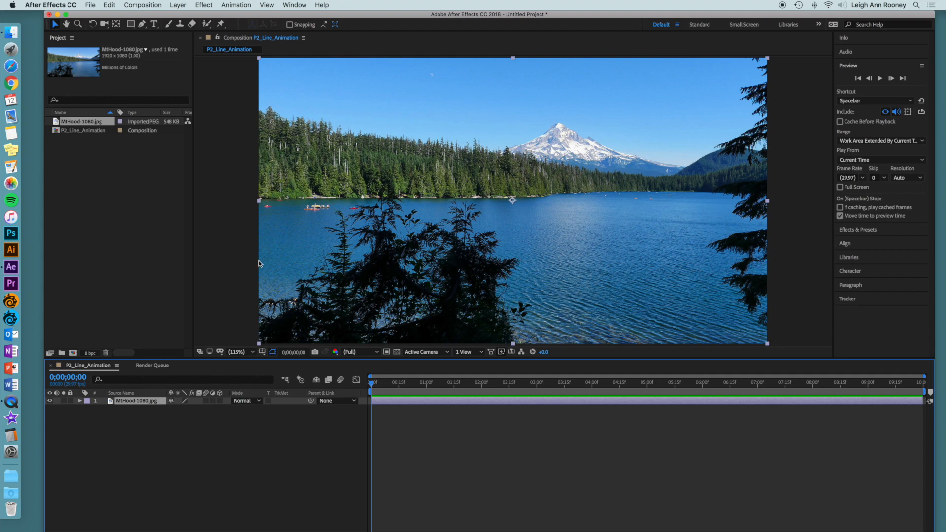
{"action": "left_click", "coordinate": [254, 353]}
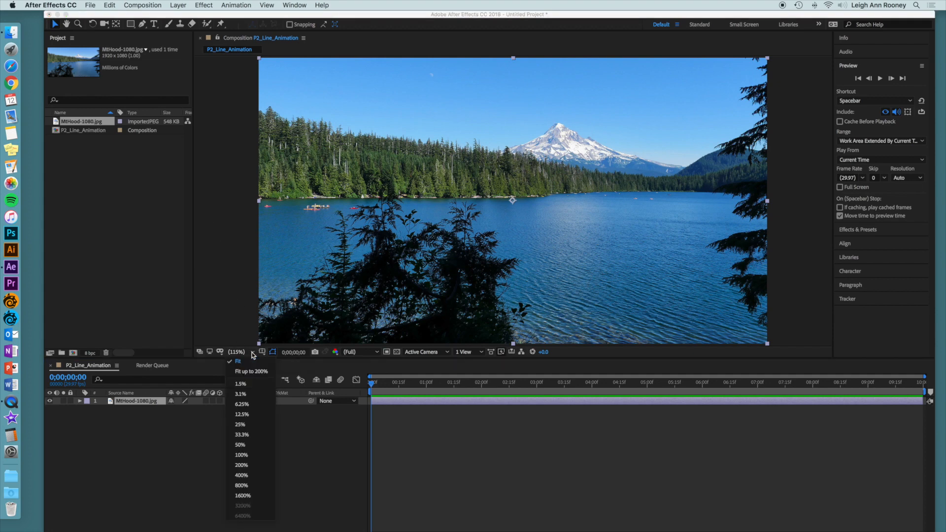
{"action": "left_click", "coordinate": [245, 363]}
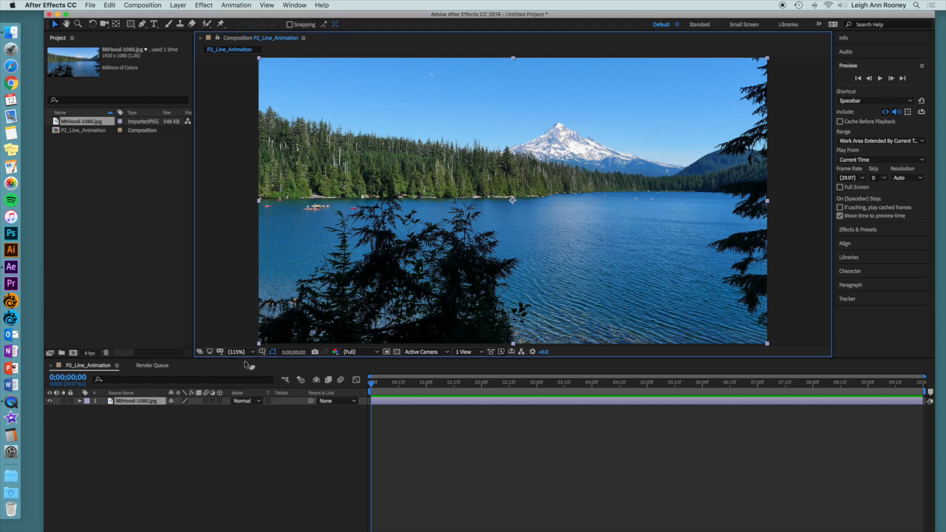
Lower the MtHood-1080.jpg layer's opacity to 52% and lock the layer
{"action": "left_click", "coordinate": [81, 402]}
{"action": "left_click", "coordinate": [88, 410]}
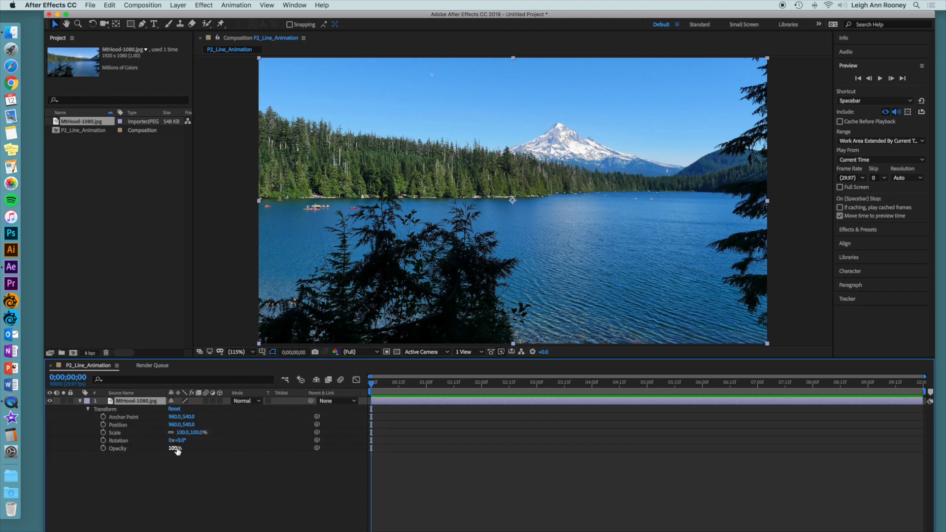
{"action": "left_click_drag", "start_coordinate": [176, 451], "coordinate": [154, 452]}
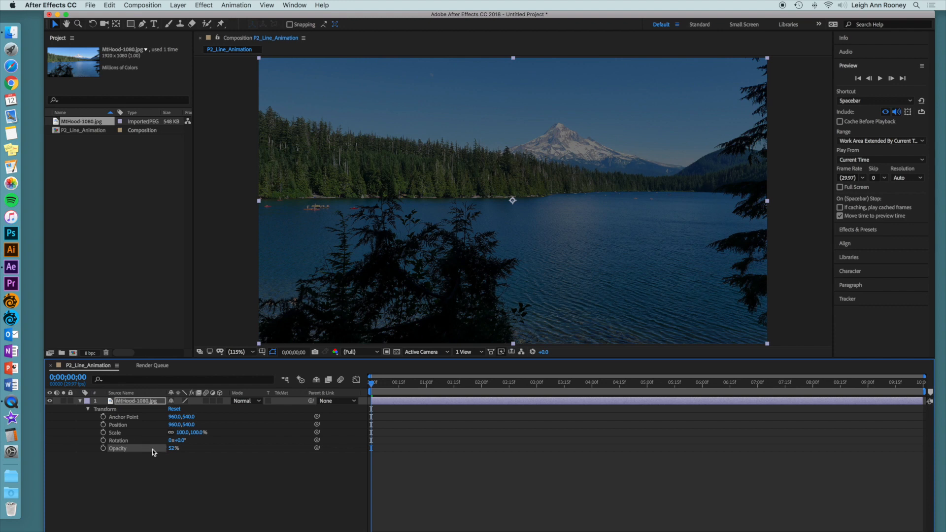
{"action": "left_click", "coordinate": [70, 401]}
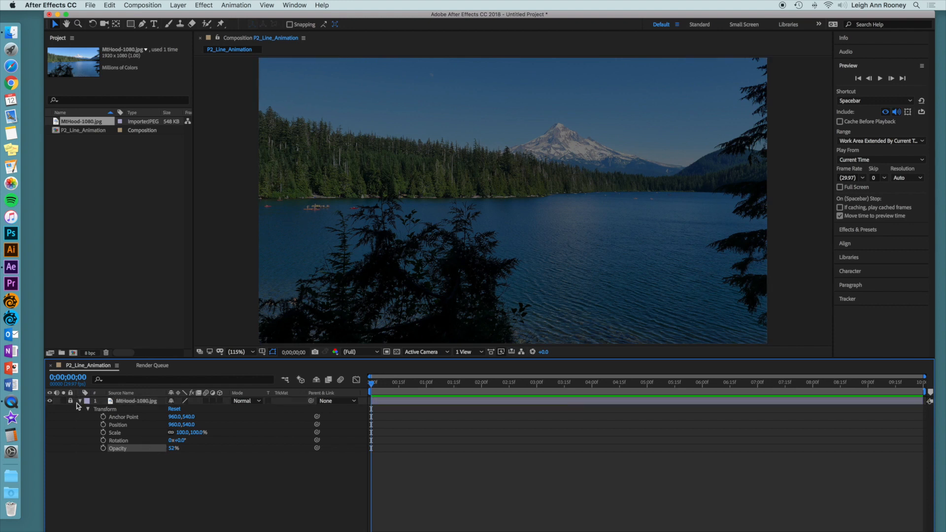
{"action": "left_click", "coordinate": [80, 402]}
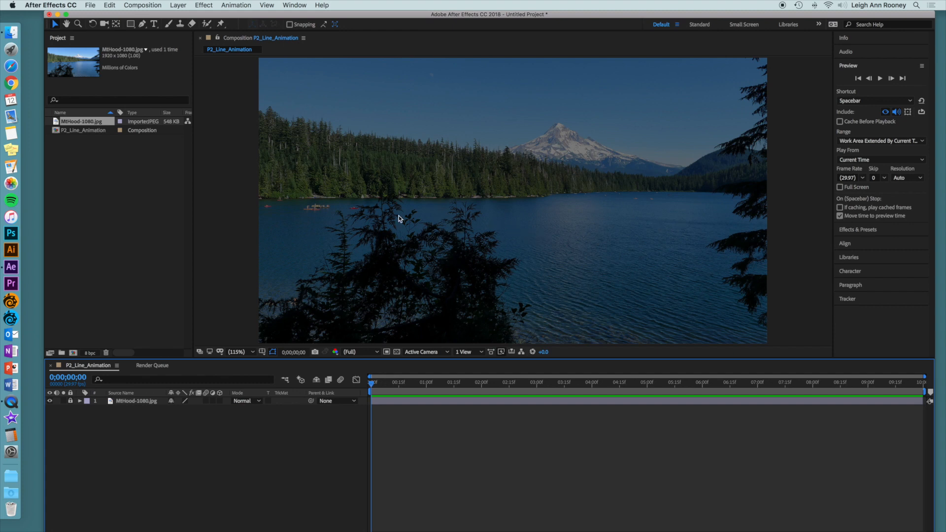
Trace the treeline across the full width of the photo with the Pen tool as a curved open path on a new shape layer
{"action": "left_click", "coordinate": [142, 24]}
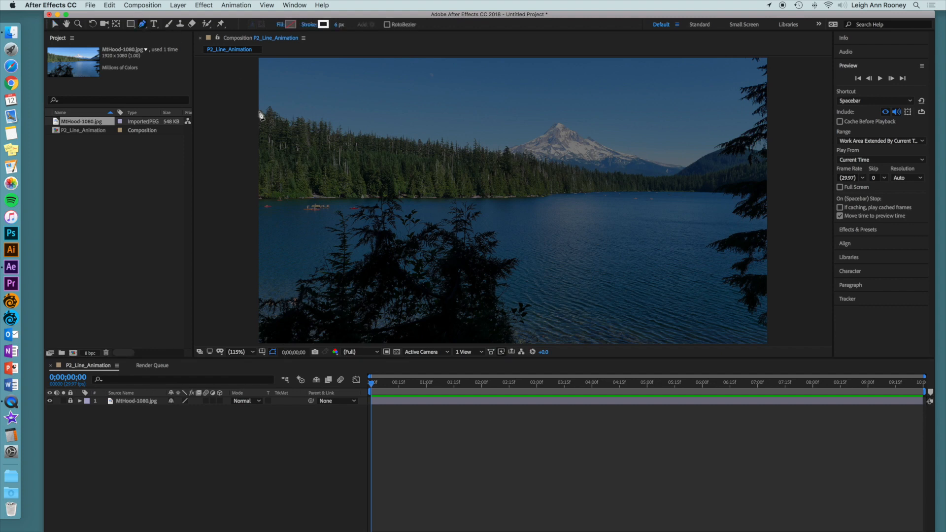
{"action": "left_click", "coordinate": [259, 111]}
{"action": "left_click", "coordinate": [267, 114]}
{"action": "left_click_drag", "start_coordinate": [270, 116], "coordinate": [275, 121]}
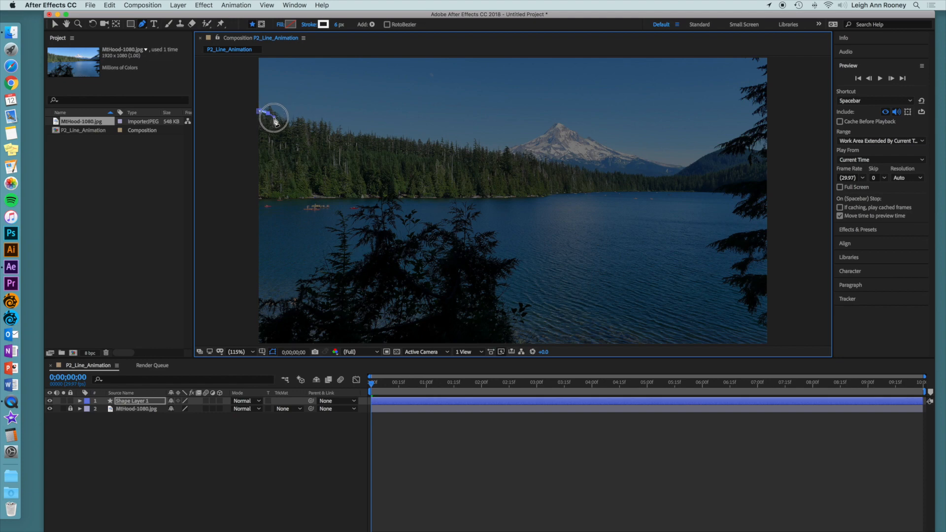
{"action": "left_click", "coordinate": [295, 126]}
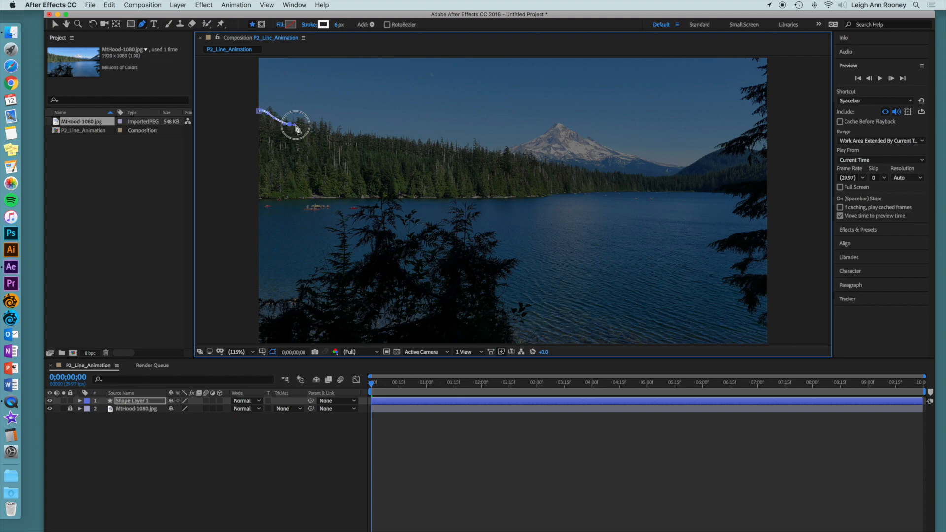
{"action": "left_click_drag", "start_coordinate": [320, 127], "coordinate": [402, 144]}
{"action": "left_click", "coordinate": [397, 139]}
{"action": "left_click", "coordinate": [447, 148]}
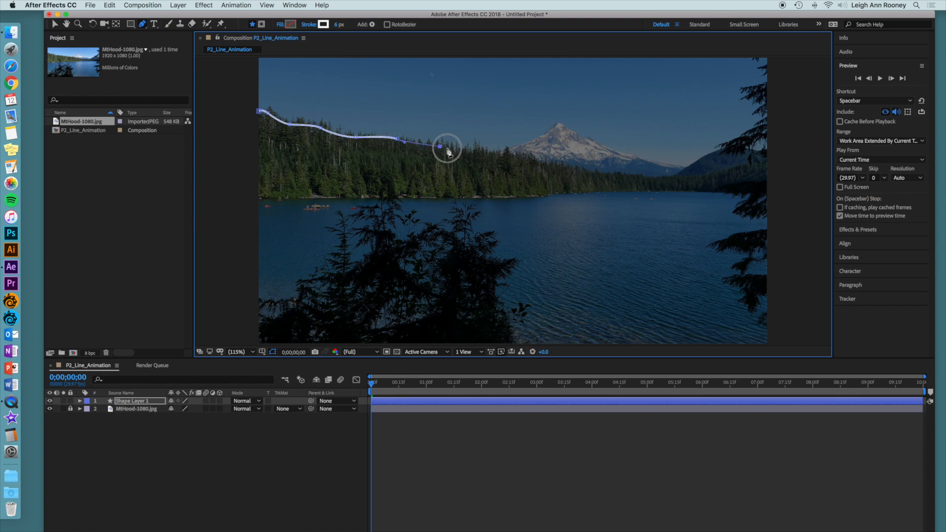
{"action": "left_click", "coordinate": [477, 147]}
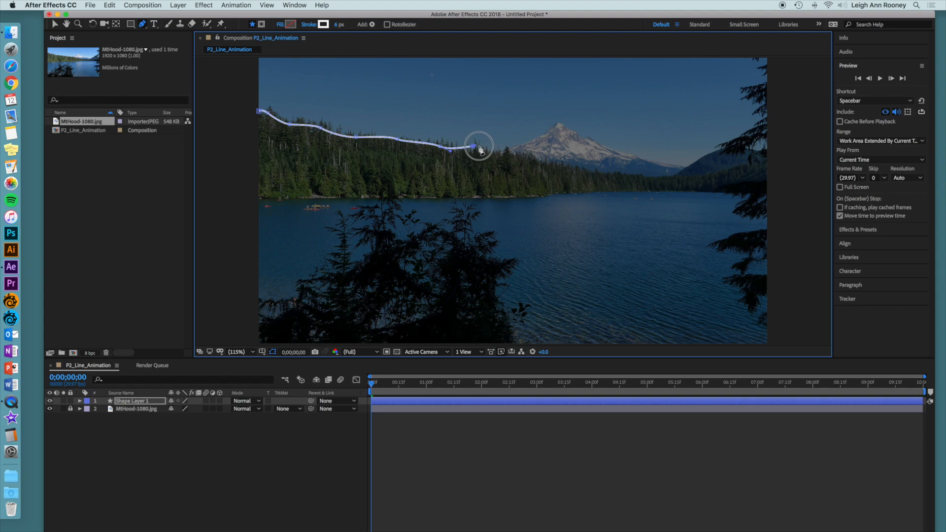
{"action": "left_click", "coordinate": [515, 156]}
{"action": "left_click", "coordinate": [538, 161]}
{"action": "left_click", "coordinate": [556, 165]}
{"action": "left_click", "coordinate": [590, 172]}
{"action": "left_click_drag", "start_coordinate": [602, 177], "coordinate": [664, 179]}
{"action": "left_click_drag", "start_coordinate": [676, 173], "coordinate": [770, 154]}
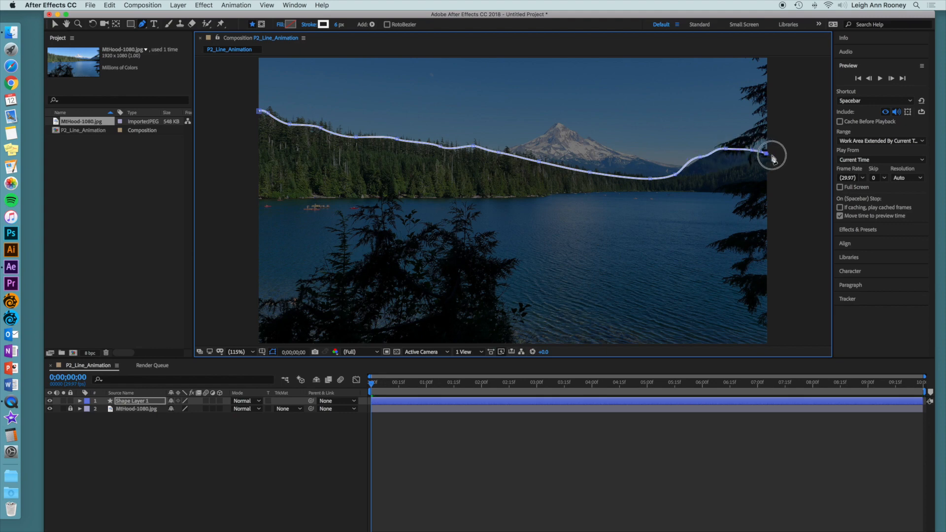
Set the treeline shape's fill to None and its stroke color to white
{"action": "left_click", "coordinate": [281, 25]}
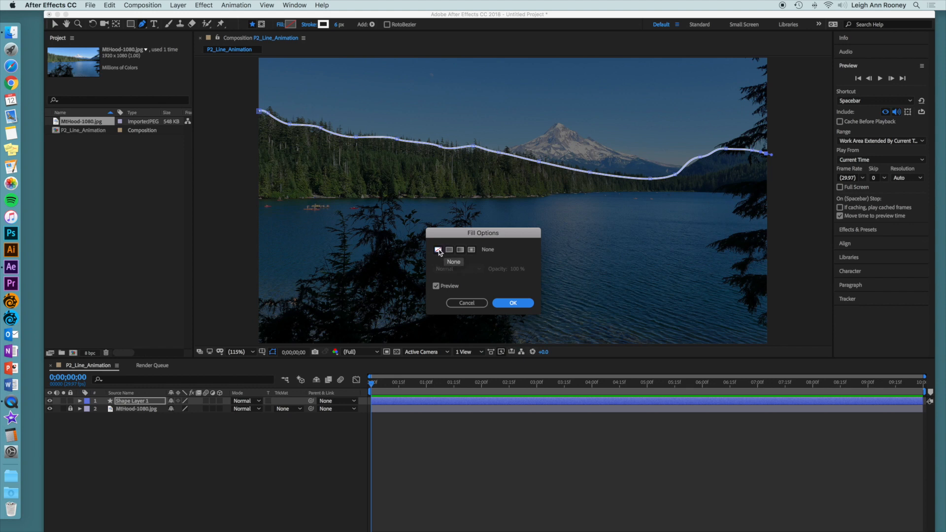
{"action": "left_click", "coordinate": [513, 302]}
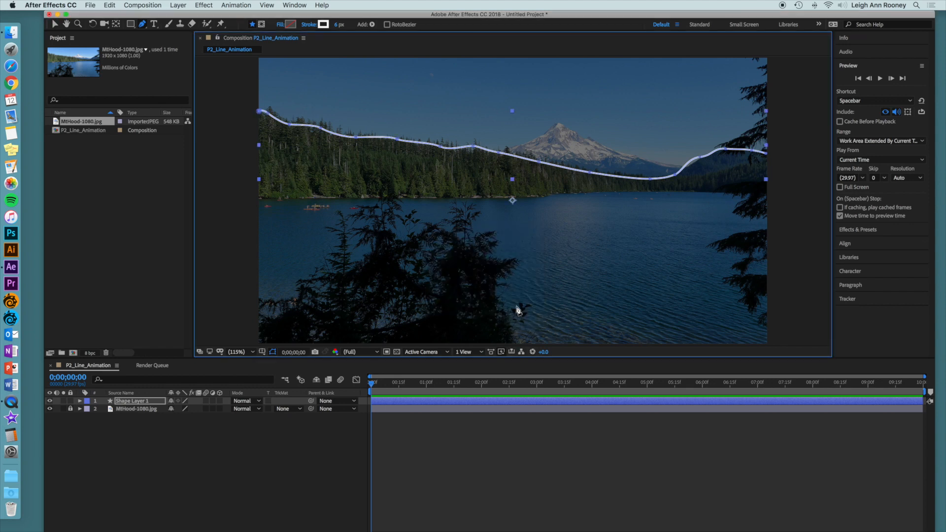
{"action": "left_click", "coordinate": [323, 24]}
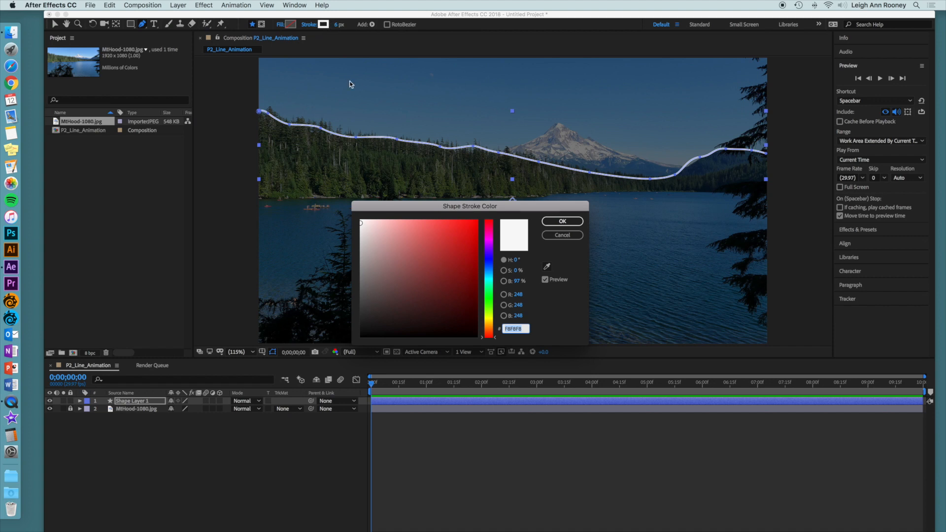
{"action": "left_click", "coordinate": [547, 268]}
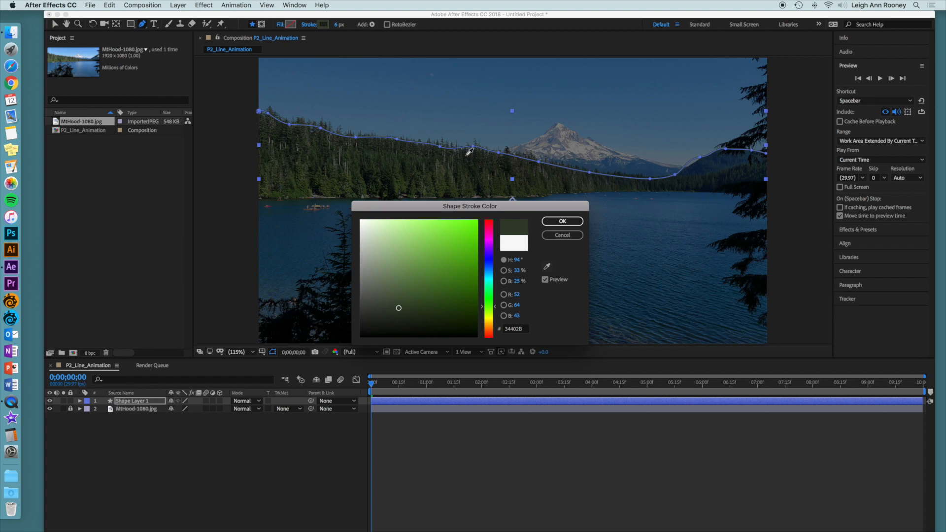
{"action": "left_click", "coordinate": [361, 221]}
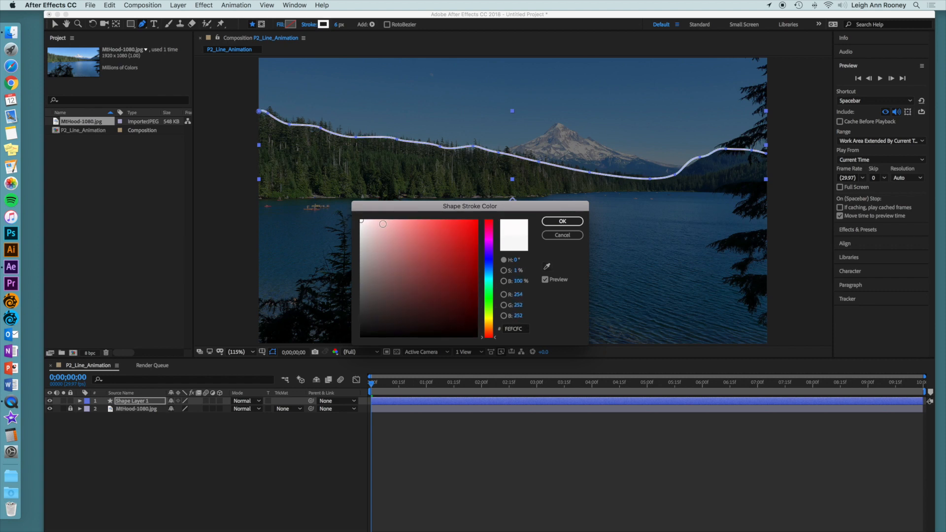
{"action": "left_click", "coordinate": [360, 218]}
{"action": "left_click", "coordinate": [562, 221]}
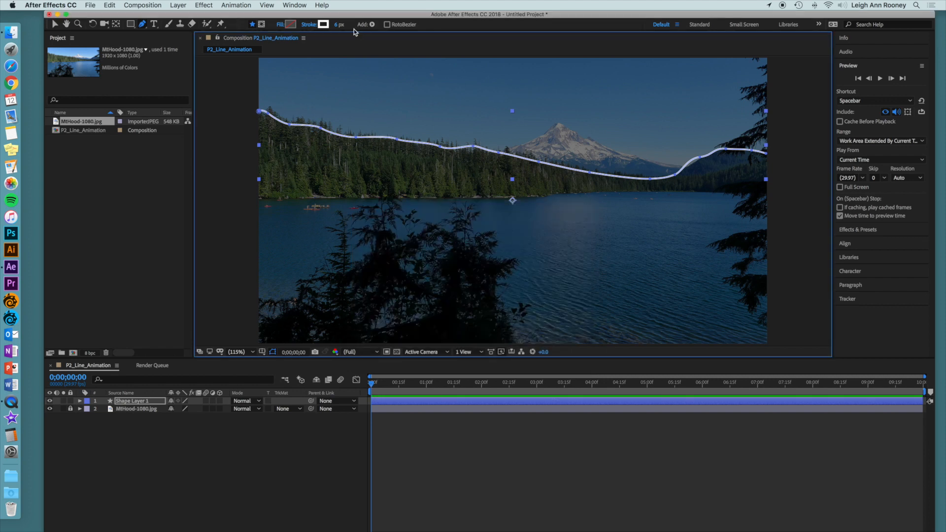
Try a 1 px stroke width on the treeline shape and restore it to 6 px
{"action": "left_click_drag", "start_coordinate": [336, 27], "coordinate": [338, 25]}
{"action": "left_click", "coordinate": [338, 24]}
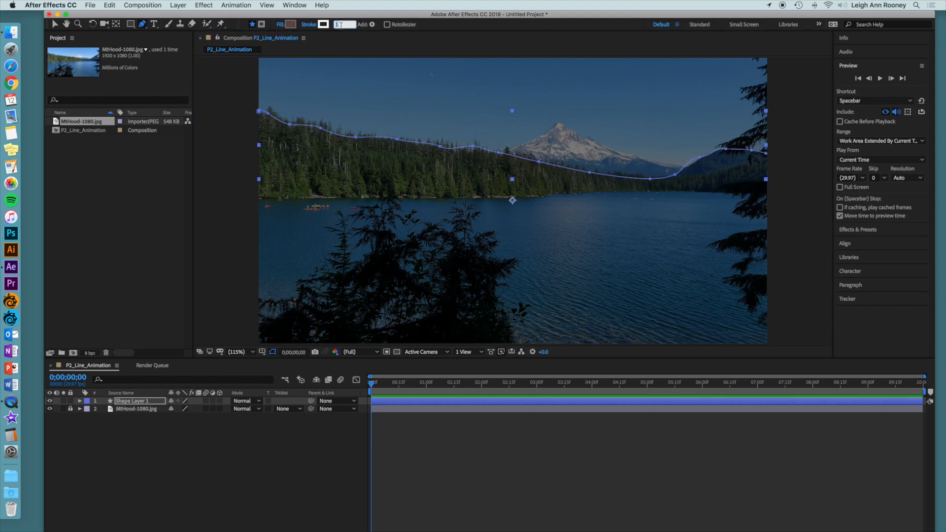
{"action": "key", "text": "Return"}
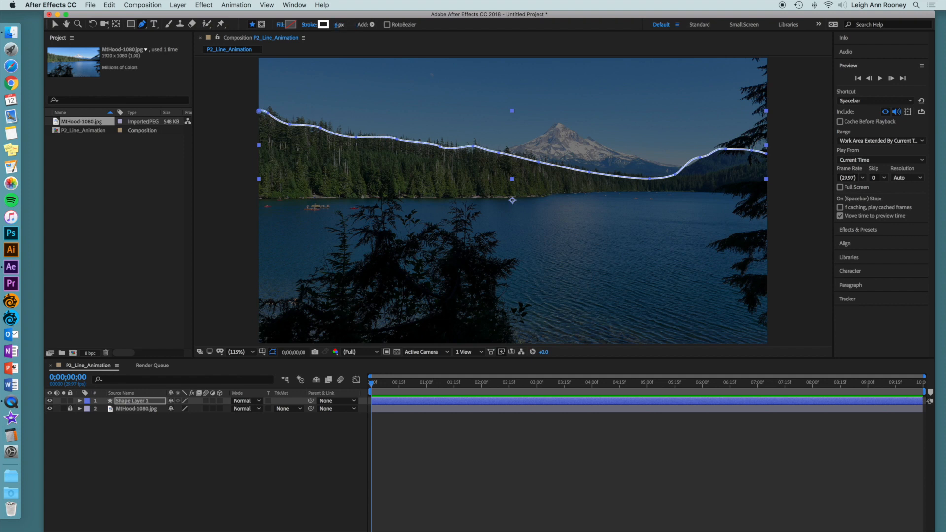
Rename the traced shape layer as Hills
{"action": "left_click", "coordinate": [132, 403]}
{"action": "key", "text": "Return"}
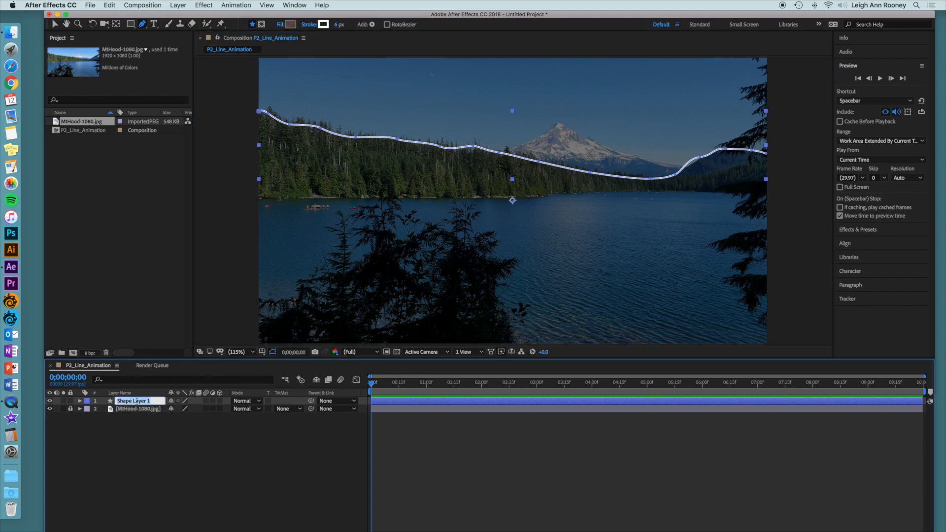
{"action": "type", "text": "Hills"}
{"action": "key", "text": "Return"}
Select Shape 1 in the Hills layer's contents and reposition path points over the far-right hill to smooth the curve, then deselect the layer
{"action": "left_click", "coordinate": [80, 401]}
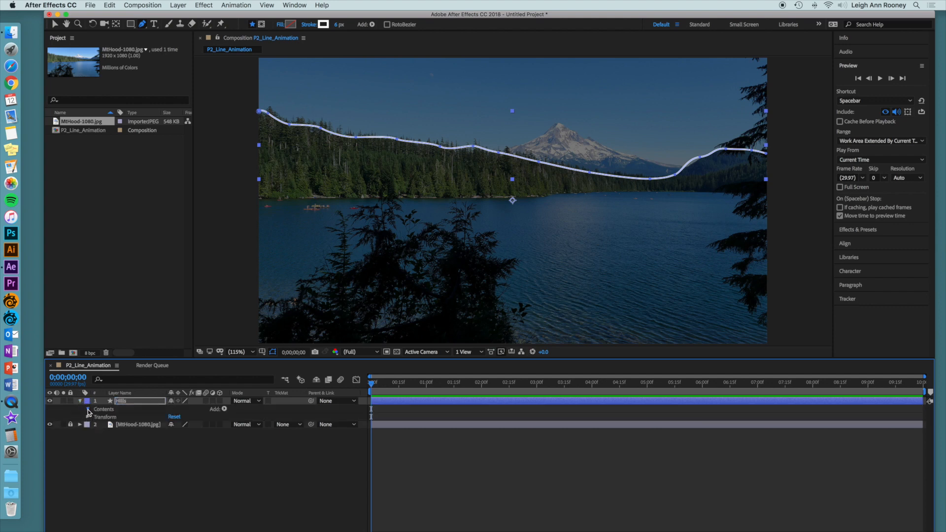
{"action": "left_click", "coordinate": [88, 410]}
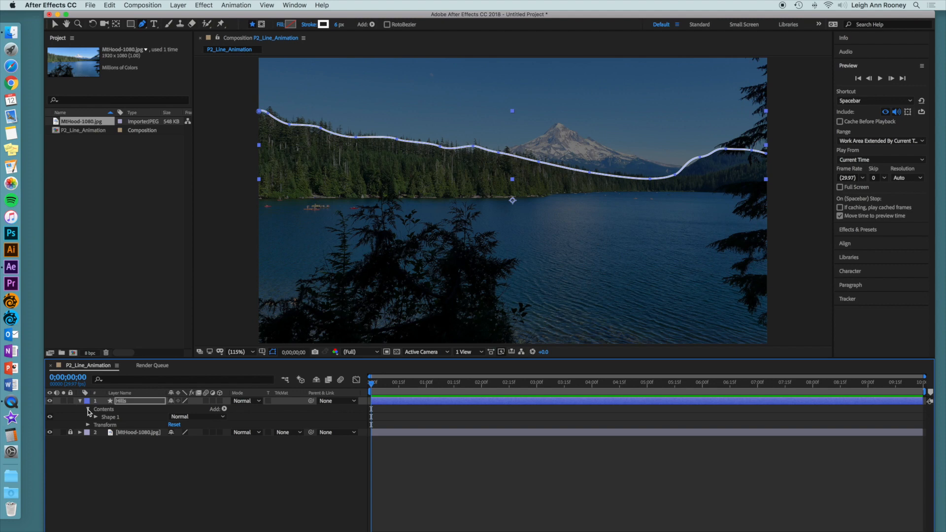
{"action": "left_click", "coordinate": [120, 418]}
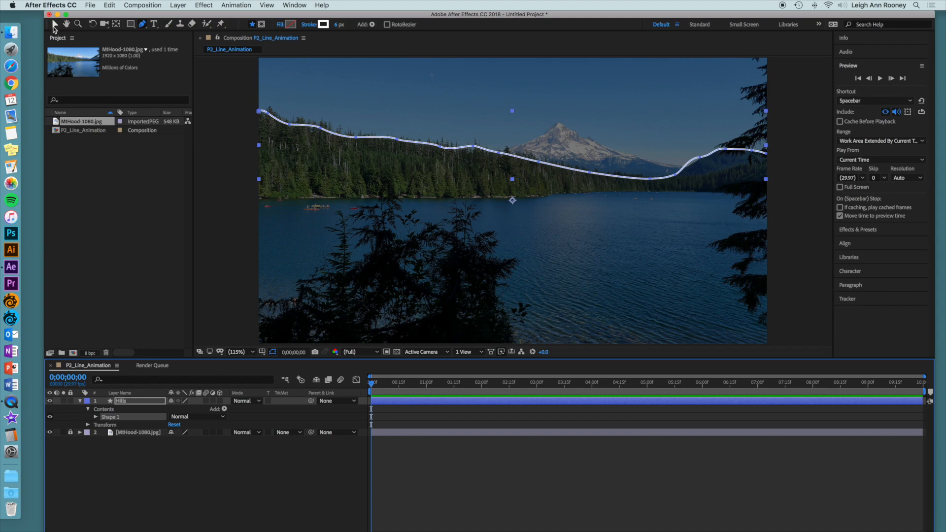
{"action": "left_click", "coordinate": [55, 26]}
{"action": "left_click", "coordinate": [291, 126]}
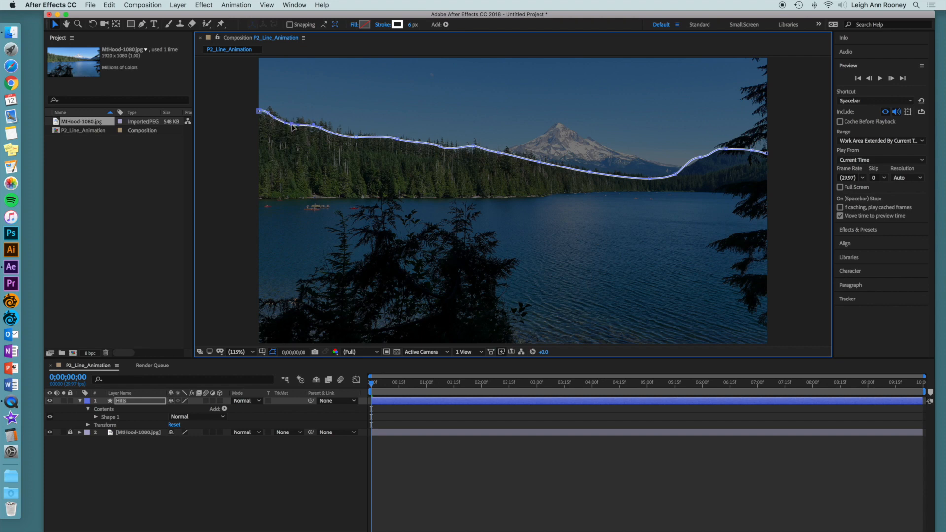
{"action": "left_click_drag", "start_coordinate": [299, 126], "coordinate": [363, 140]}
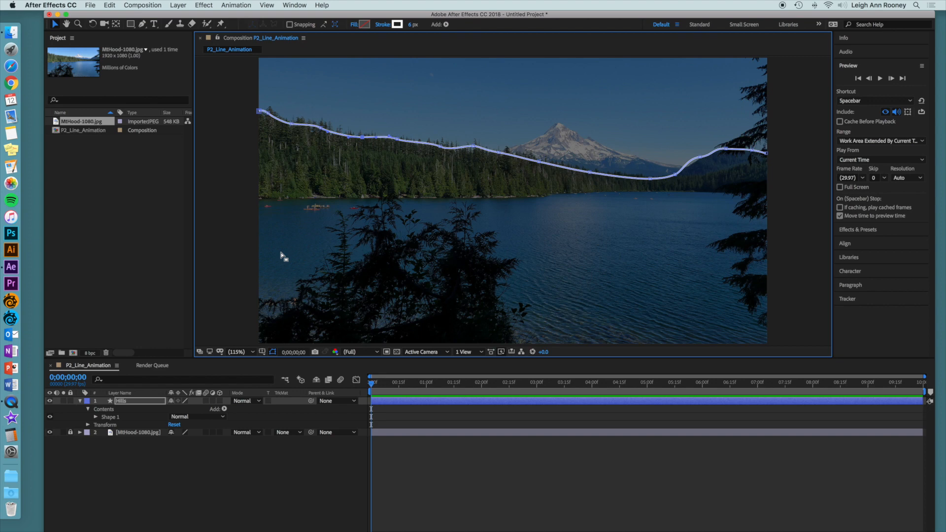
{"action": "left_click_drag", "start_coordinate": [706, 159], "coordinate": [734, 151]}
{"action": "left_click", "coordinate": [727, 149]}
{"action": "left_click", "coordinate": [158, 474]}
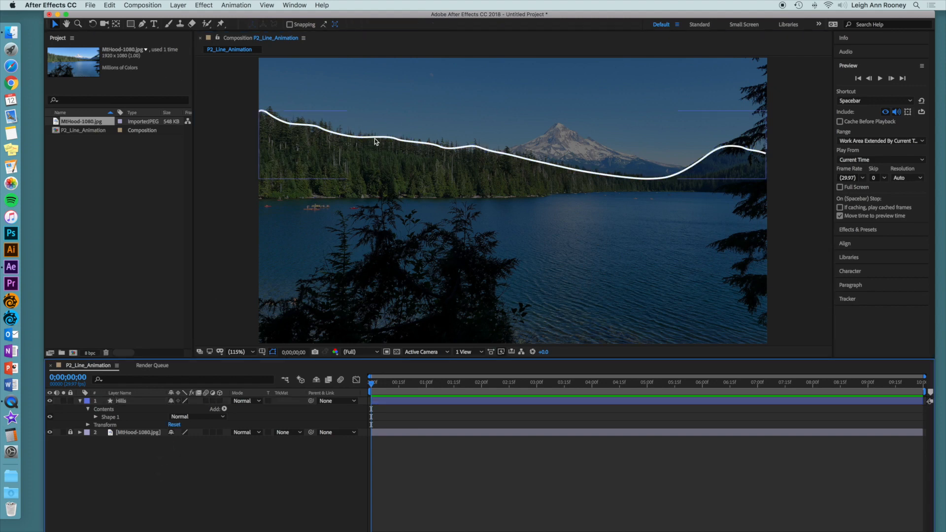
Try to move the entire Hills line slightly up and to the right, and undo the move
{"action": "left_click", "coordinate": [376, 152]}
{"action": "left_click_drag", "start_coordinate": [377, 152], "coordinate": [382, 131]}
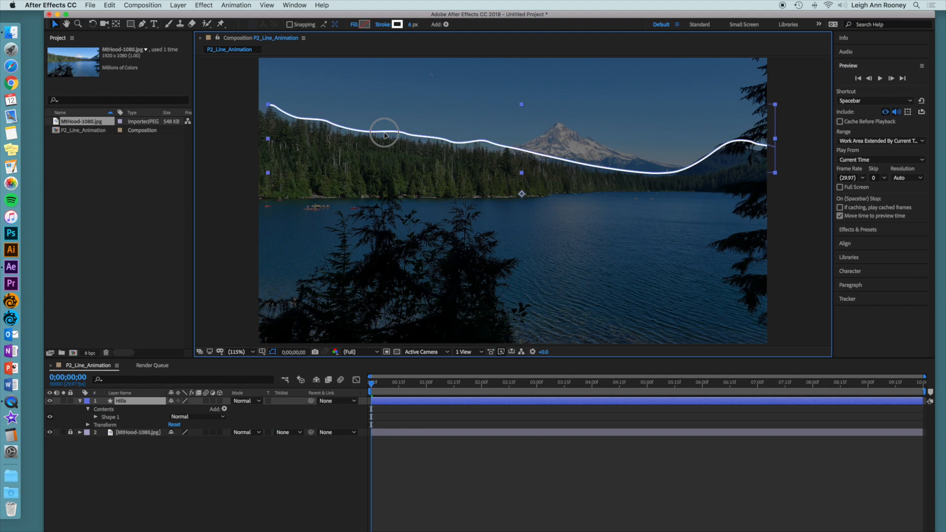
{"action": "key", "text": "super+z"}
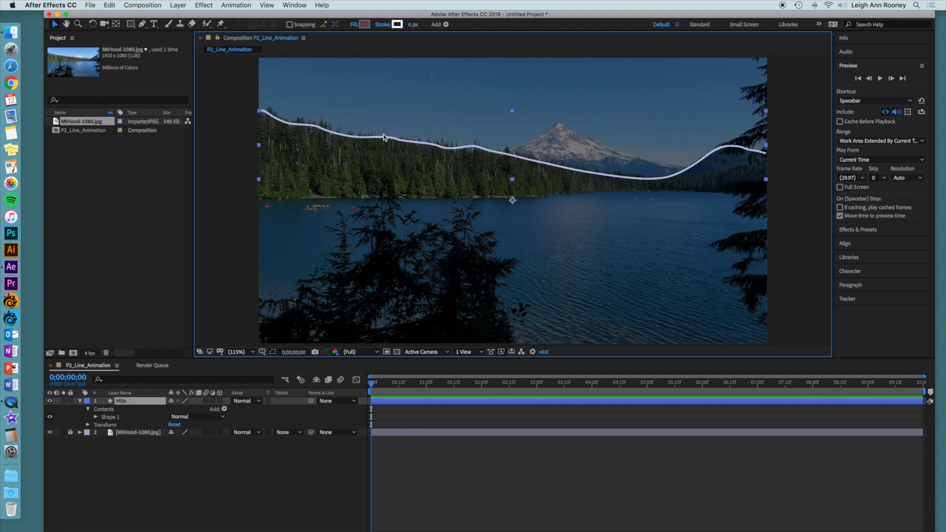
Add a Trim Paths operator to Shape 1 of the Hills layer
{"action": "left_click", "coordinate": [113, 418]}
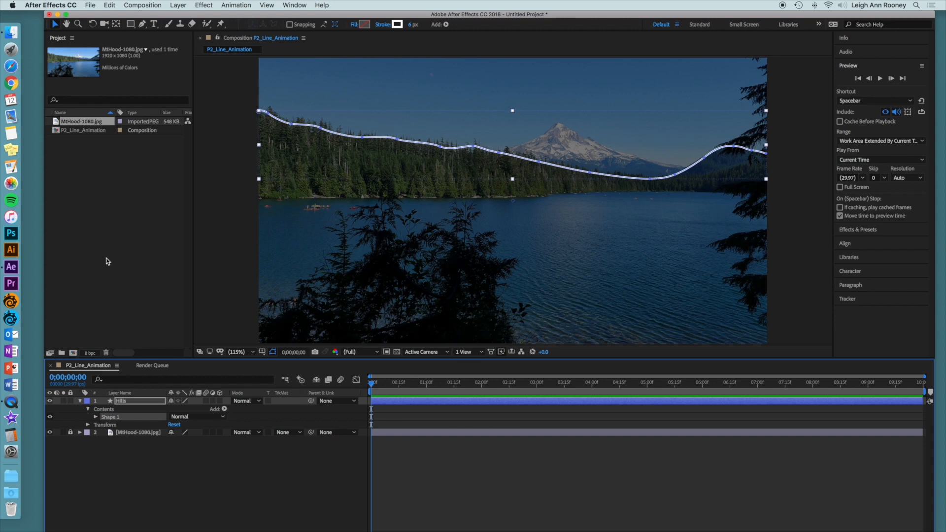
{"action": "left_click", "coordinate": [323, 129]}
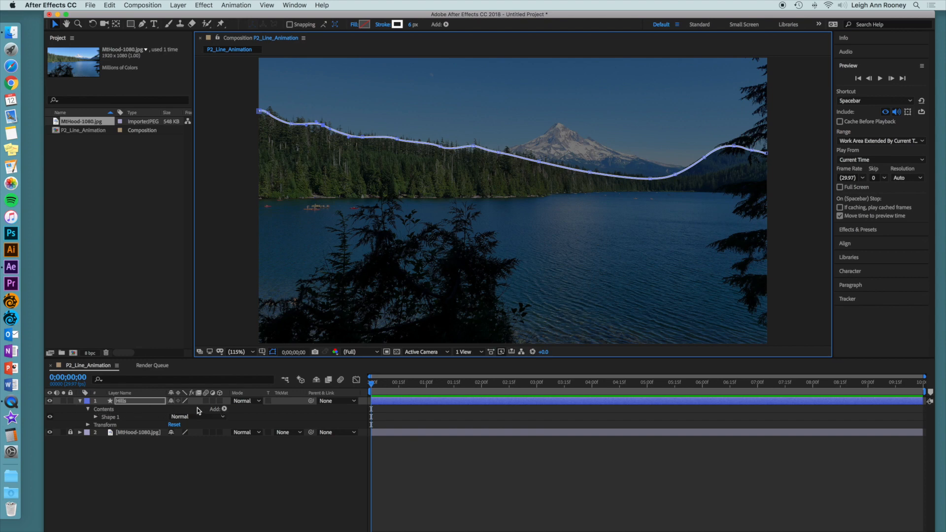
{"action": "left_click", "coordinate": [225, 409]}
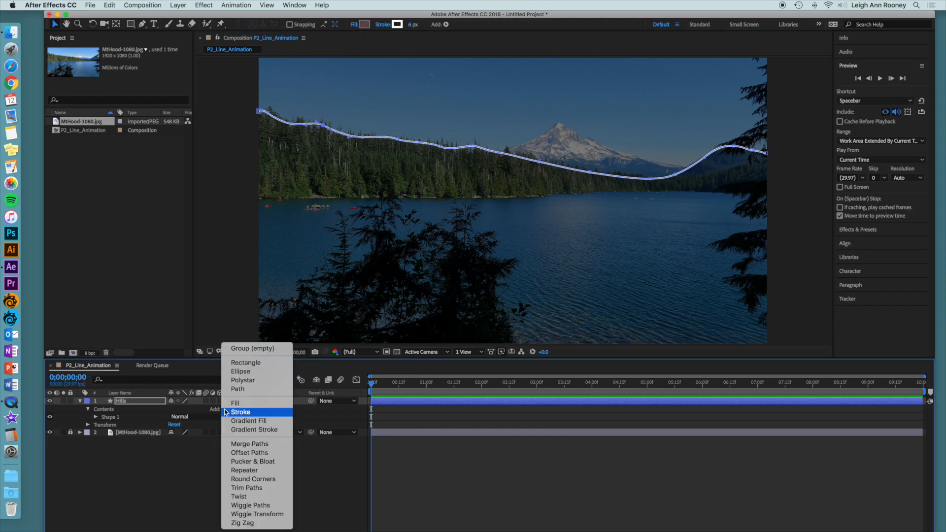
{"action": "left_click", "coordinate": [270, 488]}
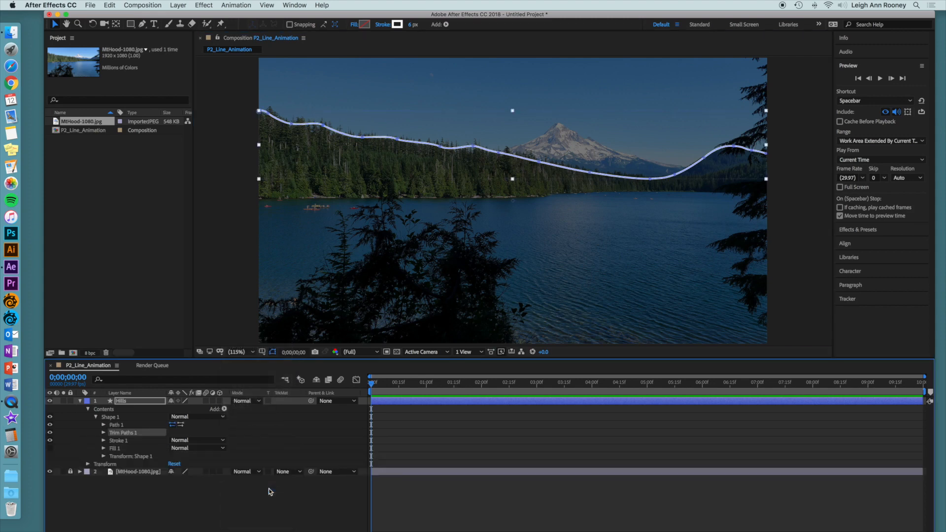
Keyframe the Trim Paths End value from 0% at 0;00;00;00 to 100% at 0;00;04;00
{"action": "left_click", "coordinate": [103, 433]}
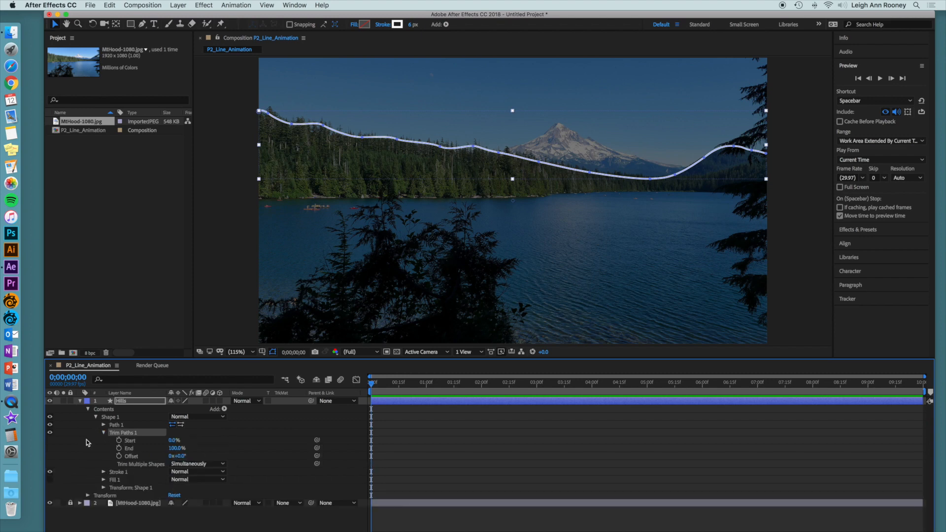
{"action": "left_click", "coordinate": [119, 449]}
{"action": "left_click", "coordinate": [173, 449]}
{"action": "type", "text": "0"}
{"action": "key", "text": "Return"}
{"action": "left_click_drag", "start_coordinate": [371, 383], "coordinate": [592, 385]}
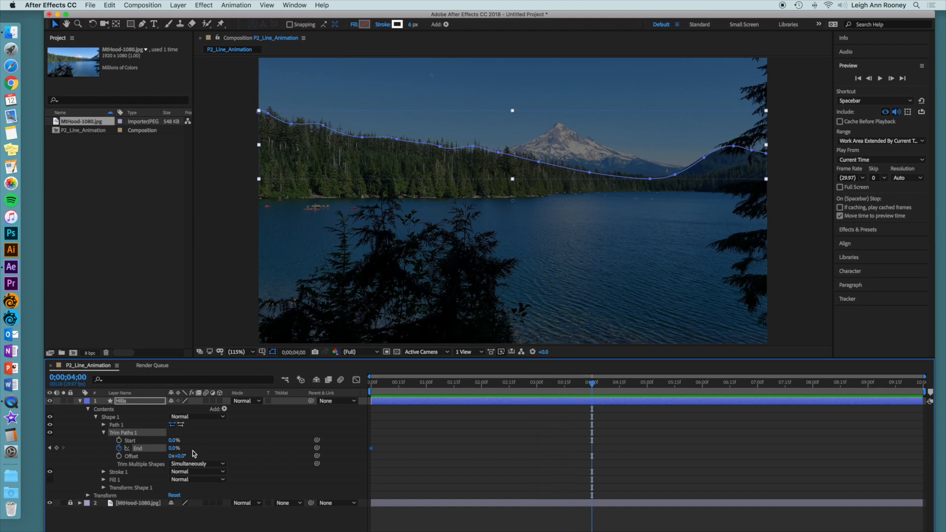
{"action": "left_click", "coordinate": [173, 449]}
{"action": "key", "text": "Return"}
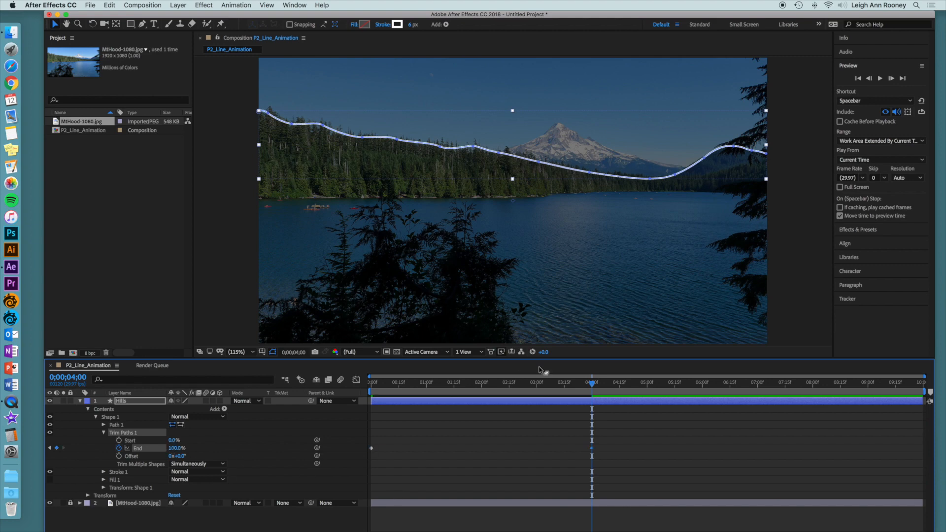
Preview the Hills line drawing on from the beginning of the composition
{"action": "left_click_drag", "start_coordinate": [592, 388], "coordinate": [366, 389]}
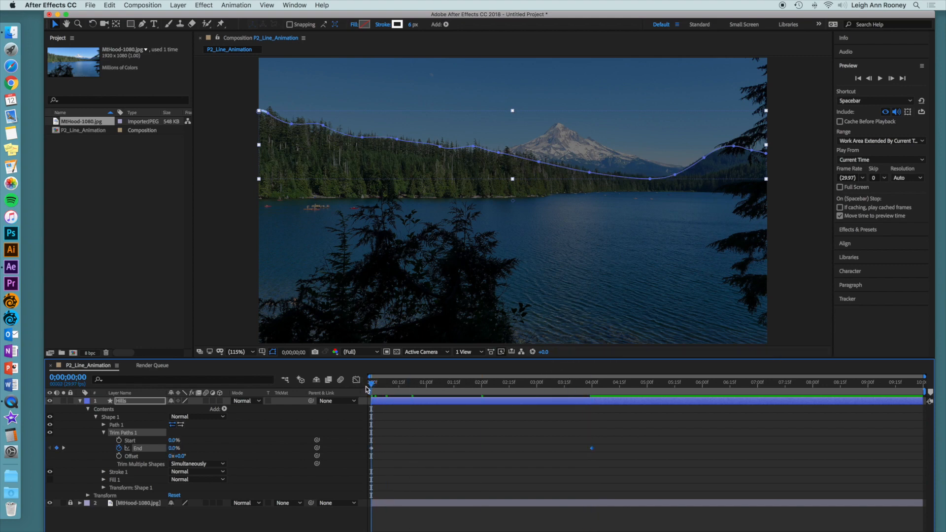
{"action": "key", "text": "space"}
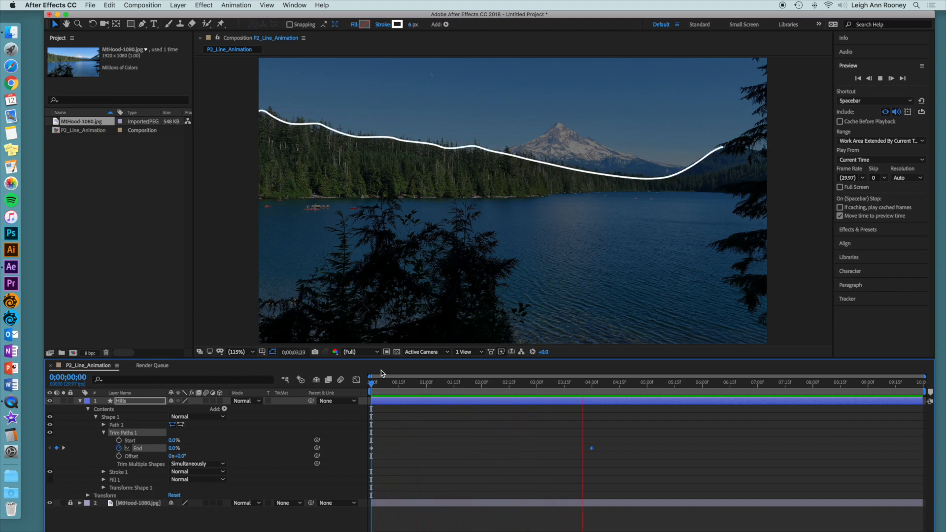
{"action": "key", "text": "space"}
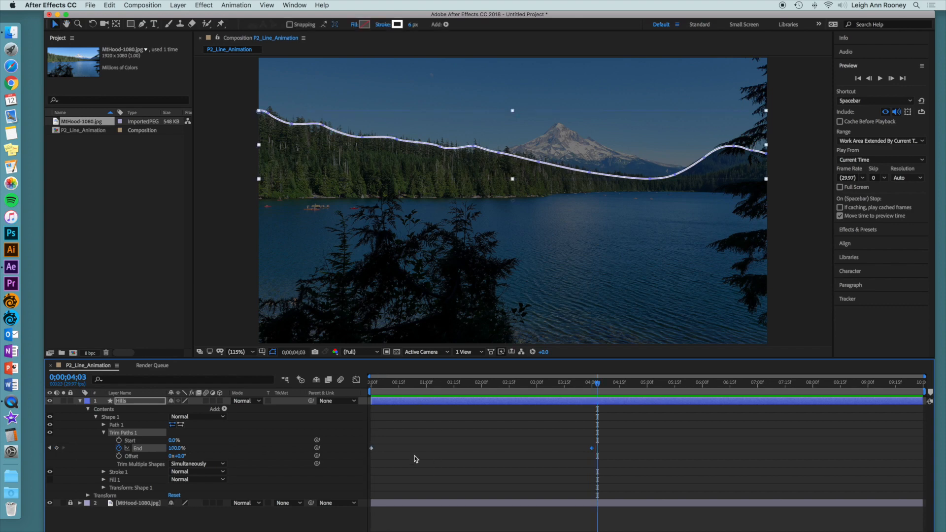
Apply Easy Ease to both End keyframes and preview the eased animation from the beginning
{"action": "left_click", "coordinate": [371, 448], "text": "shift"}
{"action": "right_click", "coordinate": [372, 450]}
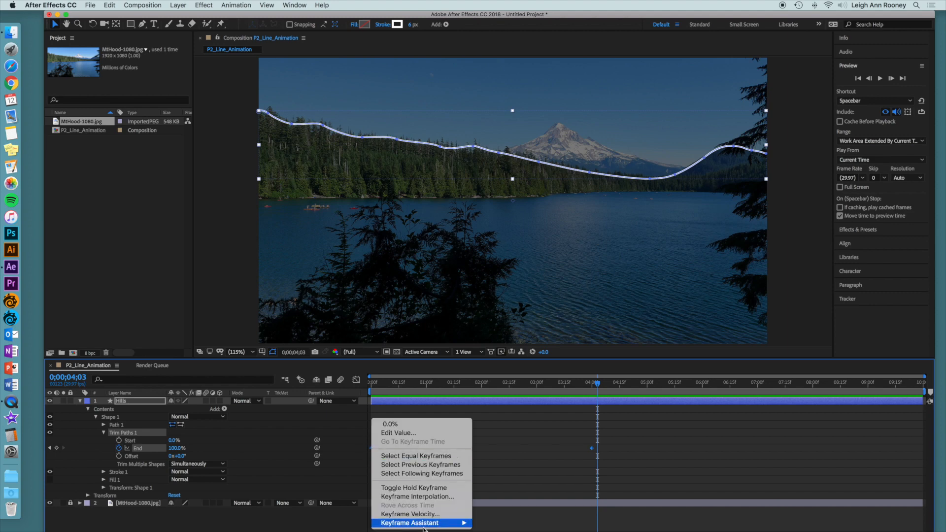
{"action": "mouse_move", "coordinate": [433, 525]}
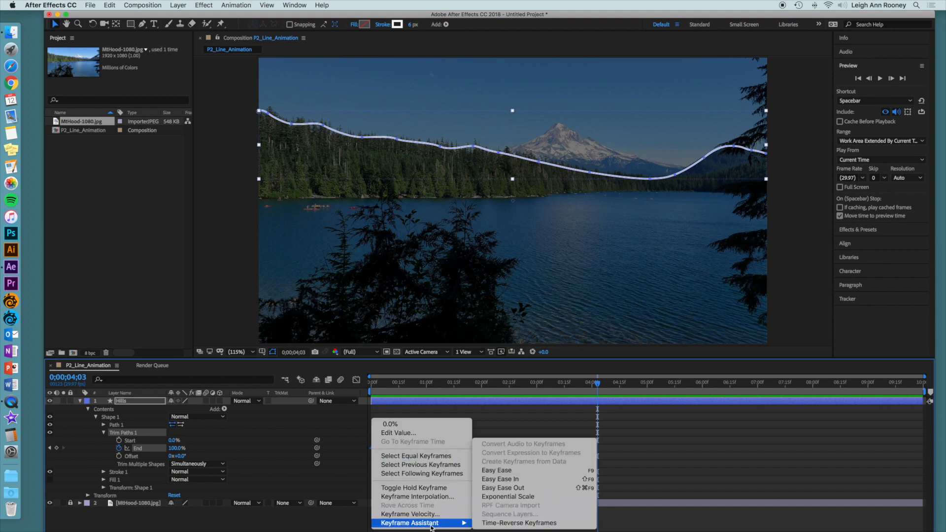
{"action": "left_click", "coordinate": [497, 470]}
{"action": "left_click_drag", "start_coordinate": [596, 384], "coordinate": [350, 393]}
{"action": "key", "text": "space"}
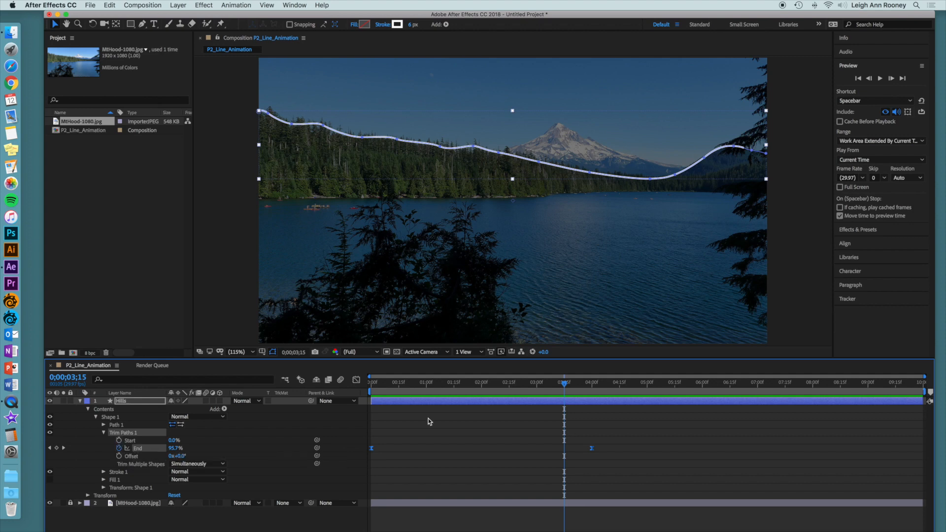
Enable keyframing on the Trim Paths Start property at 0;00;00;00 and copy the two eased End keyframes onto it
{"action": "mouse_move", "coordinate": [594, 451]}
{"action": "left_click", "coordinate": [371, 389]}
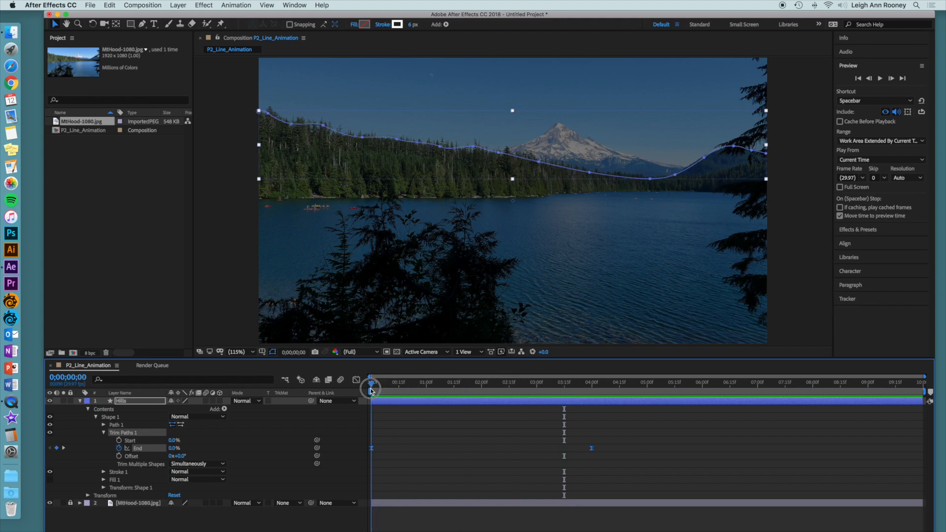
{"action": "left_click", "coordinate": [119, 441]}
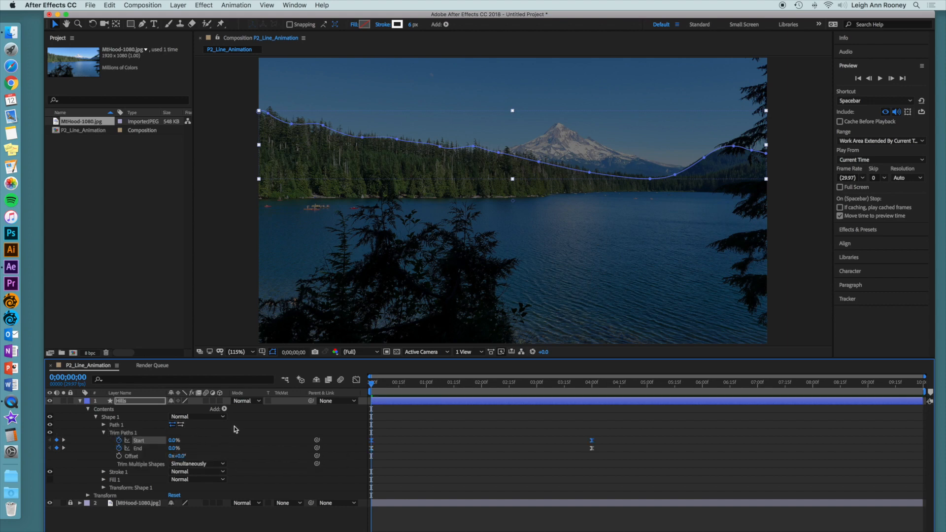
Shift both Start keyframes almost 2 seconds later than the End keyframes and preview the line drawing on and off from the beginning
{"action": "key", "text": "space"}
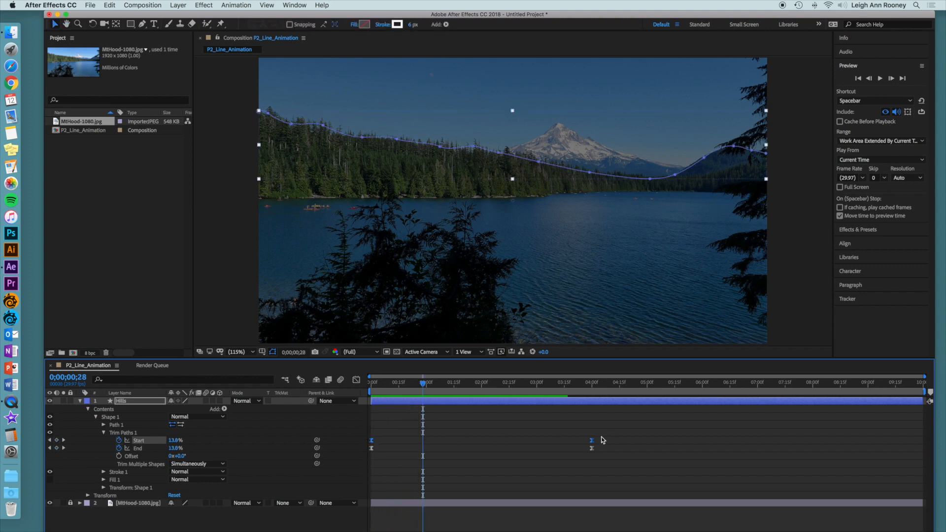
{"action": "left_click_drag", "start_coordinate": [593, 441], "coordinate": [694, 440]}
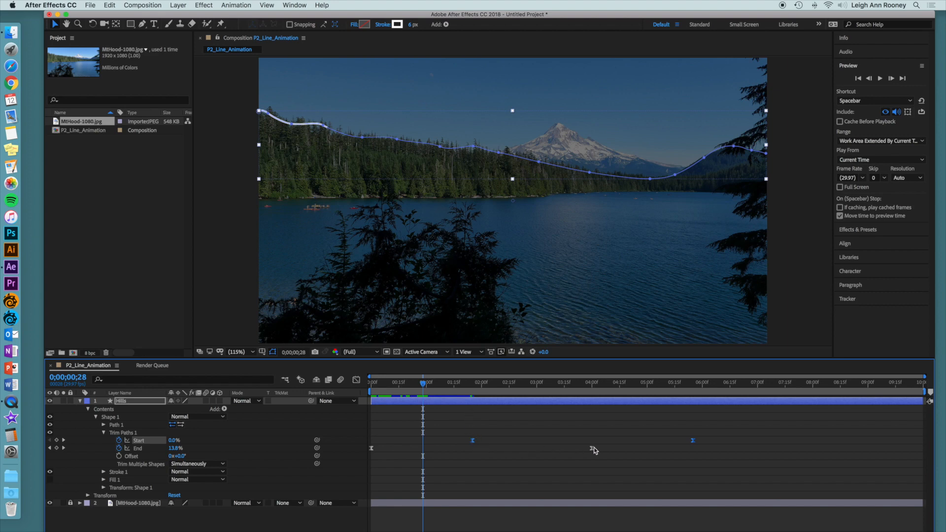
{"action": "left_click_drag", "start_coordinate": [425, 384], "coordinate": [365, 384]}
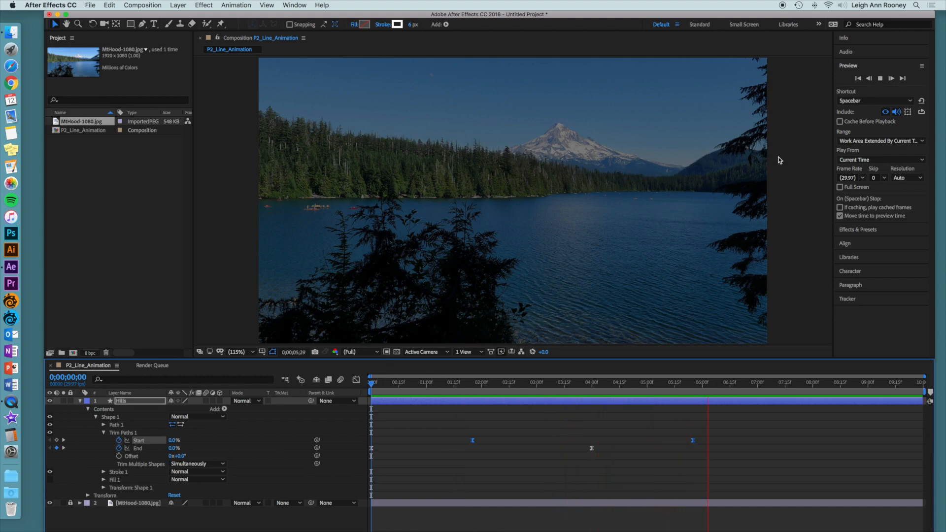
Collapse the Hills layer's properties and set the current time to 0;00;03;14 with no layer selected
{"action": "key", "text": "space"}
{"action": "left_click", "coordinate": [741, 383]}
{"action": "left_click_drag", "start_coordinate": [741, 383], "coordinate": [348, 391]}
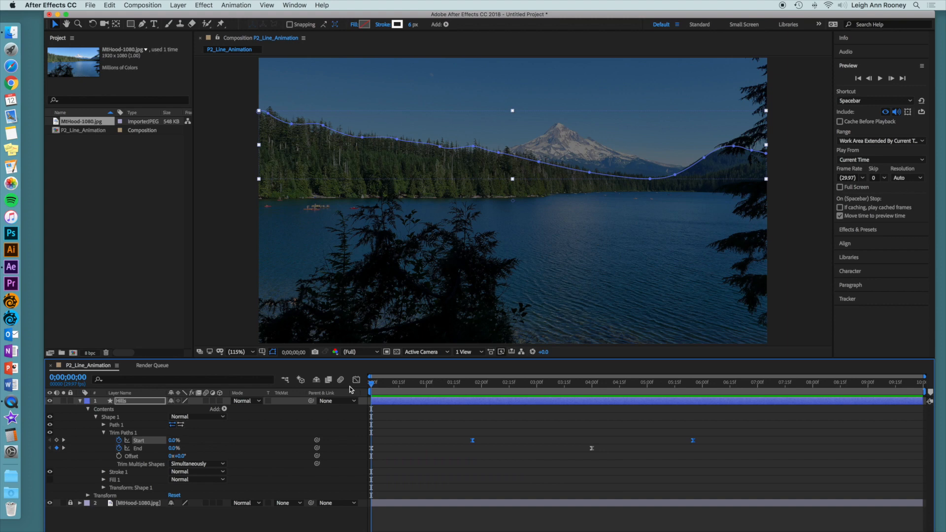
{"action": "left_click", "coordinate": [81, 402]}
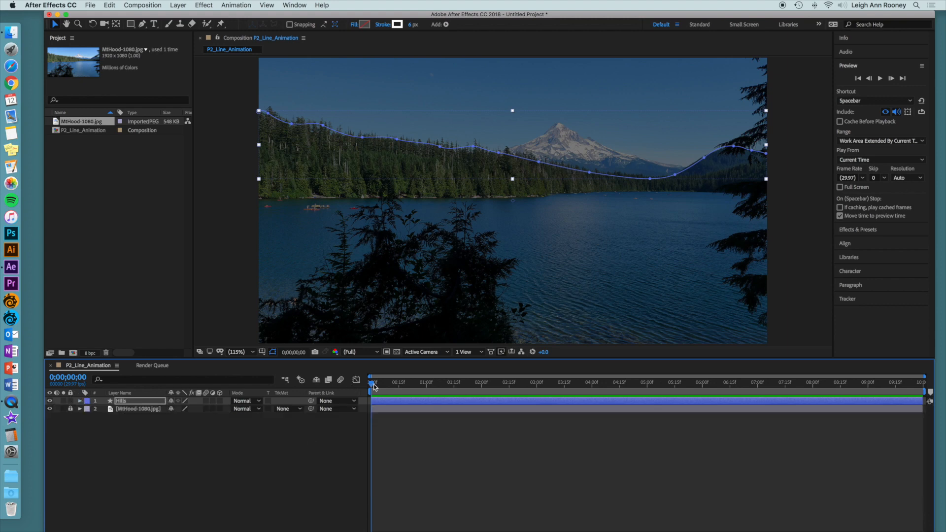
{"action": "mouse_move", "coordinate": [371, 384]}
{"action": "left_mouse_down"}
{"action": "mouse_move", "coordinate": [509, 387]}
{"action": "mouse_move", "coordinate": [491, 392]}
{"action": "mouse_move", "coordinate": [562, 400]}
{"action": "left_mouse_up"}
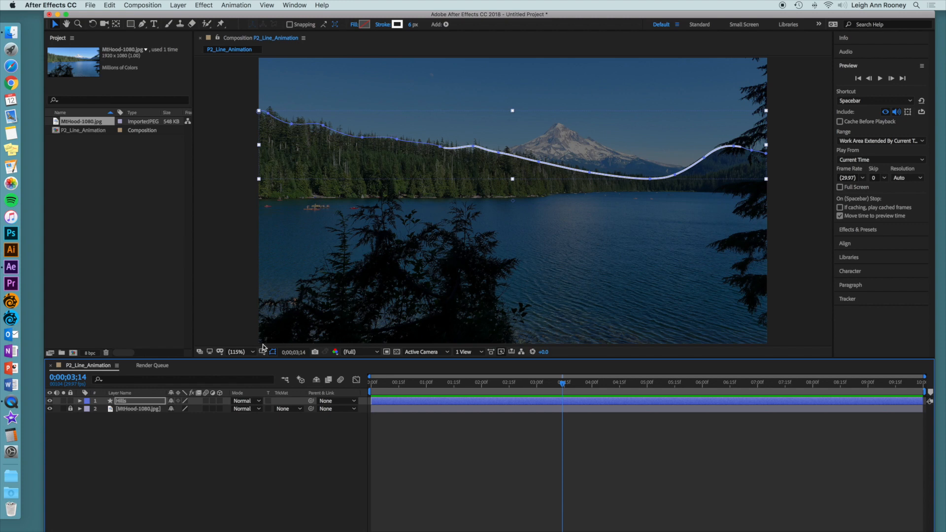
{"action": "left_click", "coordinate": [186, 453]}
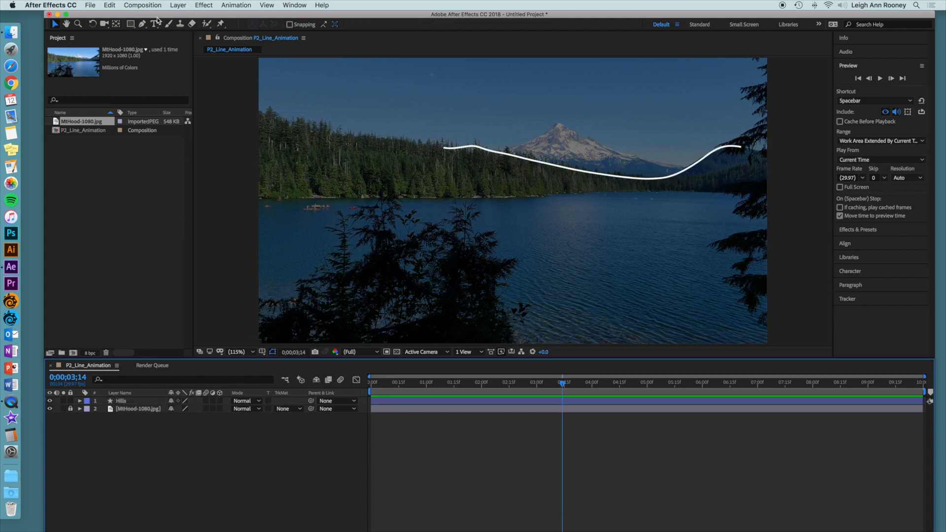
Trace Mt. Hood's ridge with the Pen tool as a new shape layer, from the hill line over the peak to the far slope's base
{"action": "left_click", "coordinate": [142, 23]}
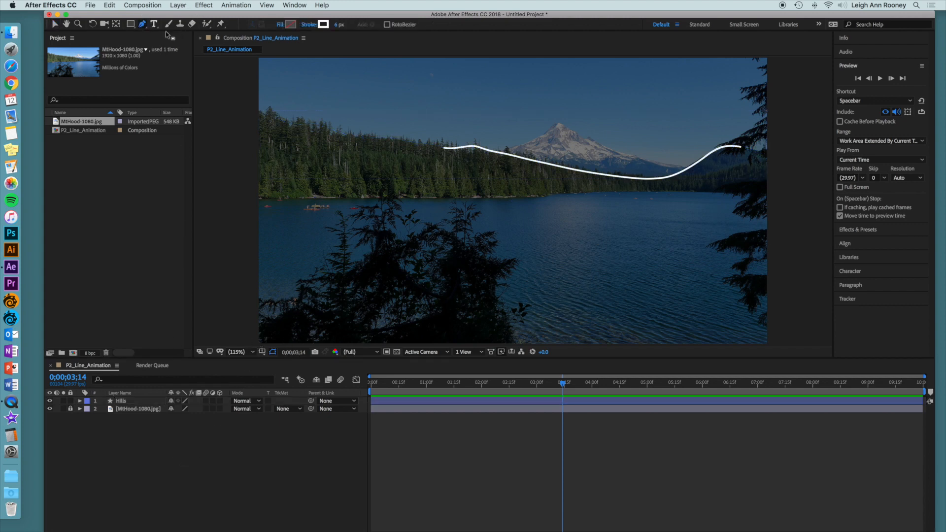
{"action": "left_click", "coordinate": [501, 152]}
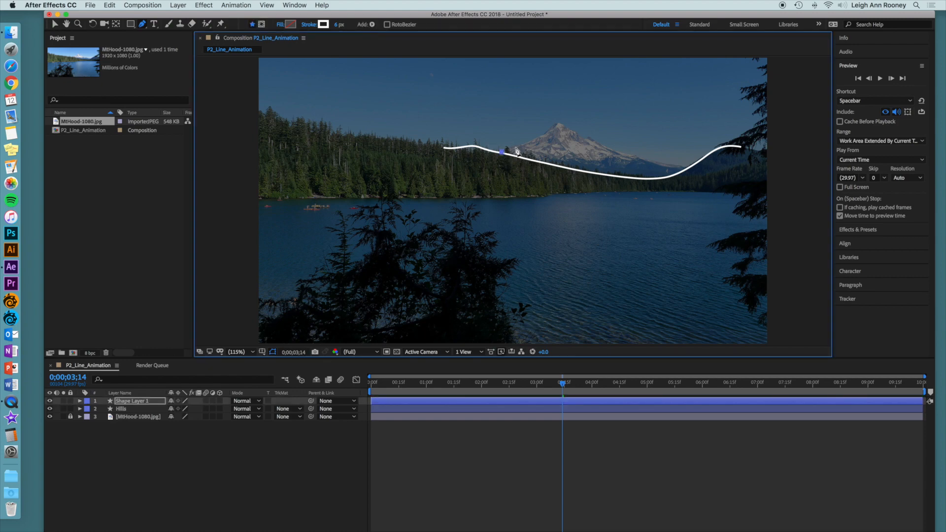
{"action": "left_click", "coordinate": [541, 137]}
{"action": "left_click", "coordinate": [556, 124]}
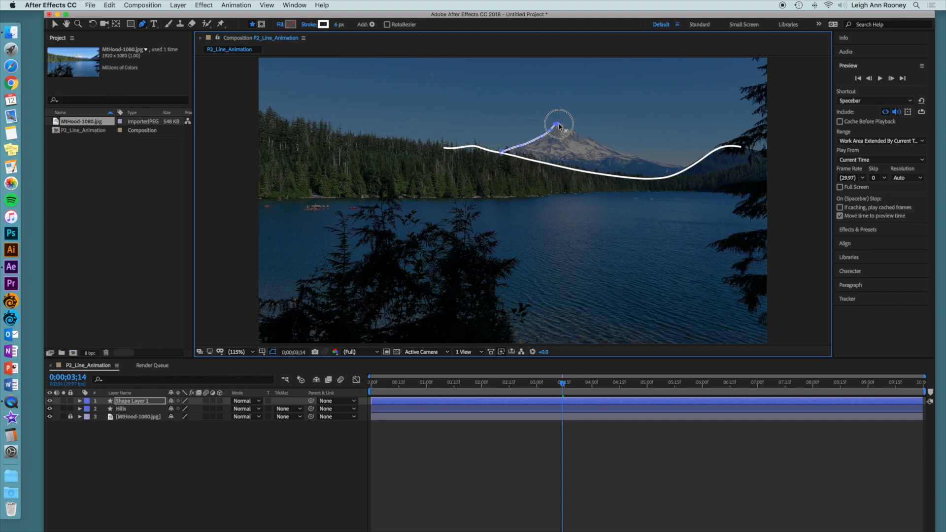
{"action": "left_click", "coordinate": [566, 128]}
{"action": "left_click", "coordinate": [579, 133]}
{"action": "left_click", "coordinate": [588, 138]}
{"action": "left_click", "coordinate": [599, 144]}
{"action": "left_click", "coordinate": [614, 150]}
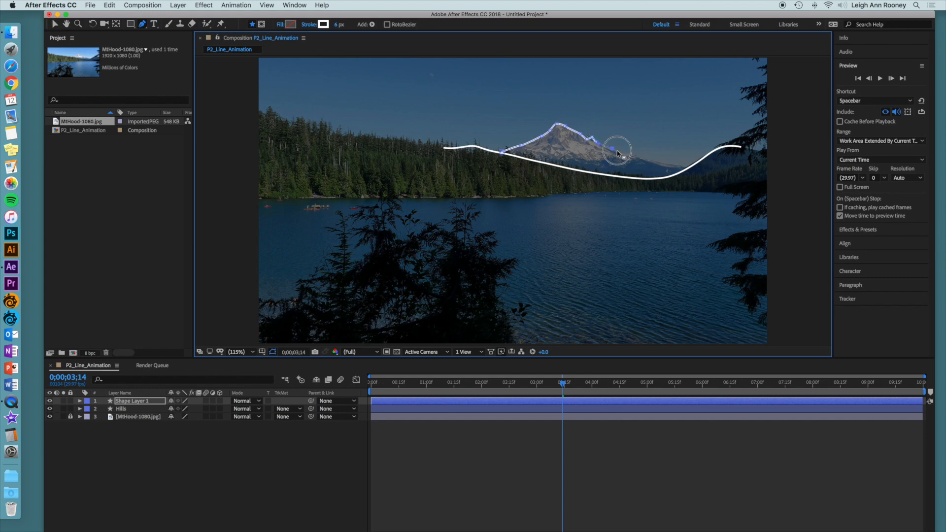
{"action": "left_click", "coordinate": [635, 157]}
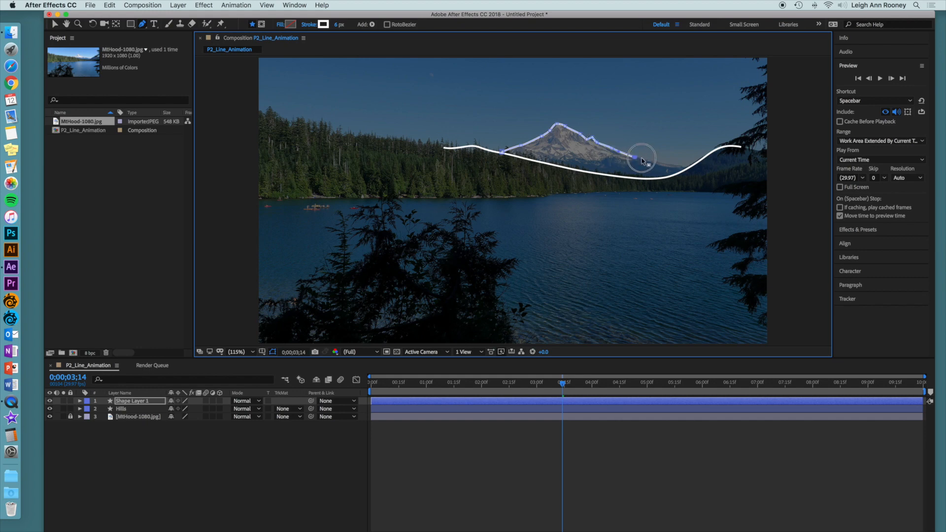
{"action": "left_click", "coordinate": [665, 164]}
{"action": "left_click", "coordinate": [679, 166]}
{"action": "left_click", "coordinate": [687, 166]}
{"action": "left_click", "coordinate": [690, 167]}
Rename the new shape layer mountain and set its label color to Yellow
{"action": "left_click", "coordinate": [131, 404]}
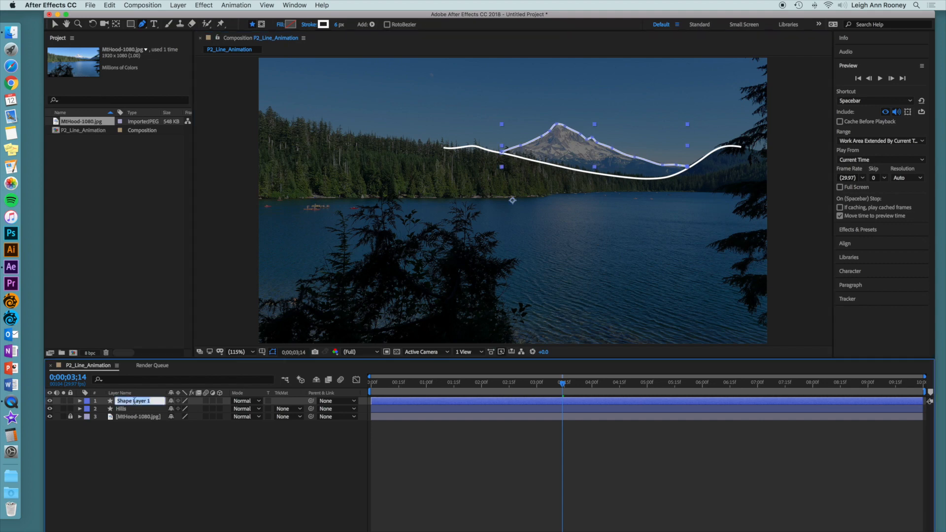
{"action": "type", "text": "mountain"}
{"action": "key", "text": "Return"}
{"action": "left_click", "coordinate": [87, 403]}
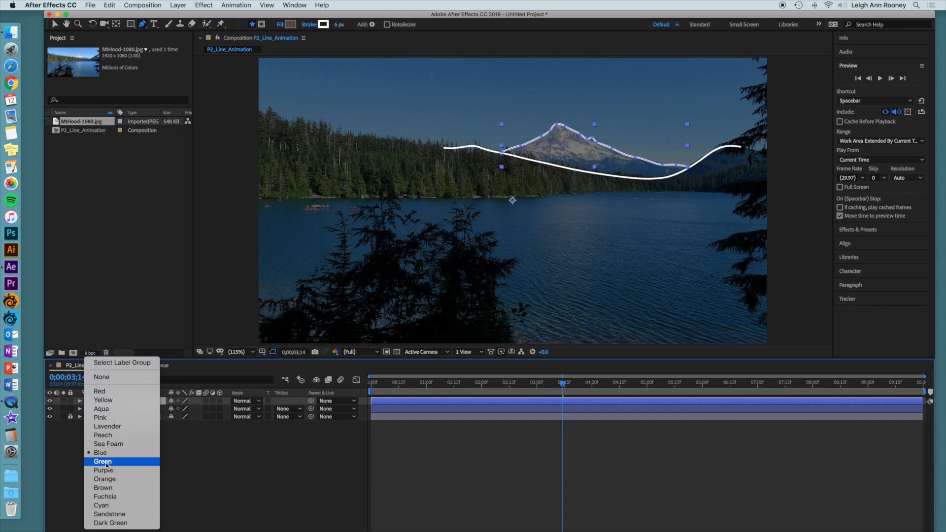
{"action": "left_click", "coordinate": [101, 401]}
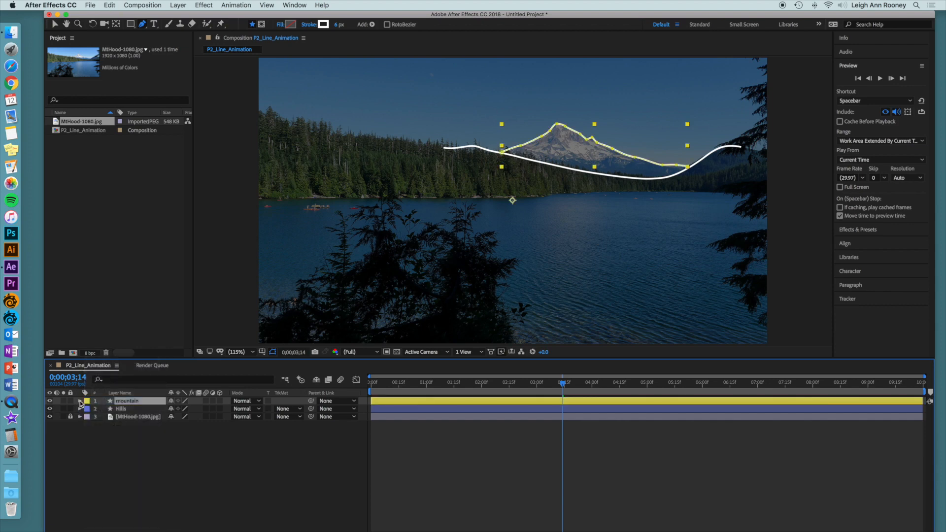
Add Trim Paths to the mountain layer's contents and expand its properties
{"action": "left_click", "coordinate": [80, 401]}
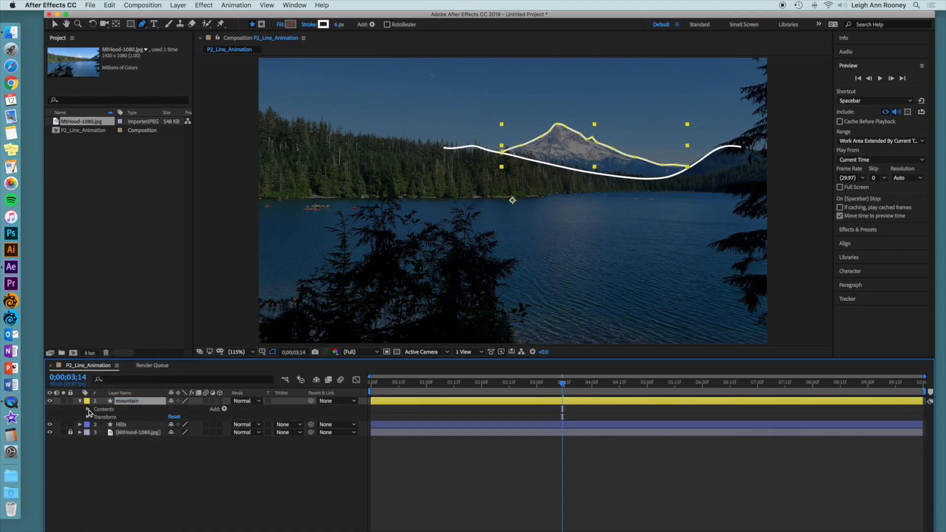
{"action": "left_click", "coordinate": [88, 410]}
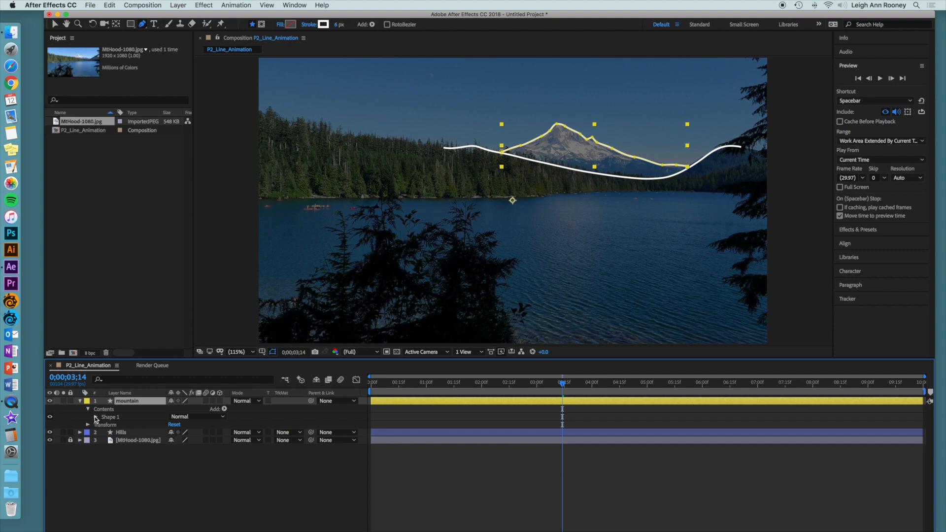
{"action": "left_click", "coordinate": [96, 417]}
{"action": "left_click", "coordinate": [225, 409]}
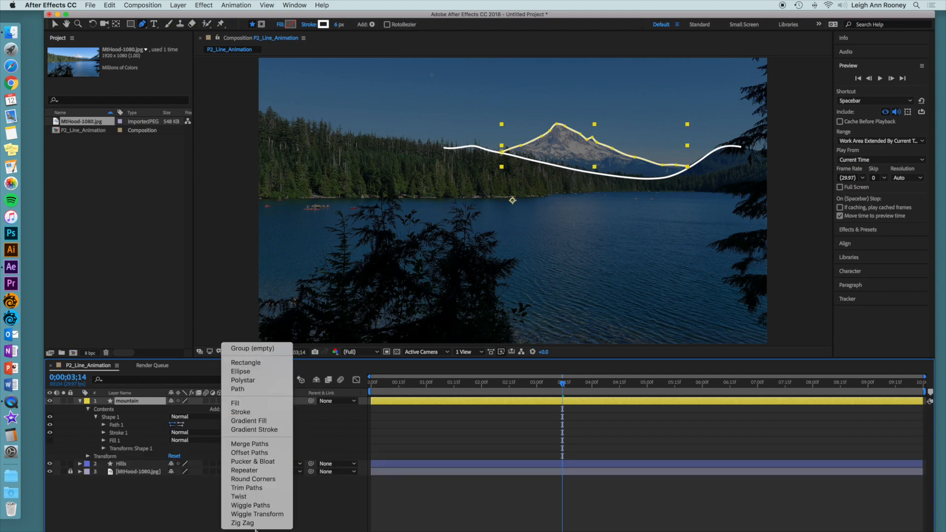
{"action": "left_click", "coordinate": [253, 487]}
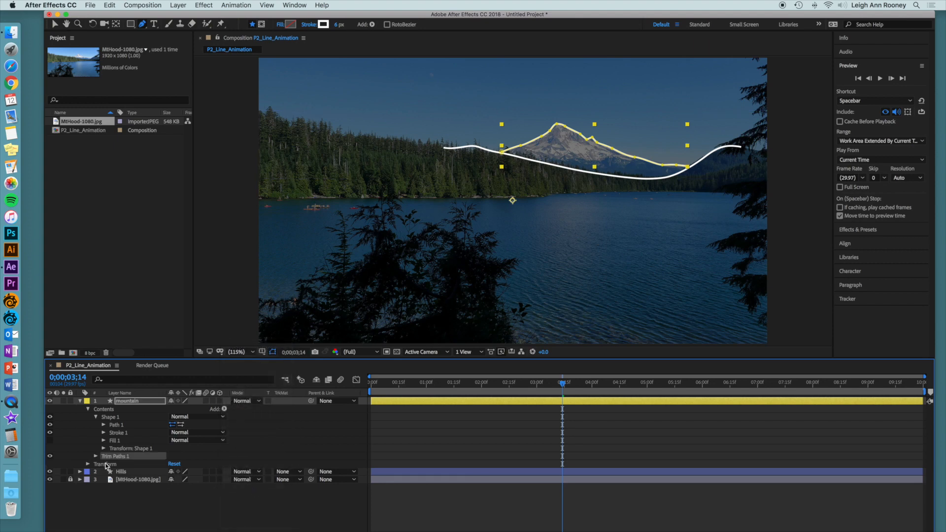
{"action": "left_click", "coordinate": [95, 456]}
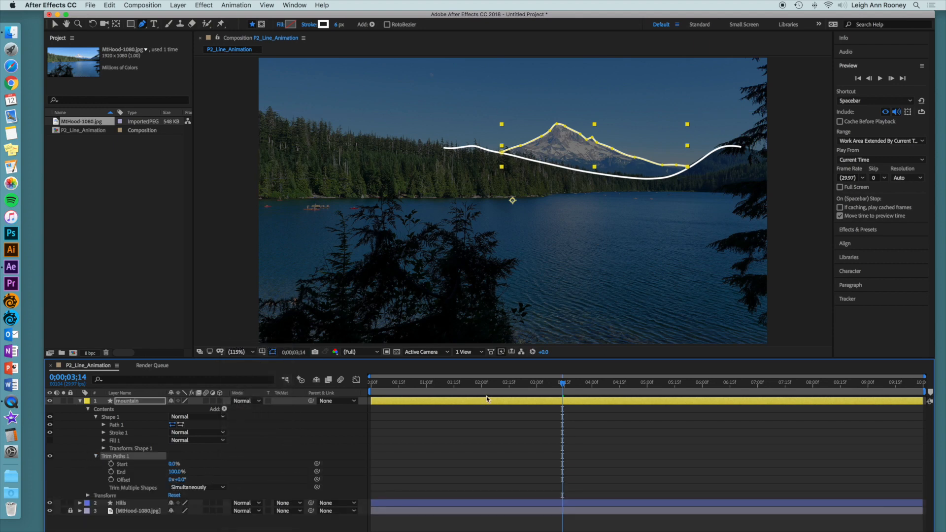
Keyframe the mountain's Trim Paths End from 0% at 0;00;01;28 to 100% at 0;00;04;24
{"action": "left_click_drag", "start_coordinate": [563, 382], "coordinate": [478, 383]}
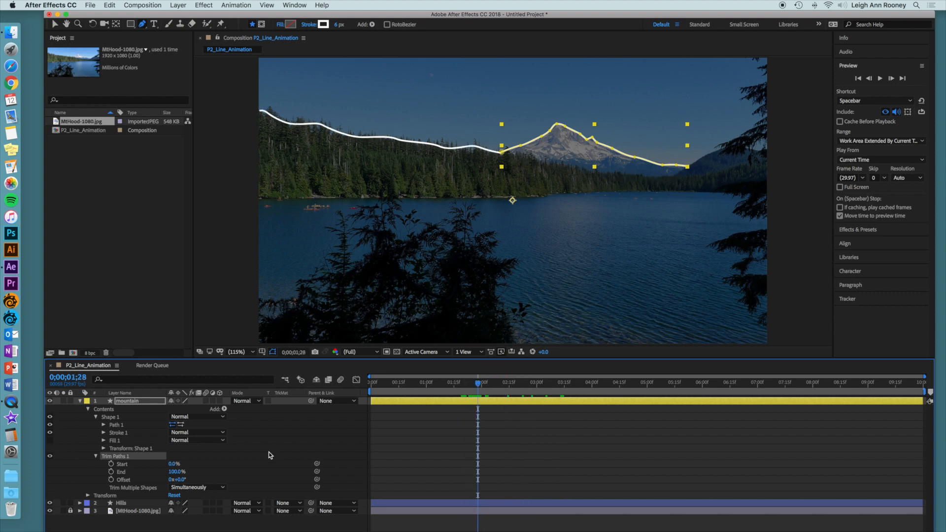
{"action": "left_click", "coordinate": [111, 472]}
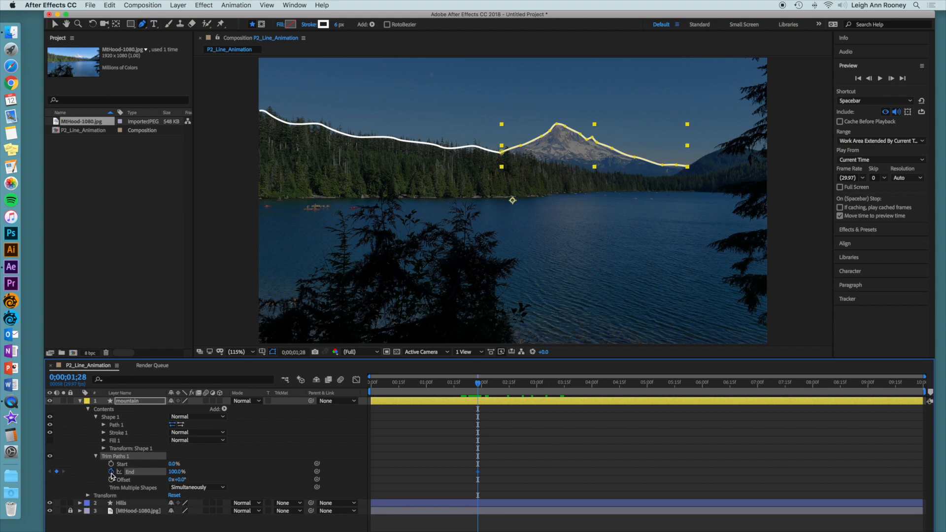
{"action": "left_click", "coordinate": [175, 471]}
{"action": "type", "text": "0"}
{"action": "key", "text": "Return"}
{"action": "mouse_move", "coordinate": [478, 383]}
{"action": "left_mouse_down"}
{"action": "mouse_move", "coordinate": [650, 399]}
{"action": "mouse_move", "coordinate": [637, 399]}
{"action": "left_mouse_up"}
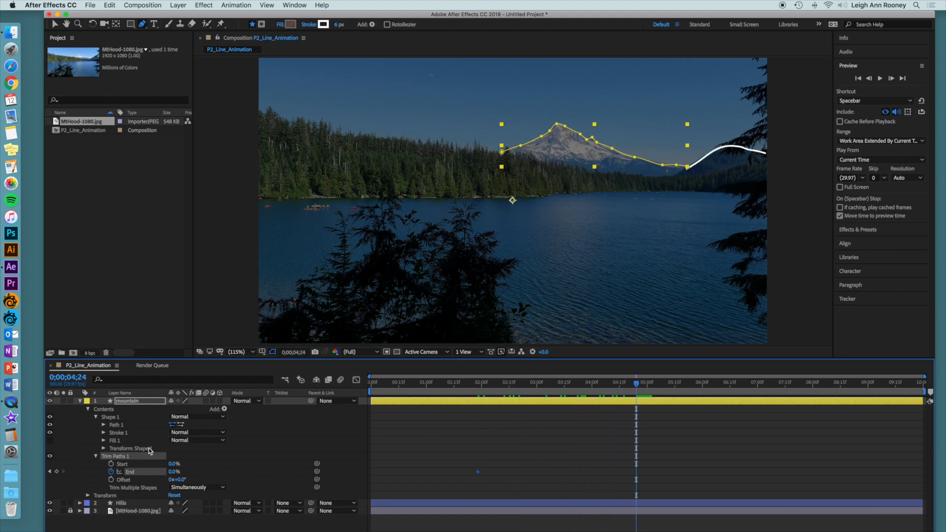
{"action": "left_click", "coordinate": [172, 472]}
{"action": "type", "text": "100"}
{"action": "key", "text": "Return"}
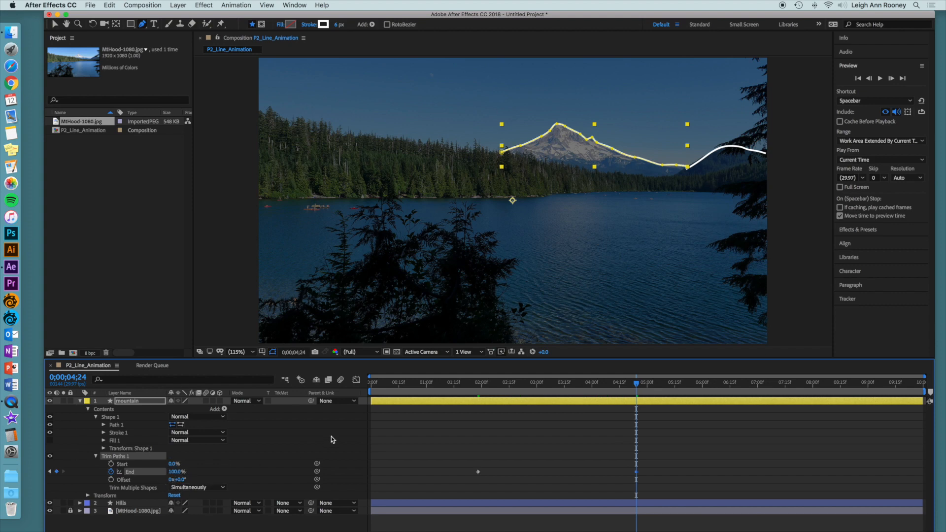
Preview the mountain line drawing on from 0;00;01;16
{"action": "left_click_drag", "start_coordinate": [636, 384], "coordinate": [456, 392]}
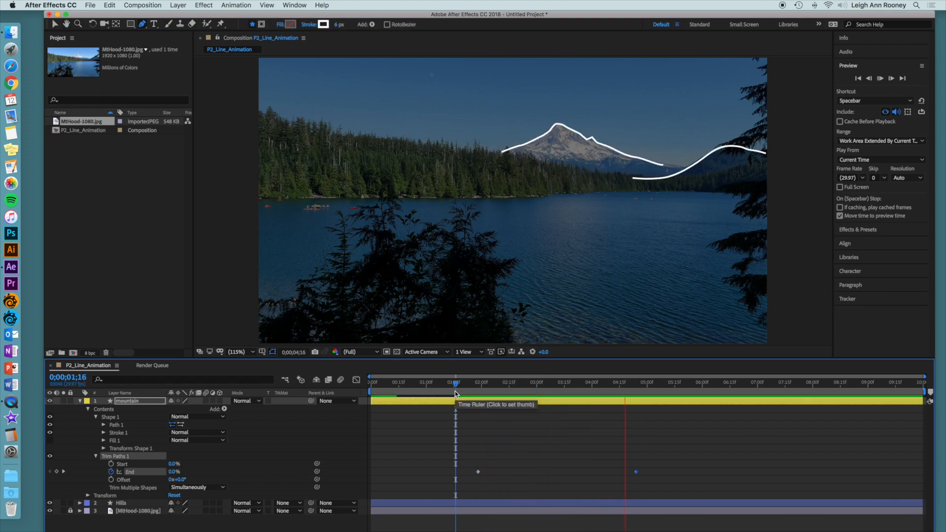
{"action": "key", "text": "space"}
{"action": "left_click_drag", "start_coordinate": [665, 389], "coordinate": [560, 389]}
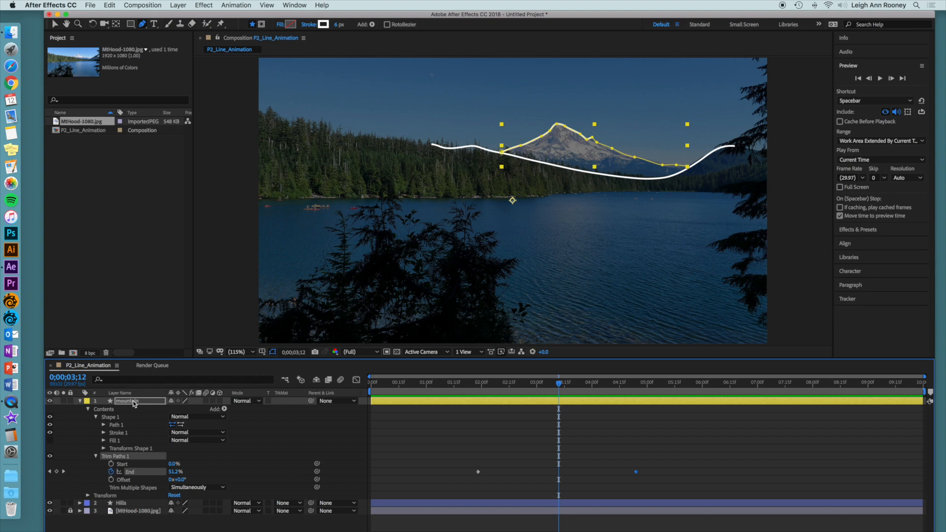
Show all of the Hills layer's Trim Paths Start and End keyframes in the Graph Editor
{"action": "left_click", "coordinate": [81, 402]}
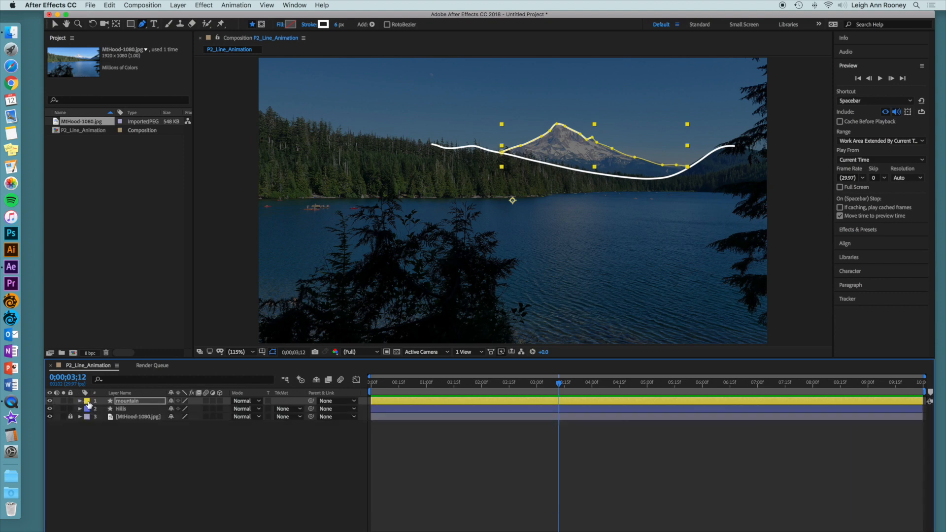
{"action": "left_click", "coordinate": [79, 409]}
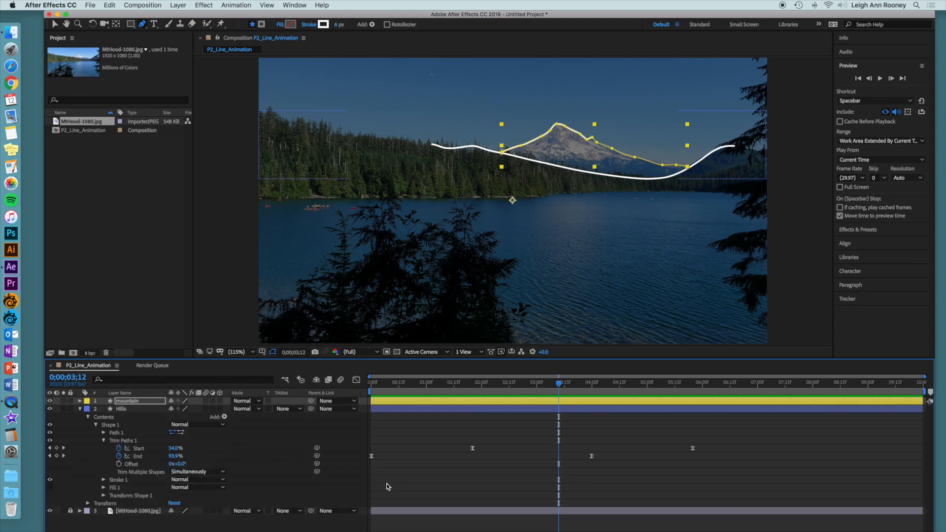
{"action": "left_click_drag", "start_coordinate": [372, 440], "coordinate": [712, 468]}
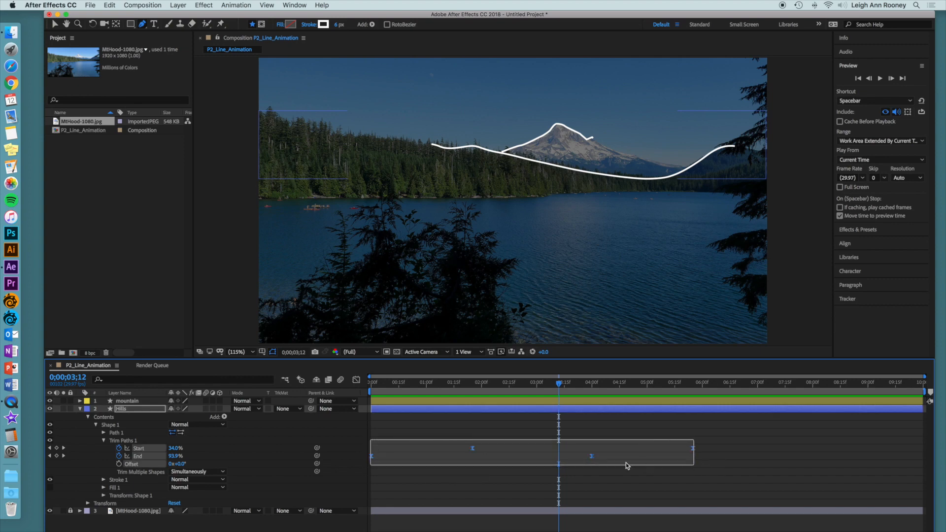
{"action": "left_click", "coordinate": [356, 381]}
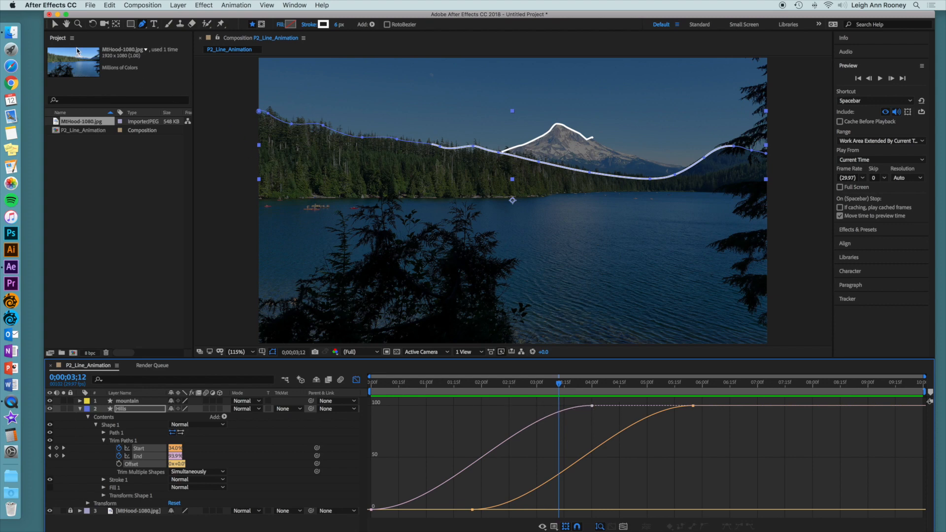
Move the last Hills End keyframe slightly earlier and lengthen its incoming handle so the curve rises faster and settles gradually
{"action": "left_click", "coordinate": [55, 24]}
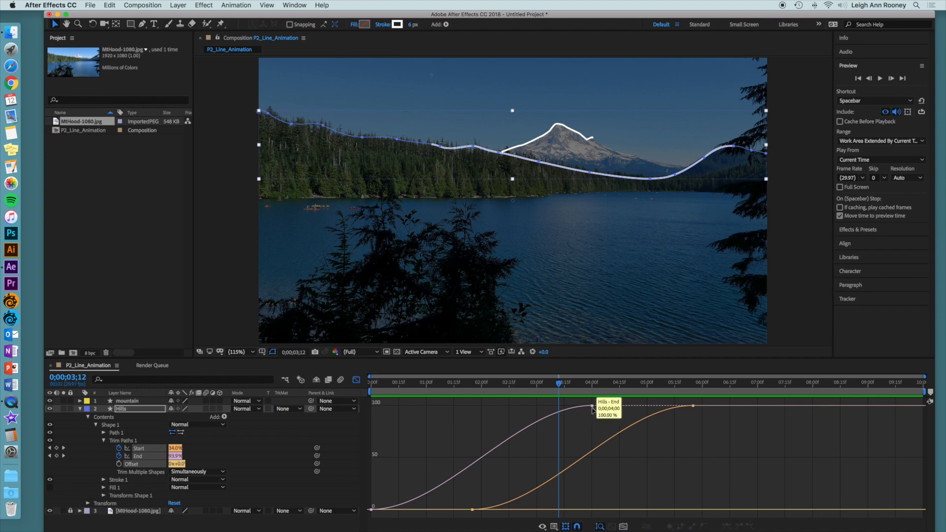
{"action": "left_click_drag", "start_coordinate": [592, 405], "coordinate": [583, 407]}
{"action": "left_click_drag", "start_coordinate": [512, 405], "coordinate": [441, 411]}
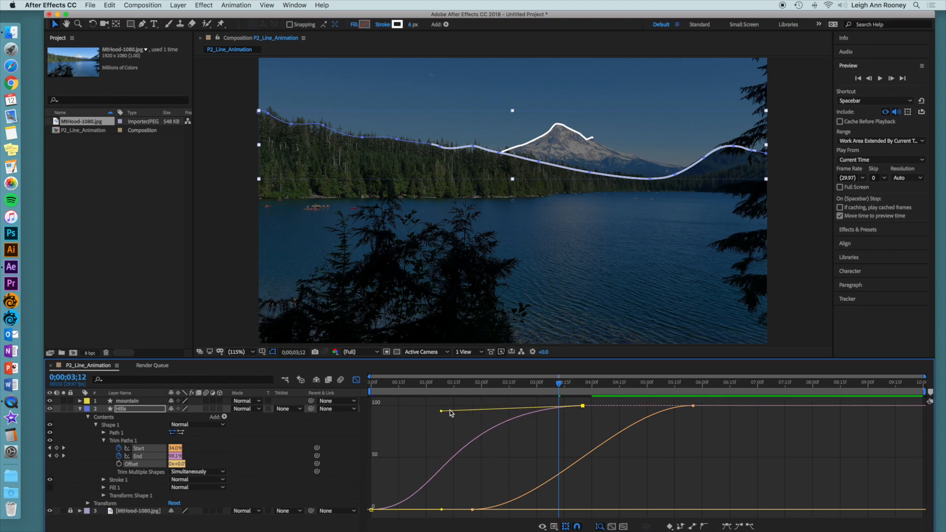
Preview the reshaped Hills End animation from the beginning of the composition
{"action": "left_click_drag", "start_coordinate": [558, 382], "coordinate": [365, 383]}
{"action": "key", "text": "space"}
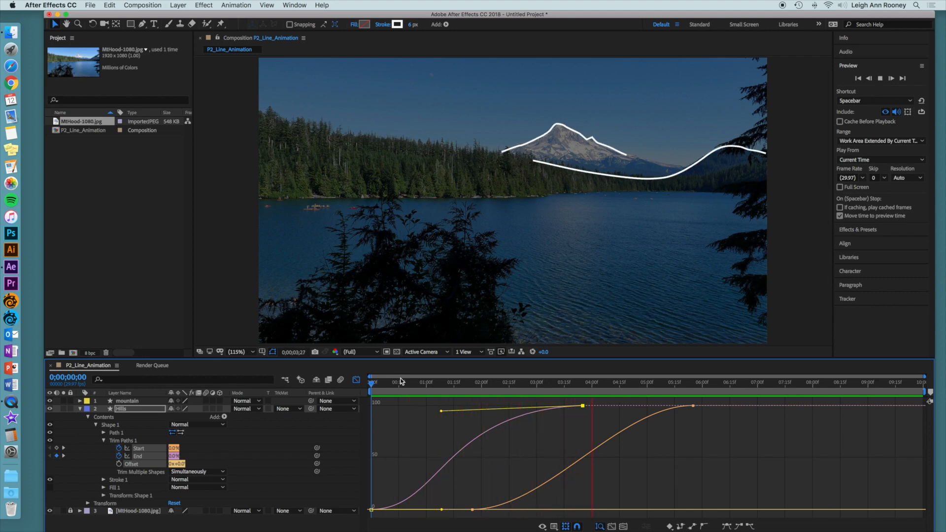
{"action": "key", "text": "space"}
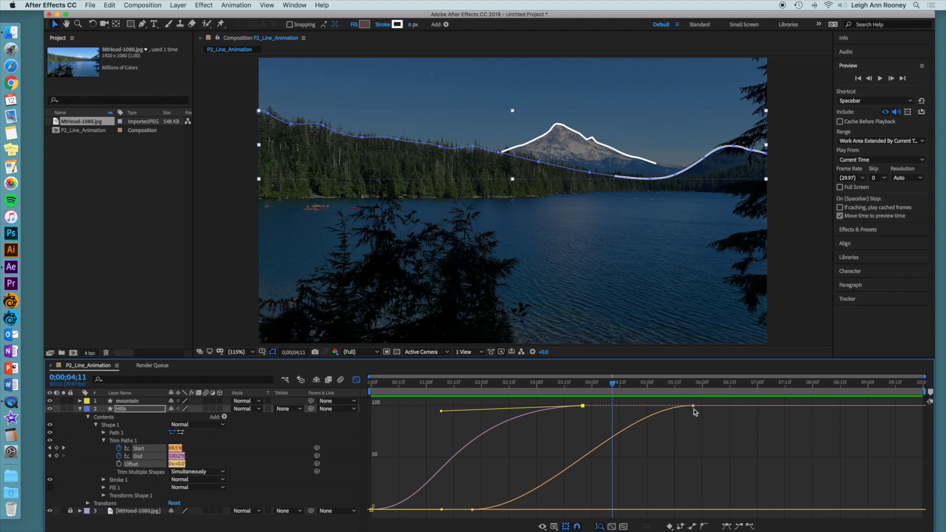
Lengthen and lower the last Hills Start keyframe's incoming handle to steepen the curve, and close the Graph Editor
{"action": "left_click", "coordinate": [669, 409]}
{"action": "left_click_drag", "start_coordinate": [619, 407], "coordinate": [542, 428]}
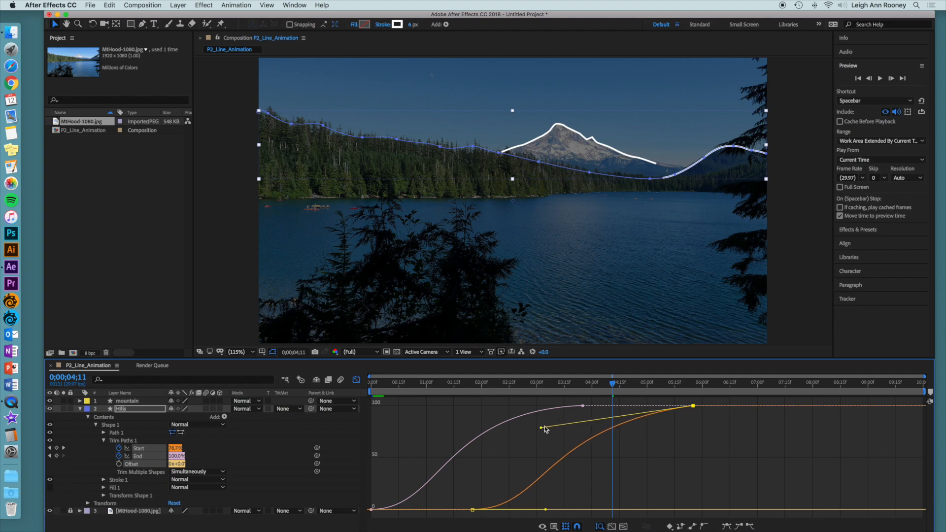
{"action": "left_click", "coordinate": [356, 380]}
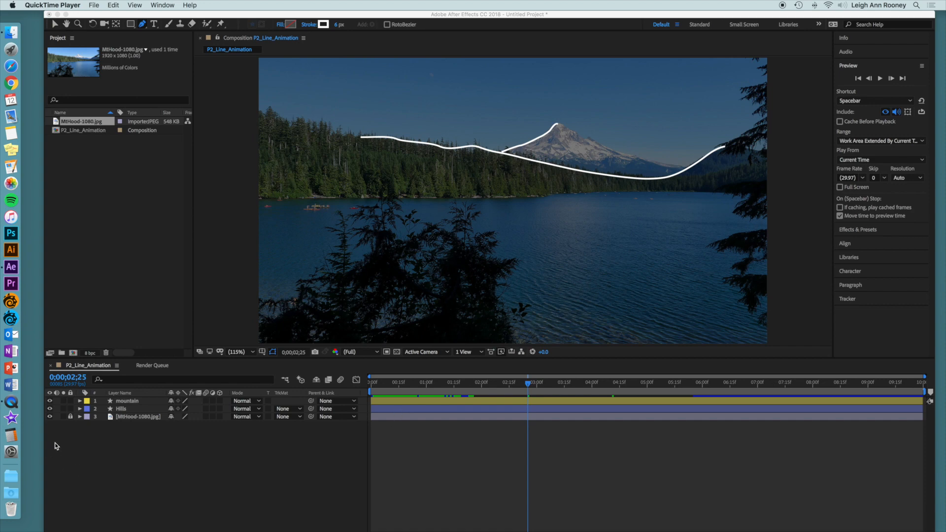
Draw a curvy open path on a new shape layer from the lower-left trees, looping on the lake and winding up to the mountain peak
{"action": "left_click", "coordinate": [105, 455]}
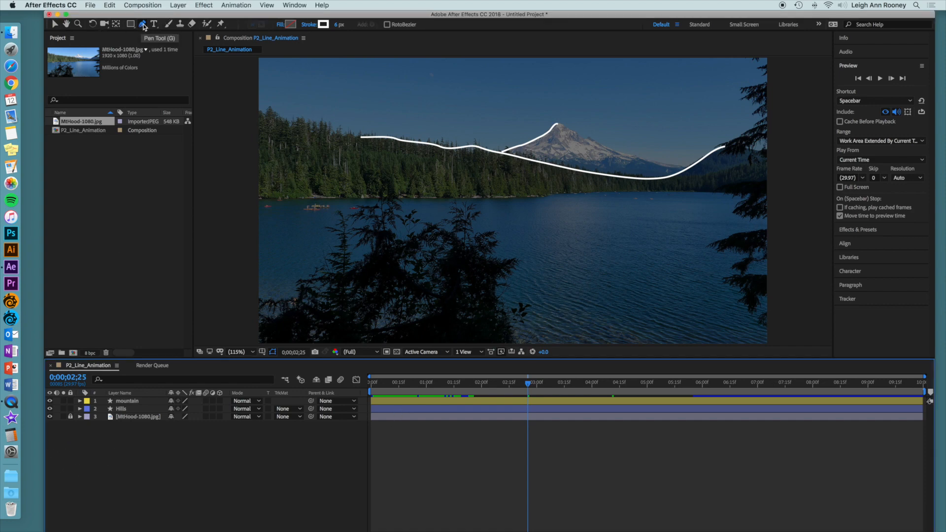
{"action": "left_click", "coordinate": [273, 335]}
{"action": "left_click_drag", "start_coordinate": [322, 314], "coordinate": [419, 319]}
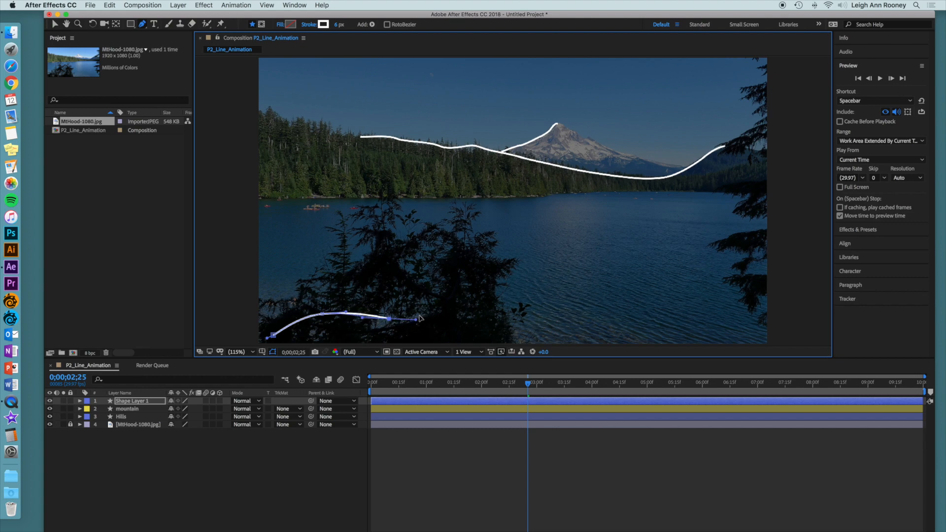
{"action": "left_click_drag", "start_coordinate": [515, 319], "coordinate": [551, 295]}
{"action": "left_click_drag", "start_coordinate": [573, 266], "coordinate": [594, 302]}
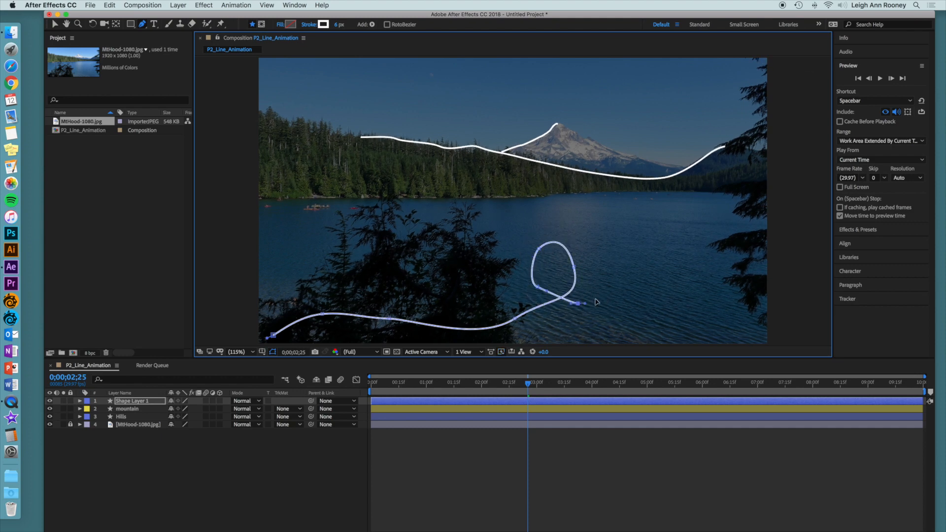
{"action": "left_click_drag", "start_coordinate": [611, 259], "coordinate": [594, 211]}
{"action": "left_click", "coordinate": [566, 202]}
{"action": "left_click", "coordinate": [551, 173]}
{"action": "mouse_move", "coordinate": [568, 159]}
{"action": "left_mouse_down"}
{"action": "mouse_move", "coordinate": [574, 164]}
{"action": "mouse_move", "coordinate": [560, 143]}
{"action": "mouse_move", "coordinate": [567, 148]}
{"action": "mouse_move", "coordinate": [565, 127]}
{"action": "left_mouse_up"}
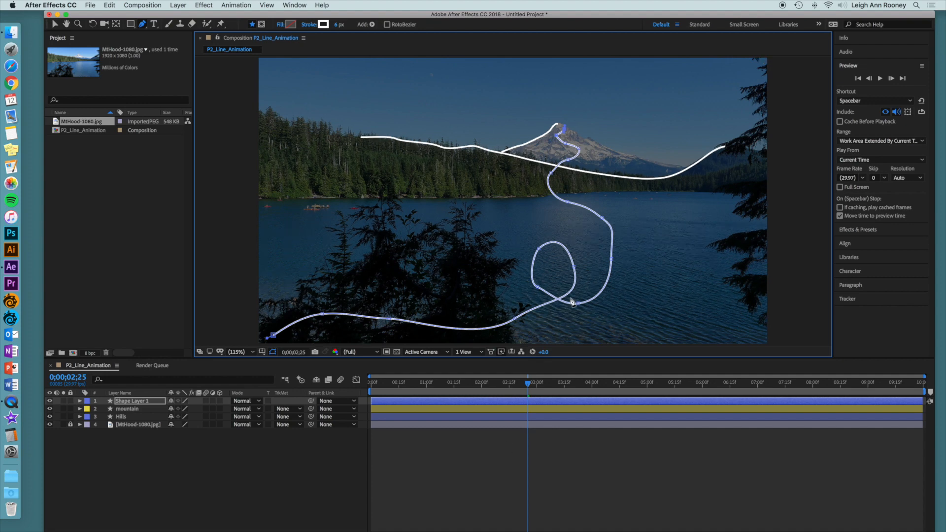
Rename the new shape layer as dotted line
{"action": "left_click", "coordinate": [129, 402]}
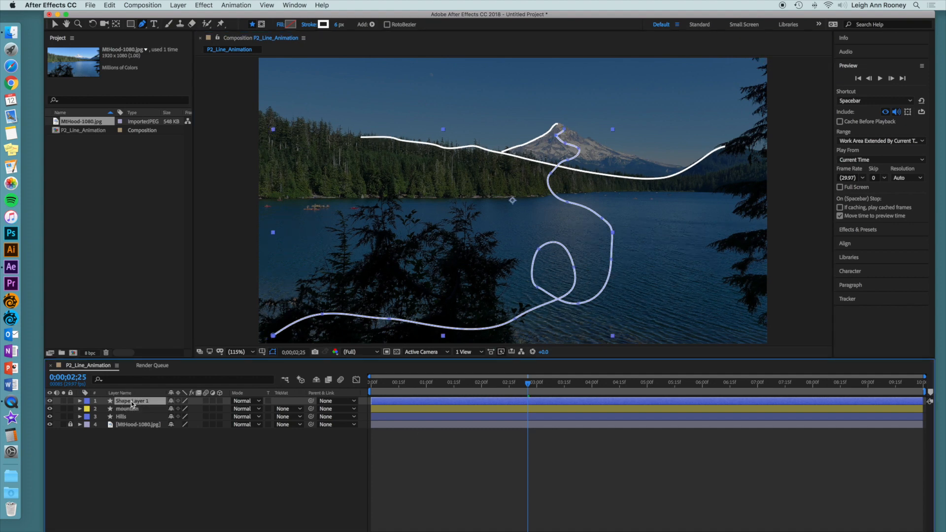
{"action": "key", "text": "Return"}
{"action": "type", "text": "d"}
{"action": "key", "text": "Return"}
Reshape the loop over the lake in the dotted line's Shape 1 path, adjusting its points and handles to make it rounder and wider
{"action": "left_click", "coordinate": [81, 401]}
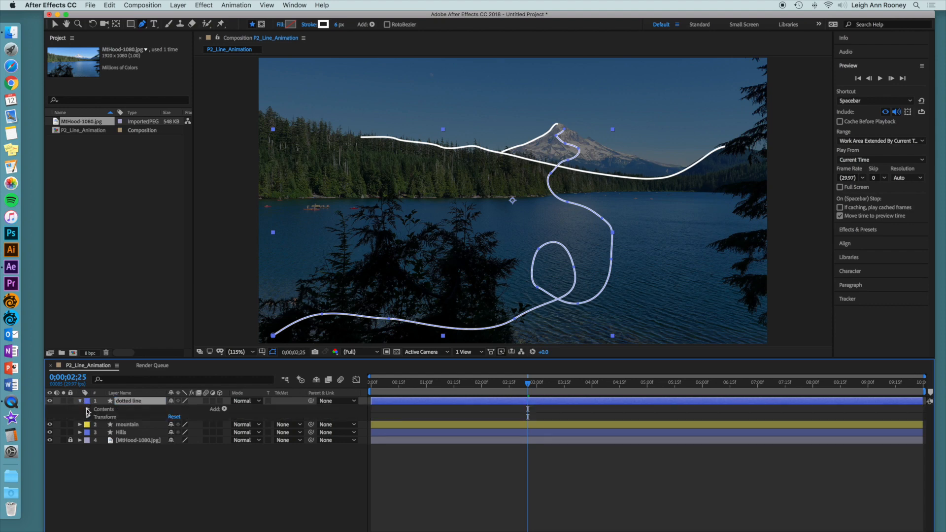
{"action": "left_click", "coordinate": [88, 410]}
{"action": "left_click", "coordinate": [118, 418]}
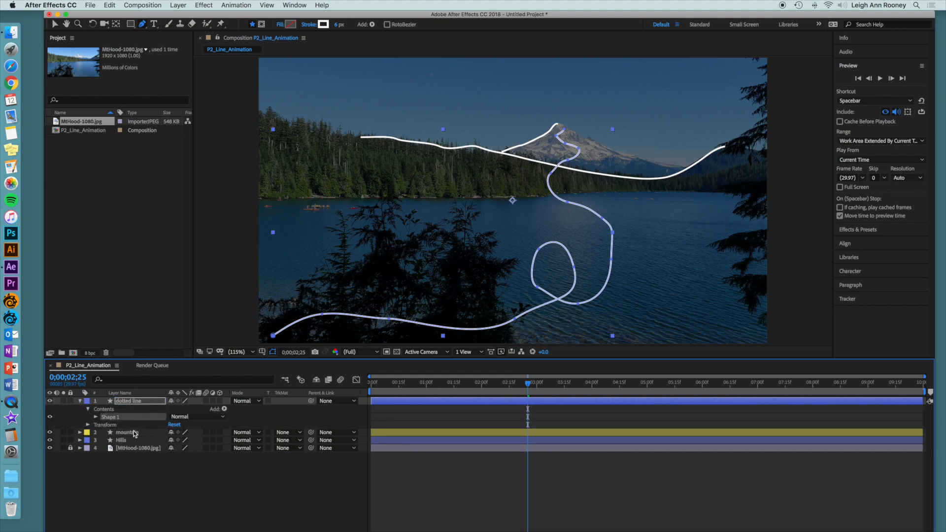
{"action": "left_click", "coordinate": [55, 24]}
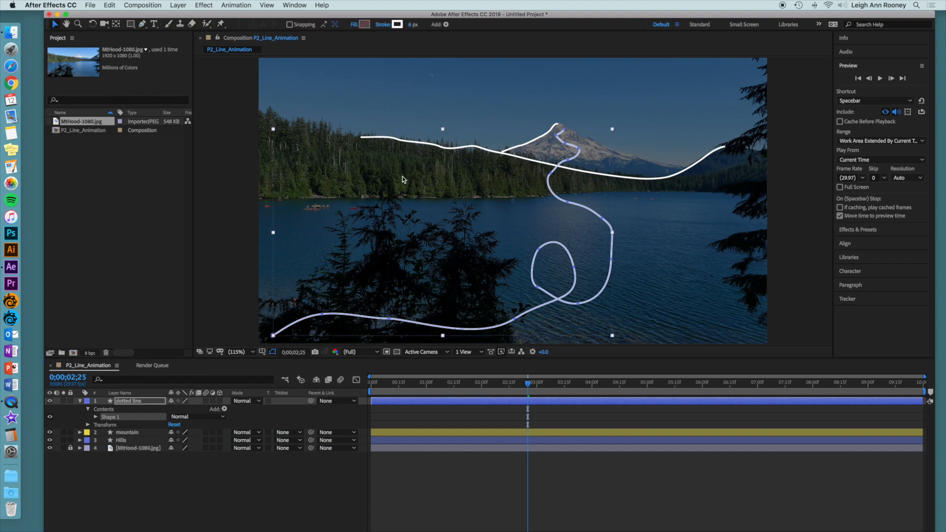
{"action": "left_click", "coordinate": [538, 250]}
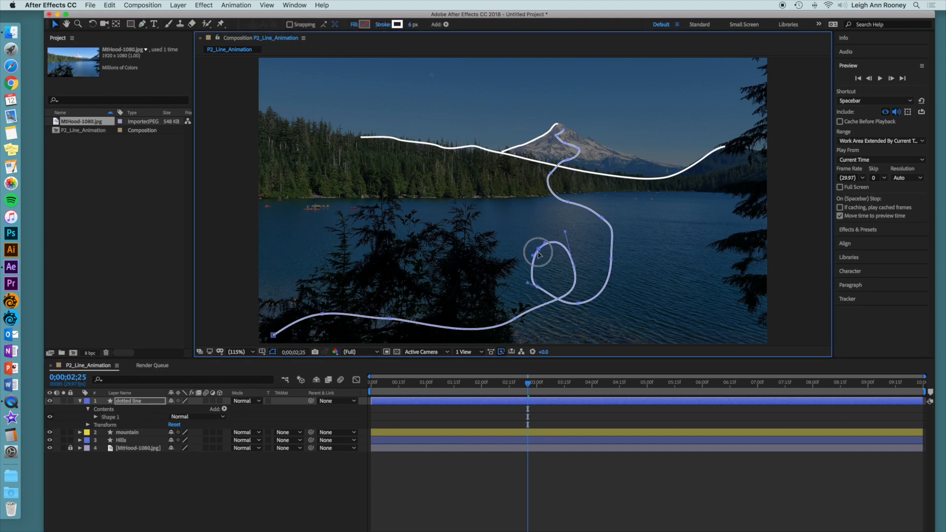
{"action": "mouse_move", "coordinate": [538, 252]}
{"action": "left_mouse_down"}
{"action": "mouse_move", "coordinate": [545, 265]}
{"action": "mouse_move", "coordinate": [535, 261]}
{"action": "left_mouse_up"}
{"action": "mouse_move", "coordinate": [566, 234]}
{"action": "left_mouse_down"}
{"action": "mouse_move", "coordinate": [545, 229]}
{"action": "mouse_move", "coordinate": [579, 274]}
{"action": "mouse_move", "coordinate": [555, 235]}
{"action": "mouse_move", "coordinate": [558, 222]}
{"action": "mouse_move", "coordinate": [559, 250]}
{"action": "left_mouse_up"}
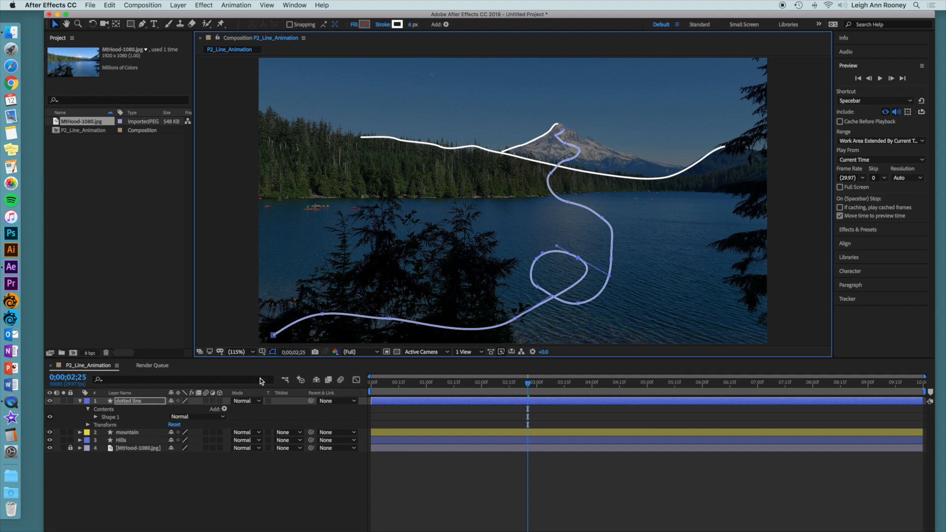
Give the dotted line's stroke a Dash of 39, a Gap of 28 and a Round Cap
{"action": "left_click", "coordinate": [96, 417]}
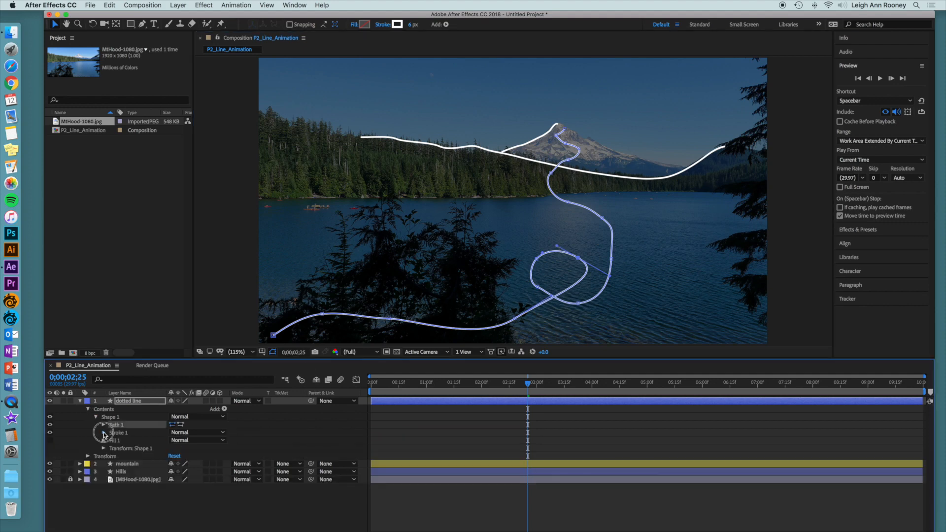
{"action": "left_click", "coordinate": [103, 432]}
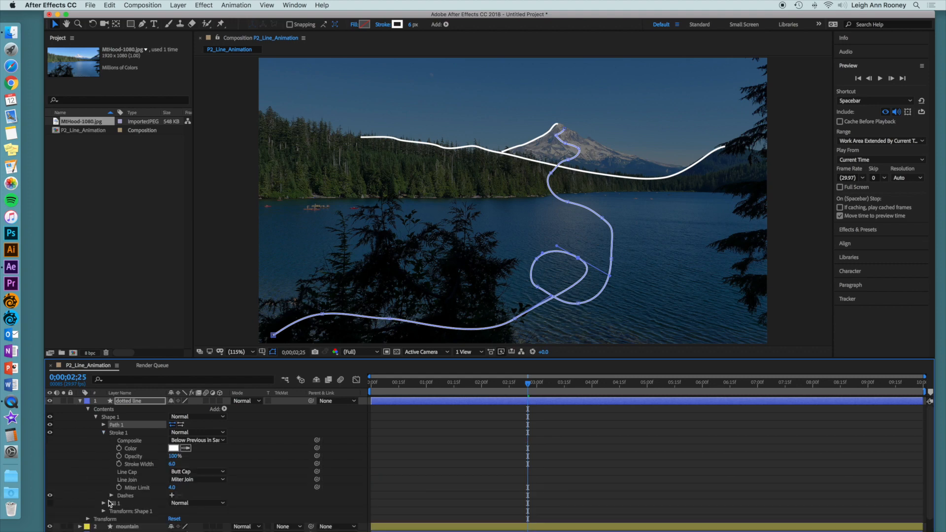
{"action": "left_click", "coordinate": [111, 496]}
{"action": "left_click", "coordinate": [173, 496]}
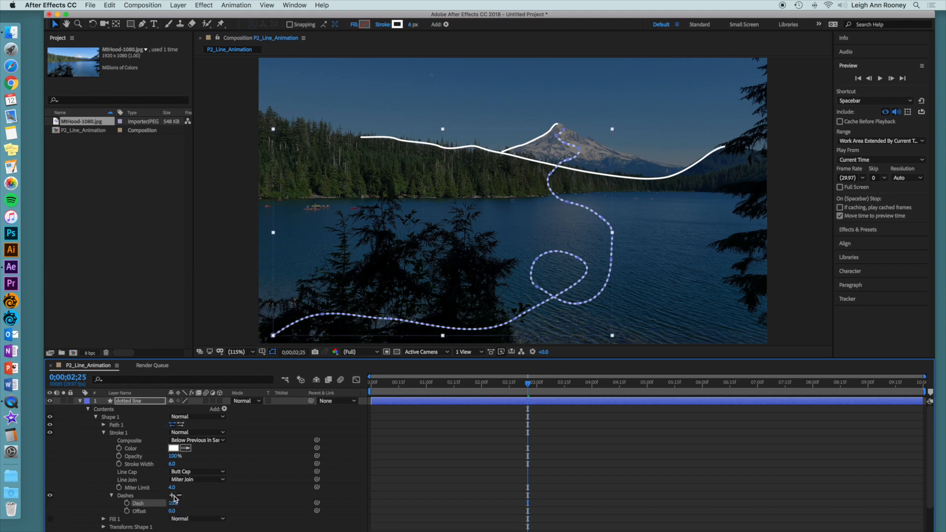
{"action": "left_click", "coordinate": [173, 496]}
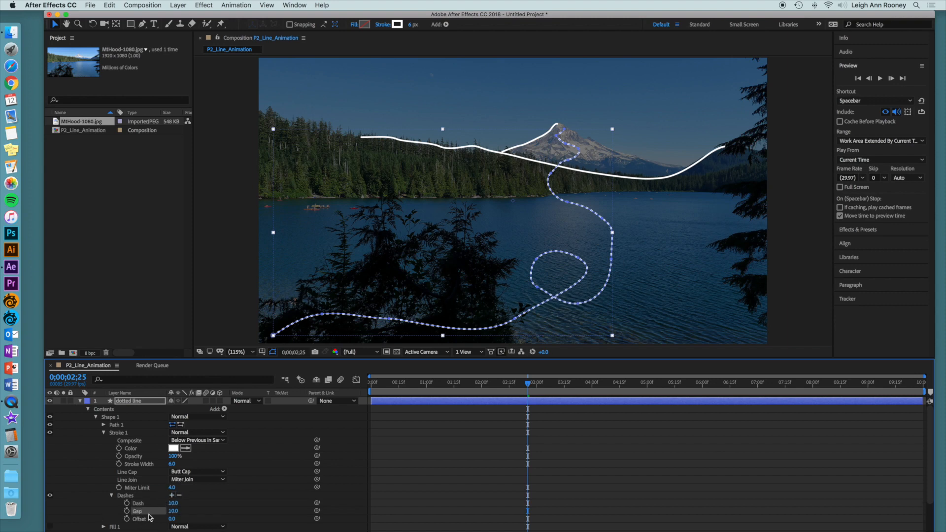
{"action": "mouse_move", "coordinate": [175, 504]}
{"action": "left_mouse_down"}
{"action": "mouse_move", "coordinate": [187, 506]}
{"action": "mouse_move", "coordinate": [170, 513]}
{"action": "mouse_move", "coordinate": [181, 516]}
{"action": "mouse_move", "coordinate": [177, 506]}
{"action": "left_mouse_up"}
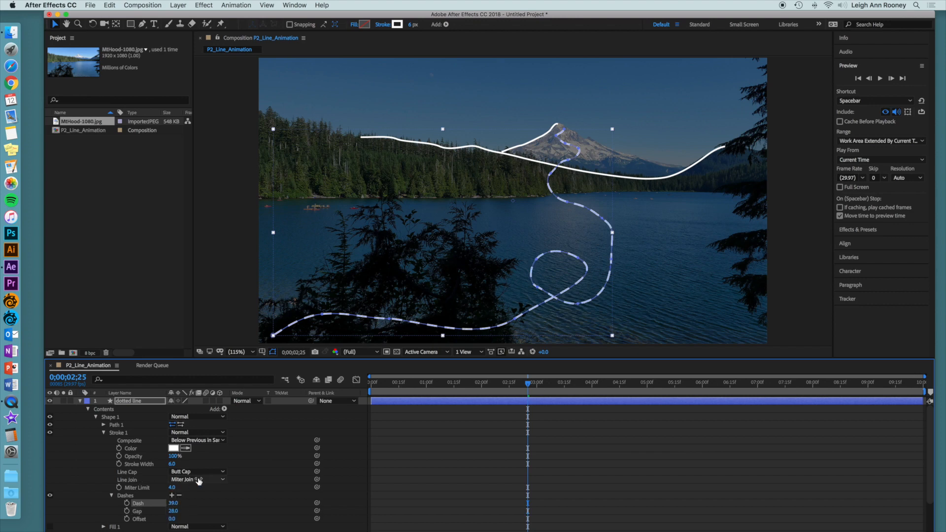
{"action": "left_click", "coordinate": [223, 474]}
{"action": "left_click", "coordinate": [219, 490]}
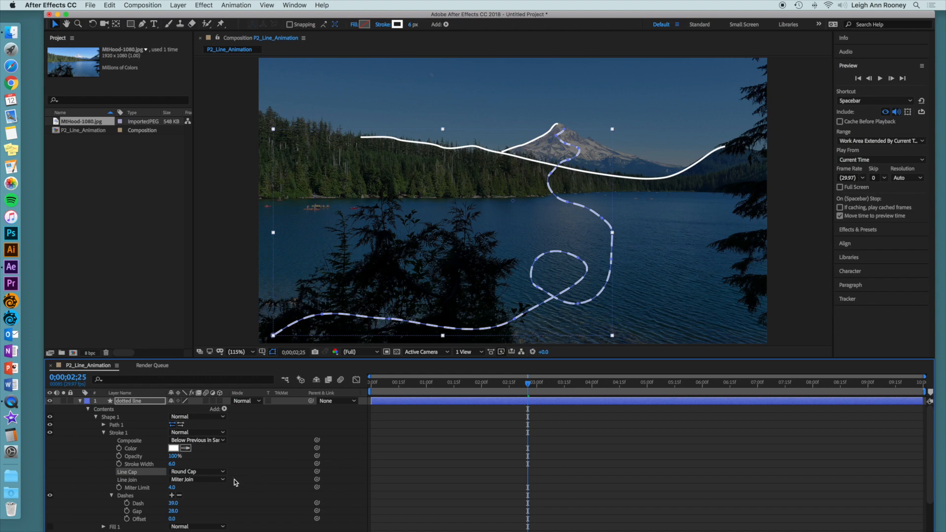
Add Trim Paths to the dotted line's Shape 1 and set an End keyframe of 0% at 0;00;02;25
{"action": "left_click", "coordinate": [224, 409]}
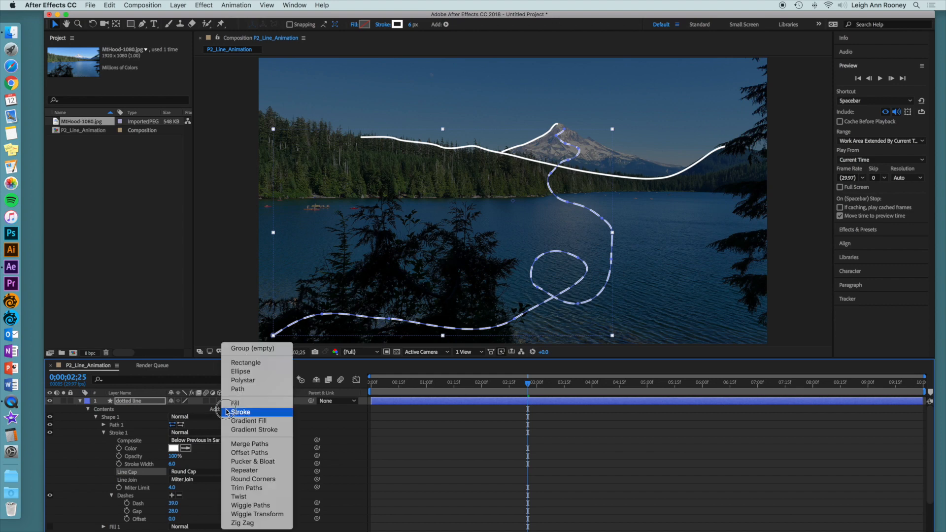
{"action": "left_click", "coordinate": [254, 487]}
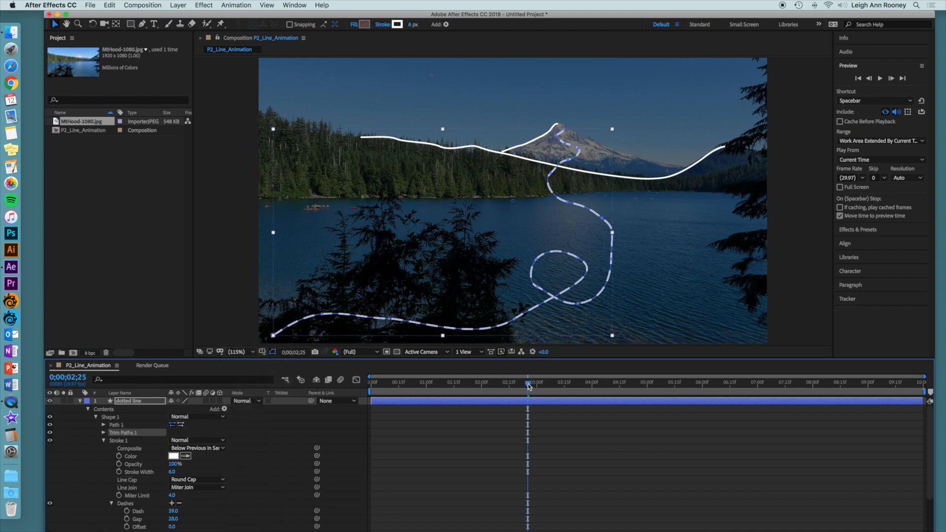
{"action": "left_click", "coordinate": [104, 433]}
{"action": "left_click", "coordinate": [119, 448]}
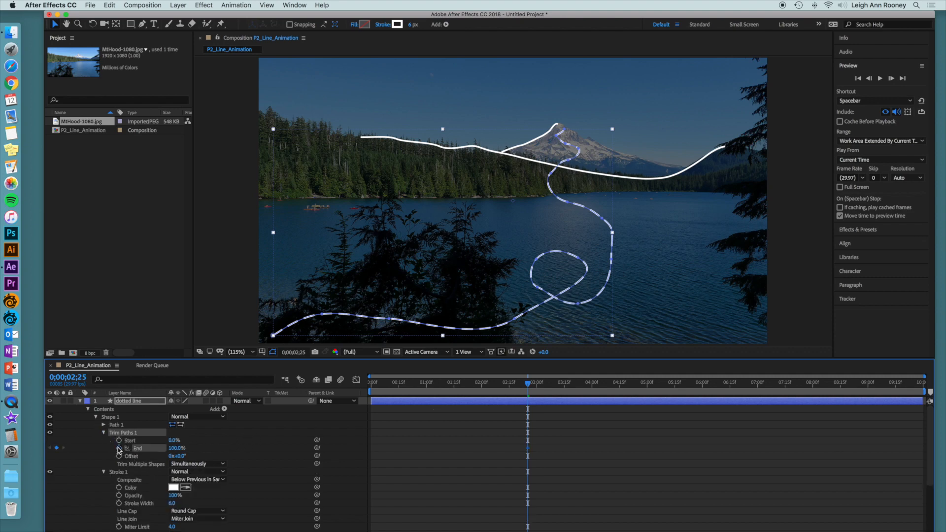
{"action": "left_click", "coordinate": [175, 448]}
{"action": "left_click", "coordinate": [173, 449]}
{"action": "key", "text": "BackSpace"}
{"action": "key", "text": "BackSpace"}
{"action": "key", "text": "BackSpace"}
{"action": "type", "text": "0"}
{"action": "key", "text": "Return"}
Set a second Trim Paths End keyframe of 100% shortly before 0;00;06;15
{"action": "left_click_drag", "start_coordinate": [532, 389], "coordinate": [726, 392]}
{"action": "left_click", "coordinate": [174, 448]}
{"action": "key", "text": "Return"}
{"action": "left_click_drag", "start_coordinate": [727, 385], "coordinate": [710, 385]}
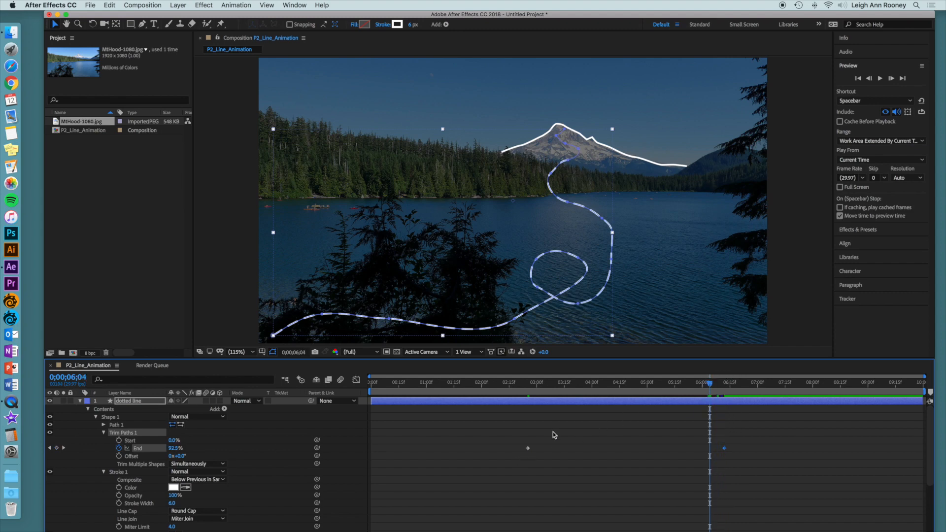
Apply Easy Ease to both Trim Paths End keyframes of the dotted line
{"action": "right_click", "coordinate": [527, 448]}
{"action": "mouse_move", "coordinate": [613, 525]}
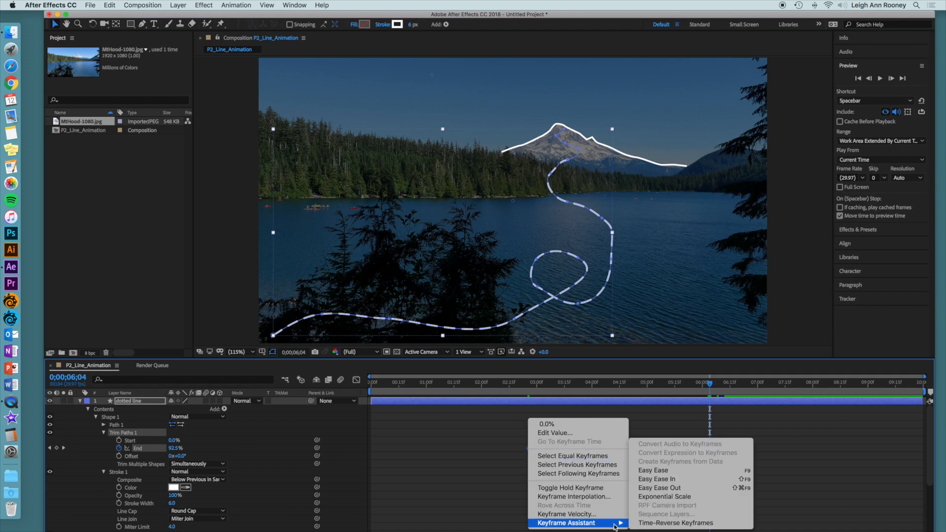
{"action": "left_click", "coordinate": [642, 472]}
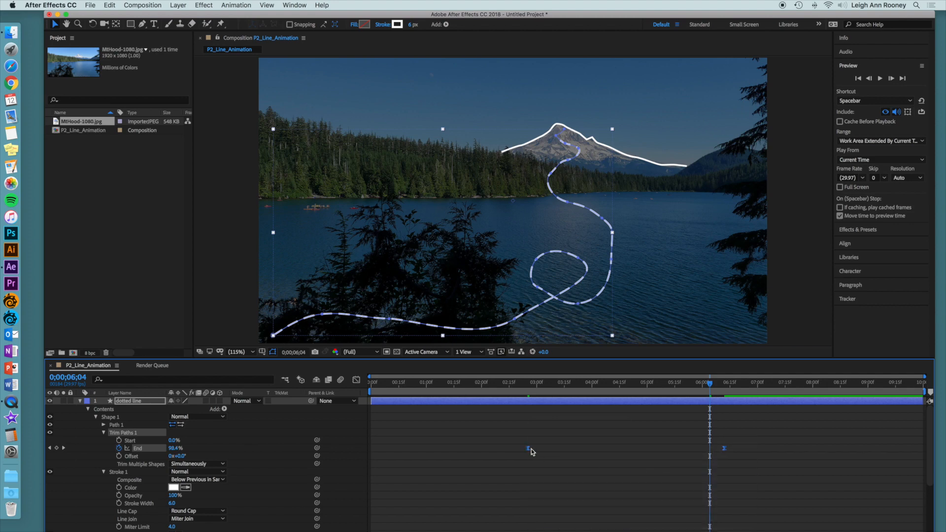
Enable Start keyframing at 0;00;02;25 and paste the eased End keyframes onto the Start property
{"action": "mouse_move", "coordinate": [529, 452]}
{"action": "left_click_drag", "start_coordinate": [699, 383], "coordinate": [529, 402]}
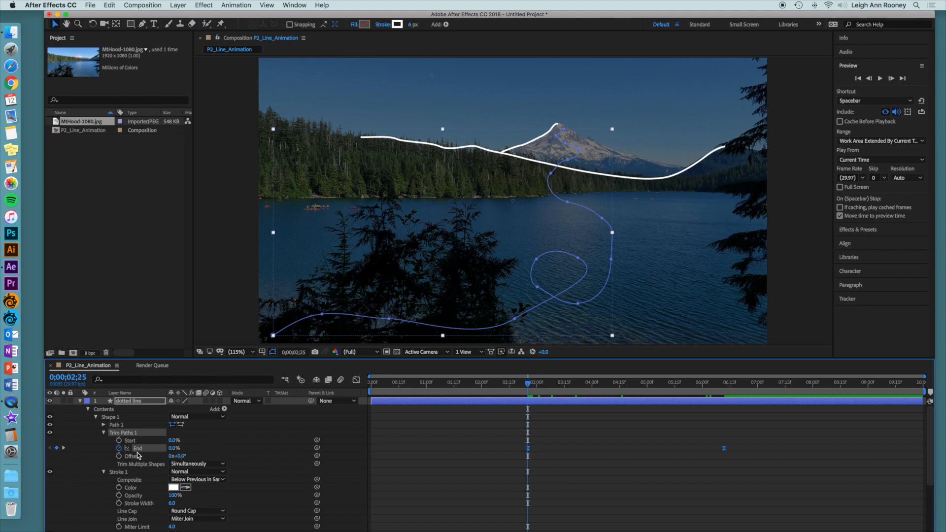
{"action": "left_click", "coordinate": [119, 441]}
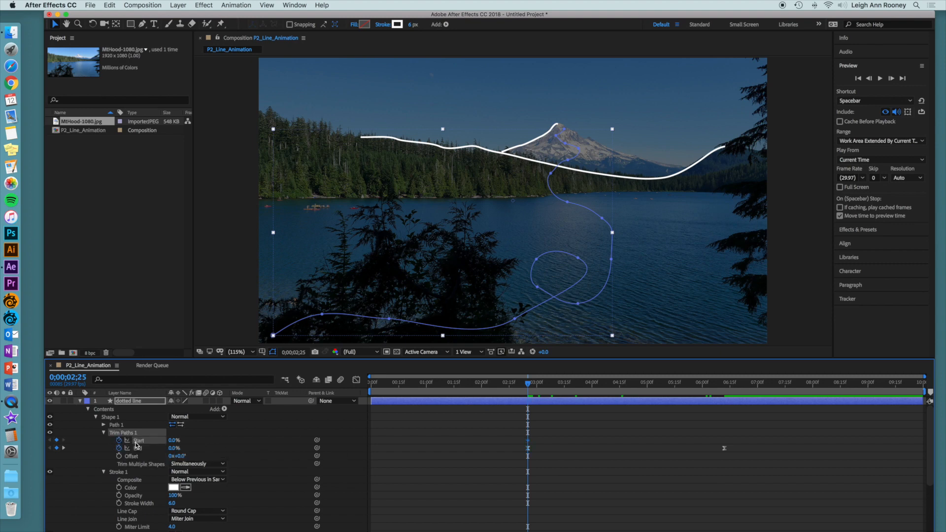
{"action": "key", "text": "super+v"}
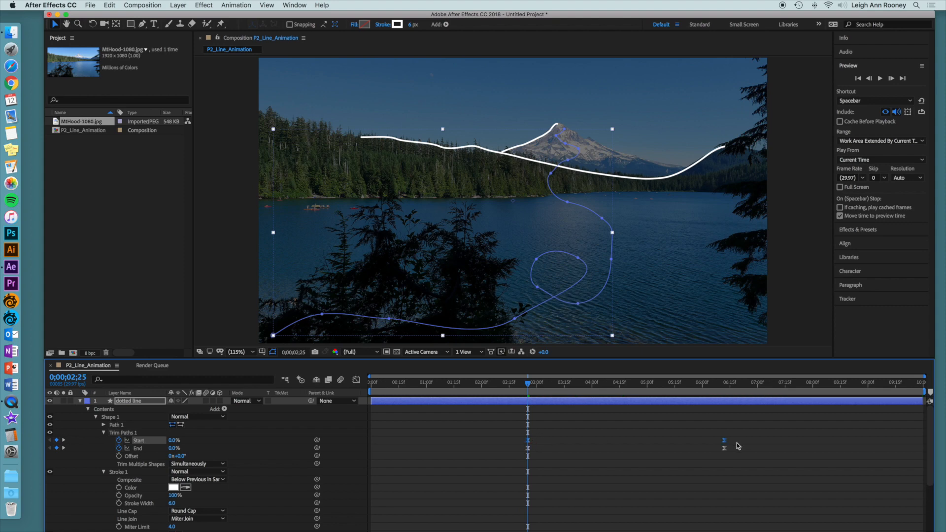
Shift both Start keyframes about 1.5 seconds later and preview the dotted line's animation
{"action": "left_click_drag", "start_coordinate": [724, 440], "coordinate": [810, 440]}
{"action": "key", "text": "space"}
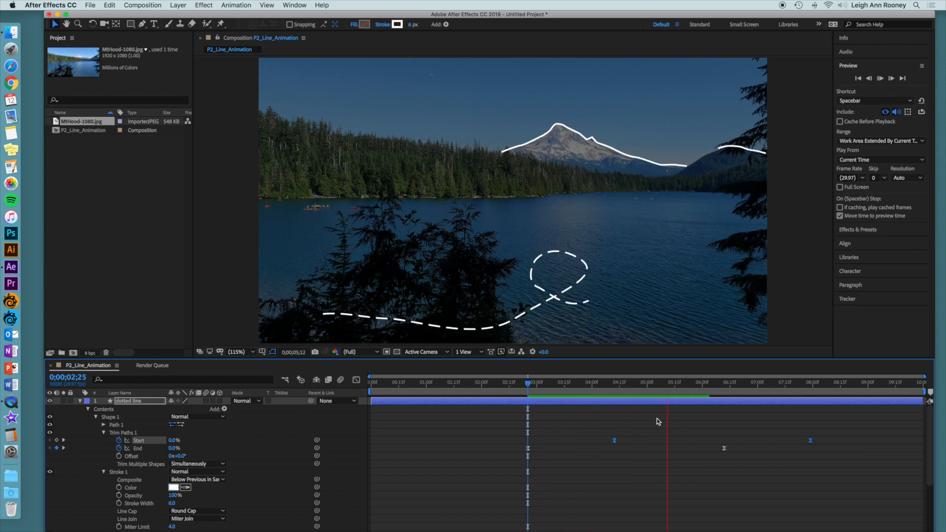
{"action": "key", "text": "space"}
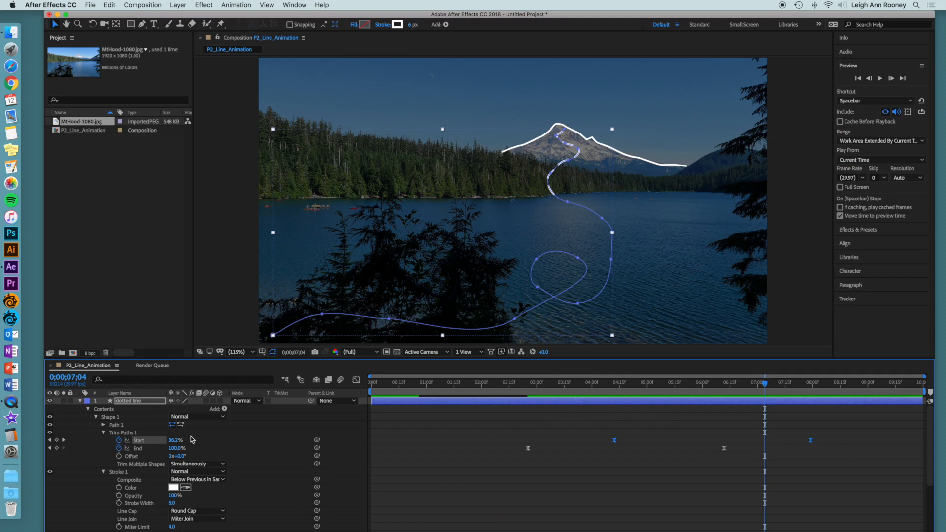
Set a Stroke Width keyframe of 10 for the dotted line at 0;00;03;24
{"action": "scroll", "coordinate": [140, 477], "scroll_direction": "down", "scroll_amount": 2}
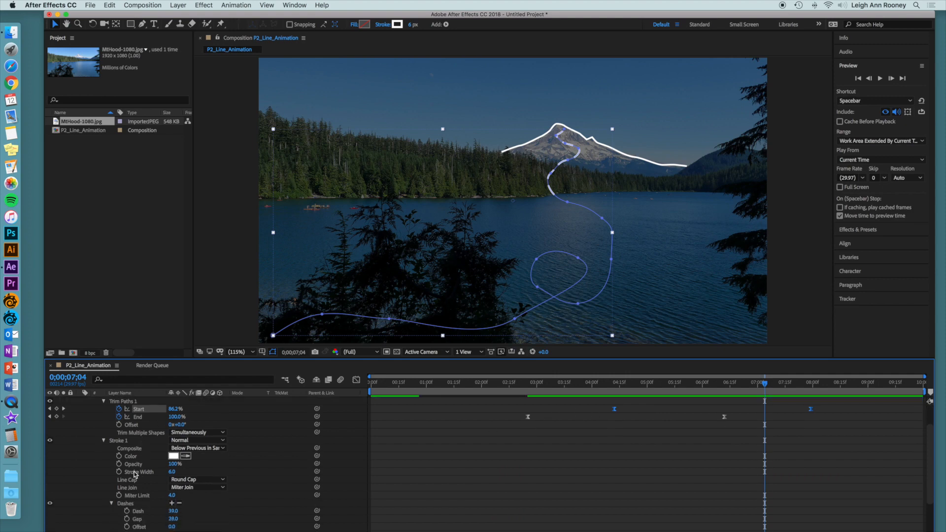
{"action": "scroll", "coordinate": [117, 460], "scroll_direction": "down", "scroll_amount": 2}
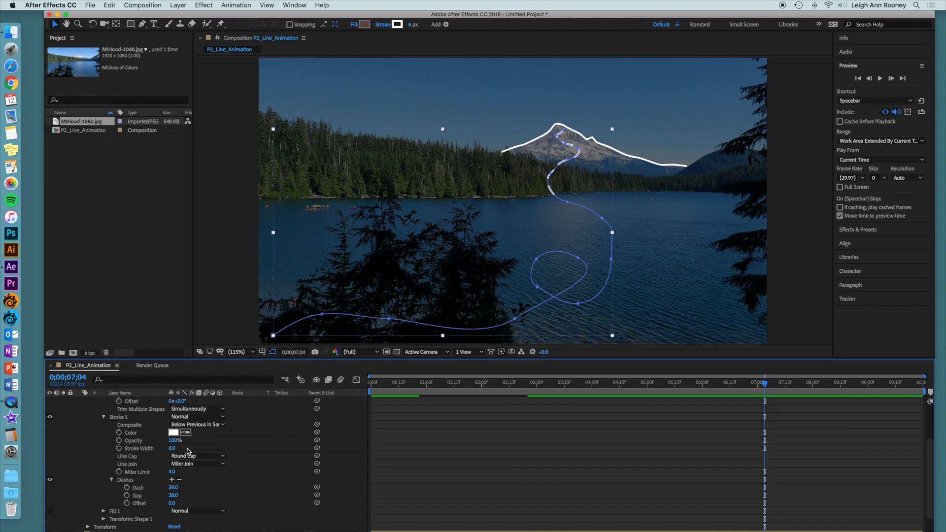
{"action": "mouse_move", "coordinate": [764, 384]}
{"action": "left_mouse_down"}
{"action": "mouse_move", "coordinate": [547, 384]}
{"action": "mouse_move", "coordinate": [584, 385]}
{"action": "left_mouse_up"}
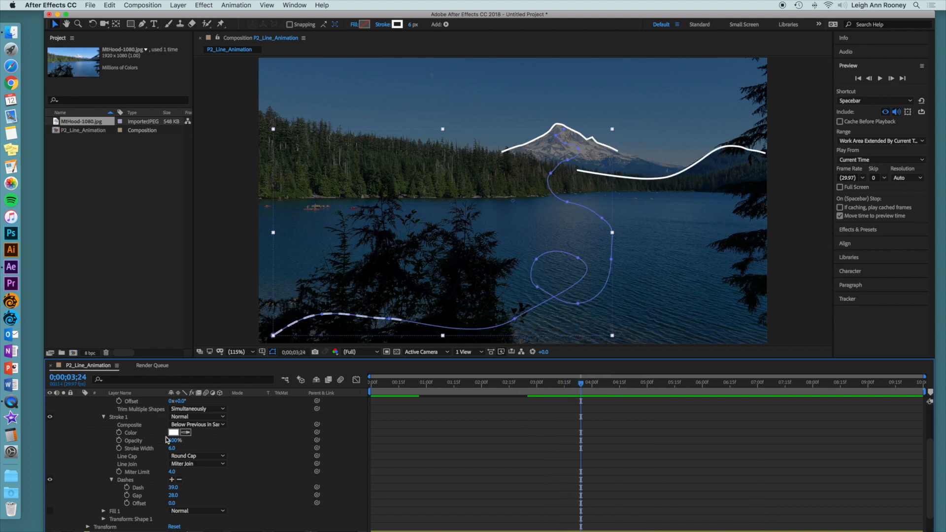
{"action": "left_click", "coordinate": [119, 449]}
{"action": "left_click", "coordinate": [173, 448]}
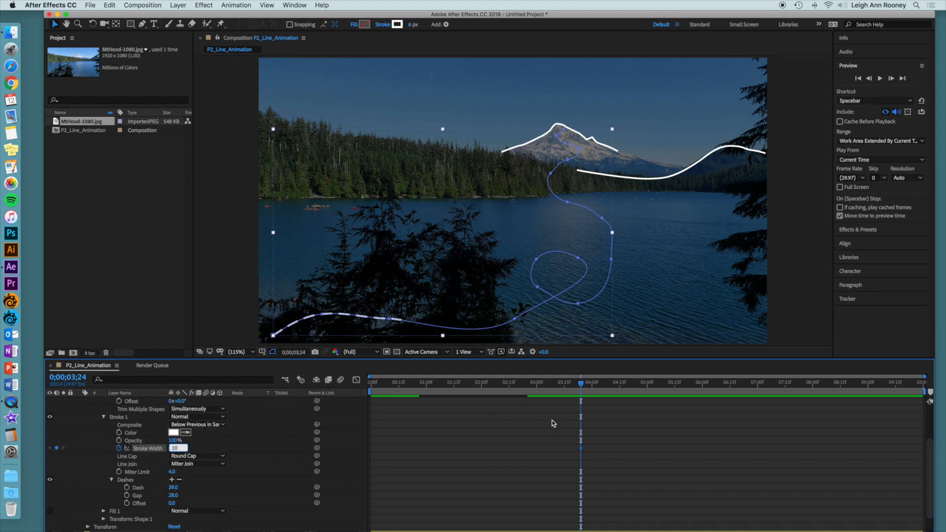
Set a Stroke Width keyframe of 5 at 0;00;05;13
{"action": "left_click_drag", "start_coordinate": [581, 384], "coordinate": [675, 387]}
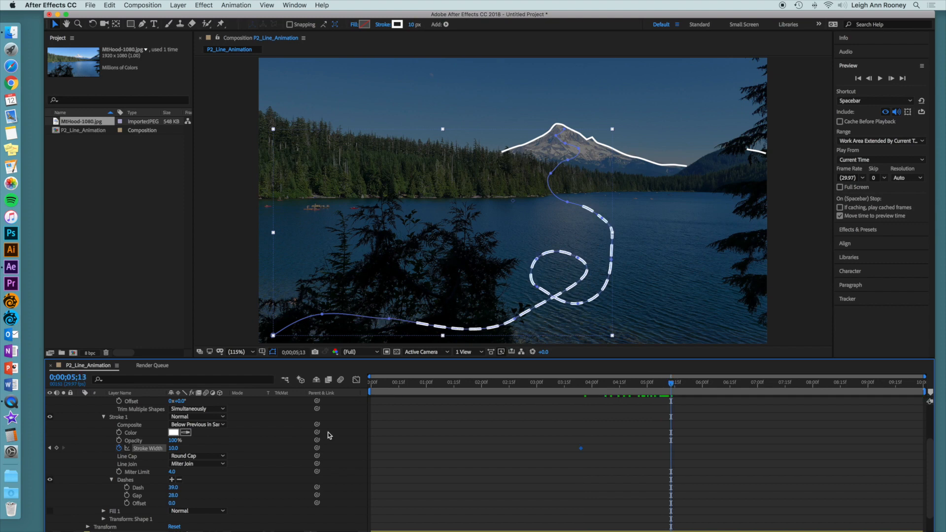
{"action": "left_click", "coordinate": [174, 449]}
{"action": "type", "text": "5"}
{"action": "key", "text": "Return"}
Set a Stroke Width keyframe of 1 at 0;00;07;02
{"action": "left_click_drag", "start_coordinate": [672, 389], "coordinate": [761, 385]}
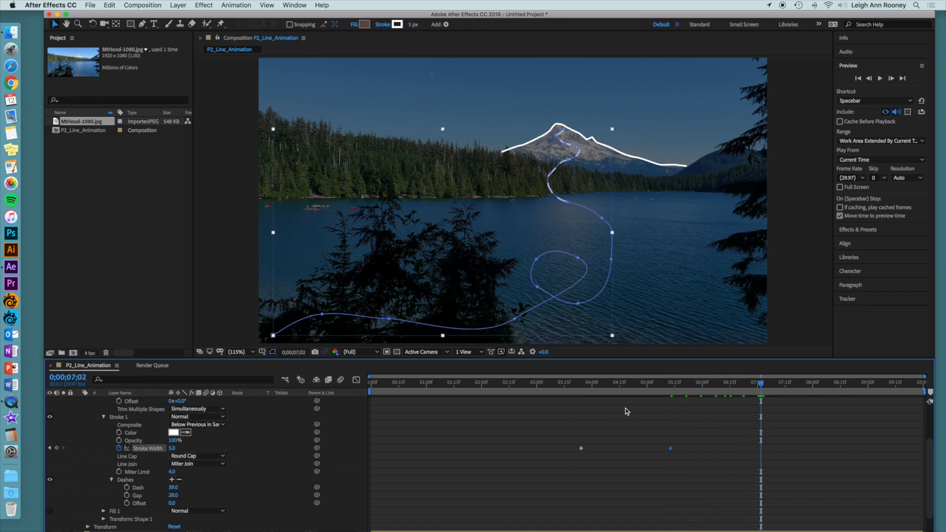
{"action": "left_click", "coordinate": [172, 448]}
{"action": "type", "text": "1"}
{"action": "key", "text": "Return"}
Preview the dotted line's animation with its changing stroke width from about 0;00;02;27
{"action": "left_click_drag", "start_coordinate": [761, 385], "coordinate": [532, 392]}
{"action": "key", "text": "space"}
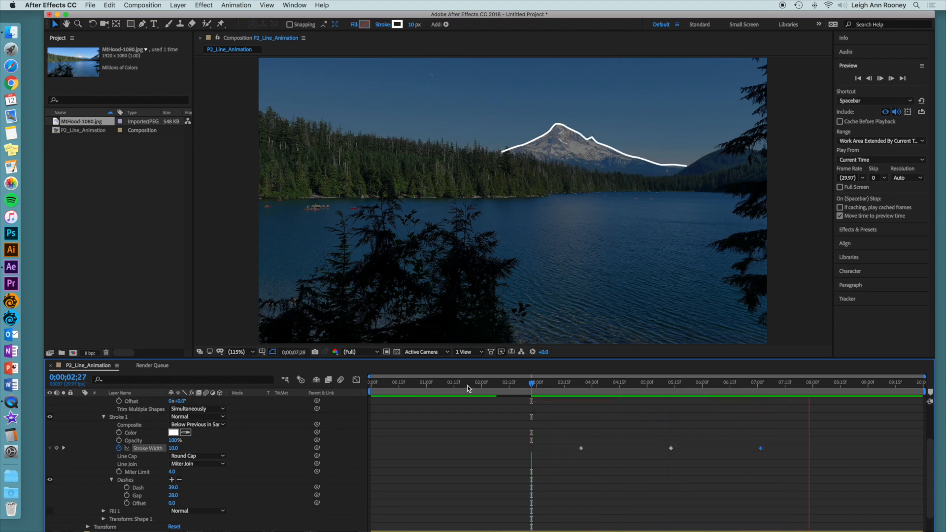
{"action": "key", "text": "space"}
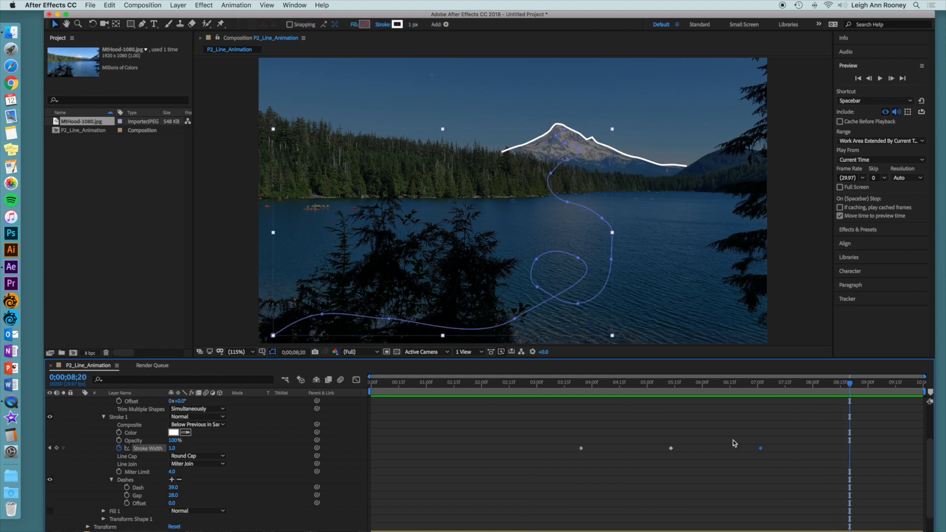
Apply Easy Ease to all three Stroke Width keyframes of the dotted line and scrub back to 0;00;04;03
{"action": "mouse_move", "coordinate": [771, 453]}
{"action": "left_mouse_down"}
{"action": "mouse_move", "coordinate": [566, 453]}
{"action": "mouse_move", "coordinate": [581, 452]}
{"action": "left_mouse_up"}
{"action": "right_click", "coordinate": [581, 450]}
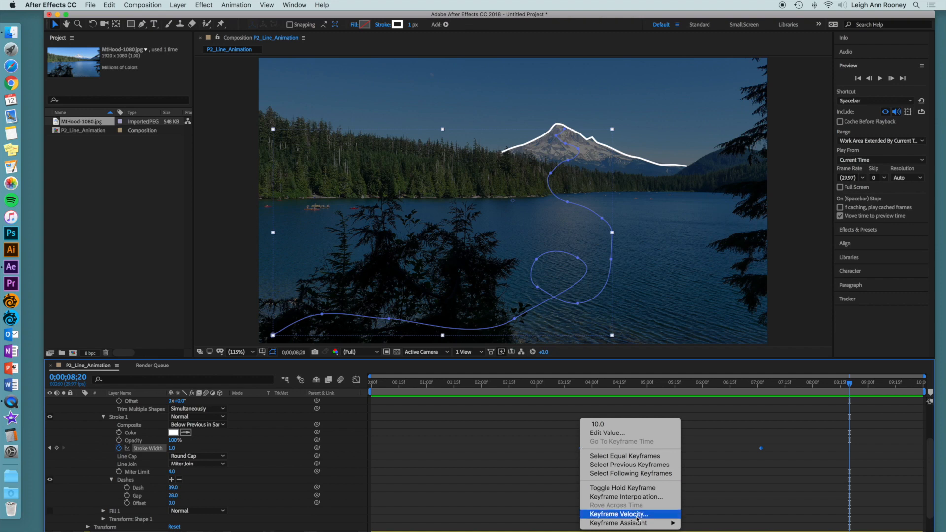
{"action": "mouse_move", "coordinate": [657, 525]}
{"action": "left_click", "coordinate": [721, 470]}
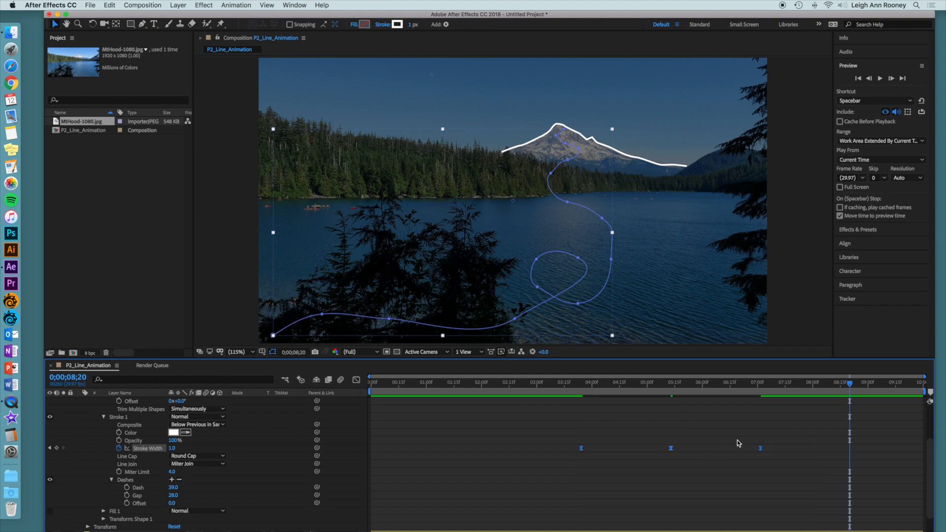
{"action": "left_click_drag", "start_coordinate": [749, 389], "coordinate": [599, 395]}
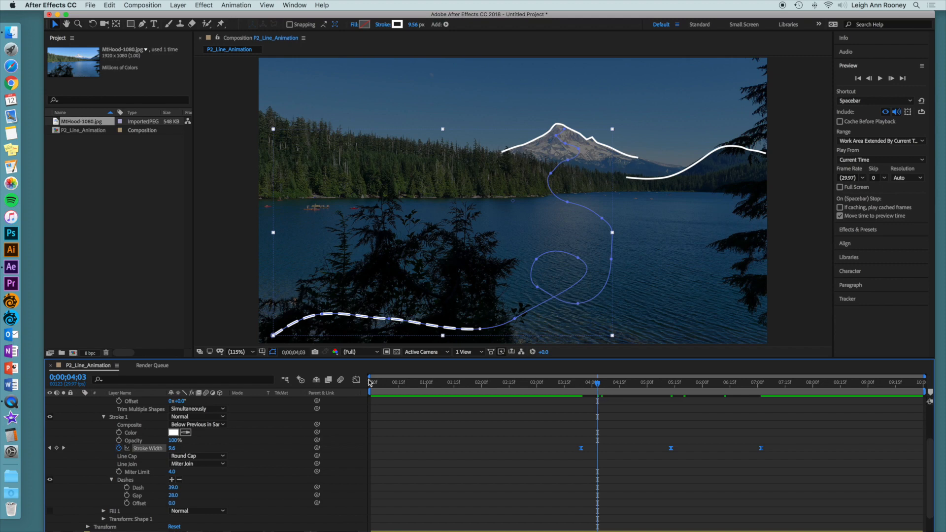
Collapse the dotted line layer, then unlock the MtHood-1080.jpg layer and delete it from the composition
{"action": "scroll", "coordinate": [103, 410], "scroll_direction": "up", "scroll_amount": 3}
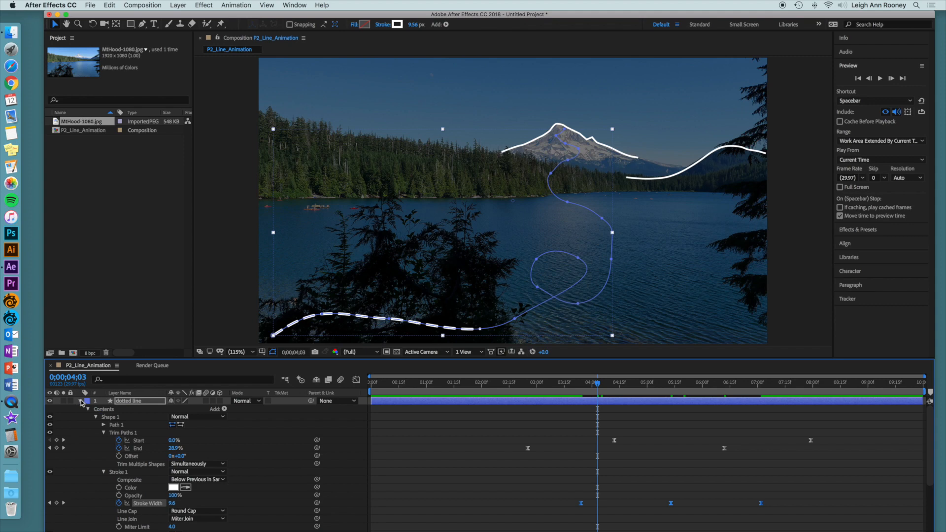
{"action": "left_click", "coordinate": [80, 400]}
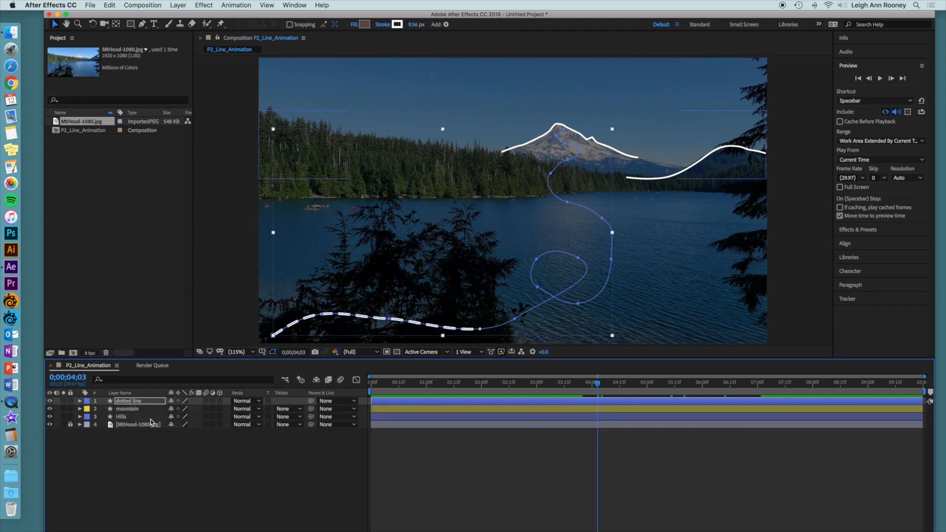
{"action": "left_click", "coordinate": [105, 425]}
{"action": "left_click", "coordinate": [101, 425]}
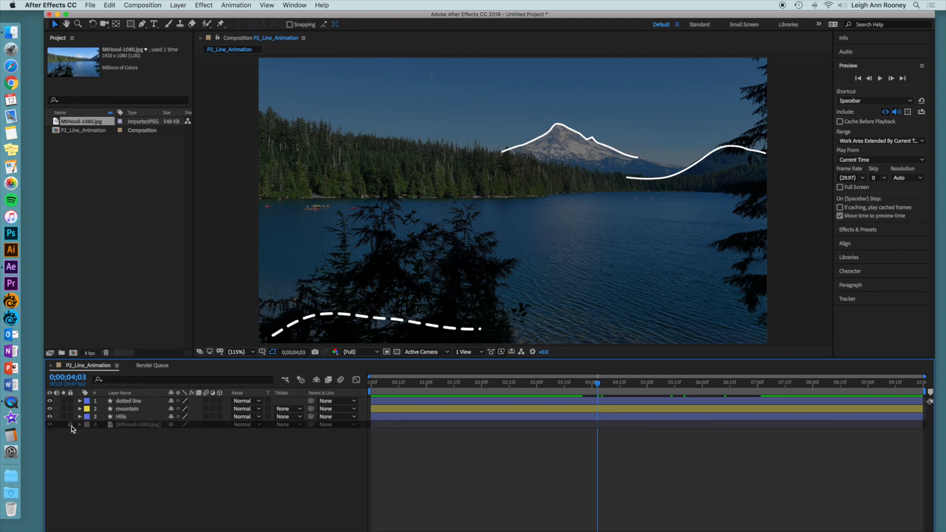
{"action": "left_click", "coordinate": [71, 425]}
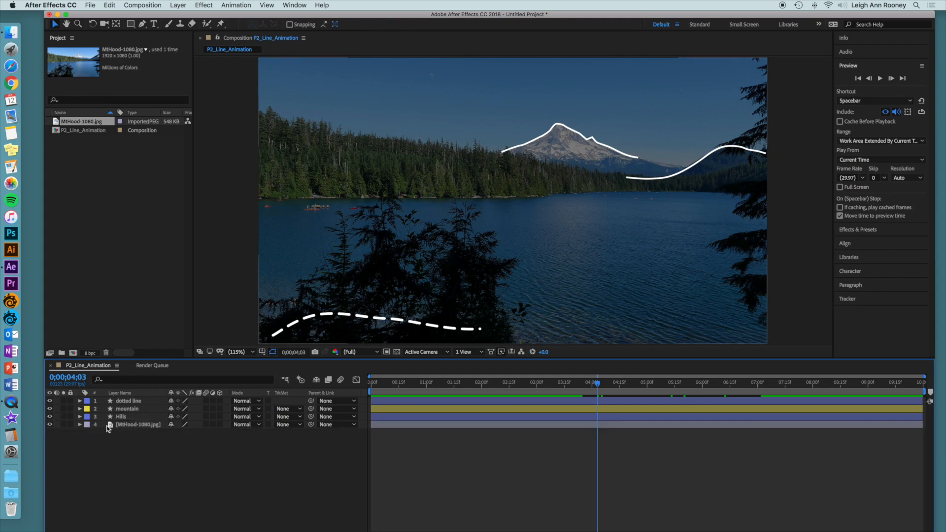
{"action": "left_click", "coordinate": [122, 426]}
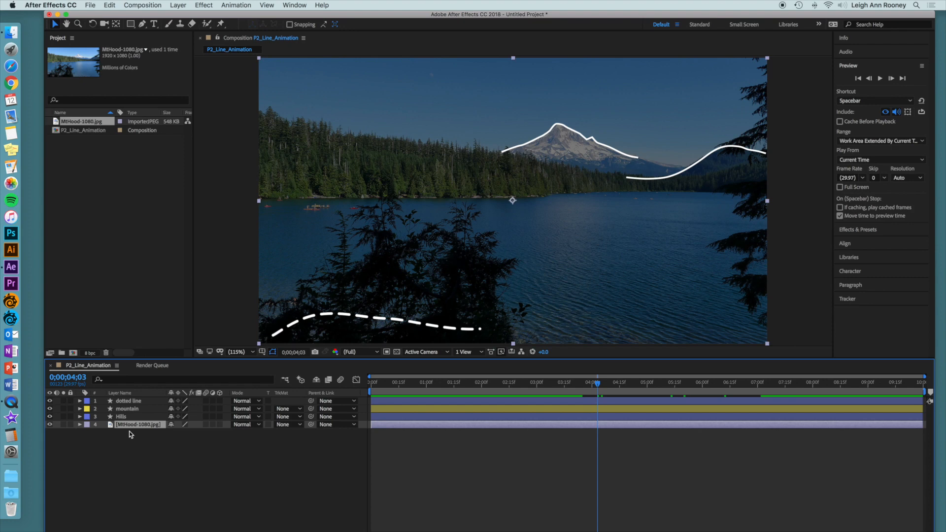
{"action": "key", "text": "Delete"}
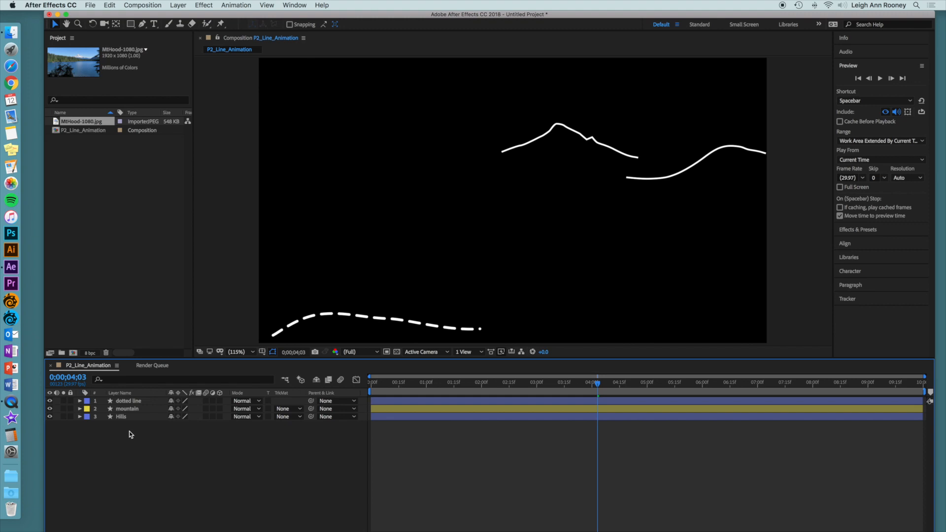
Add the P2_Line_Animation composition to the render queue and set its output module channels to RGB + Alpha
{"action": "left_click", "coordinate": [141, 5]}
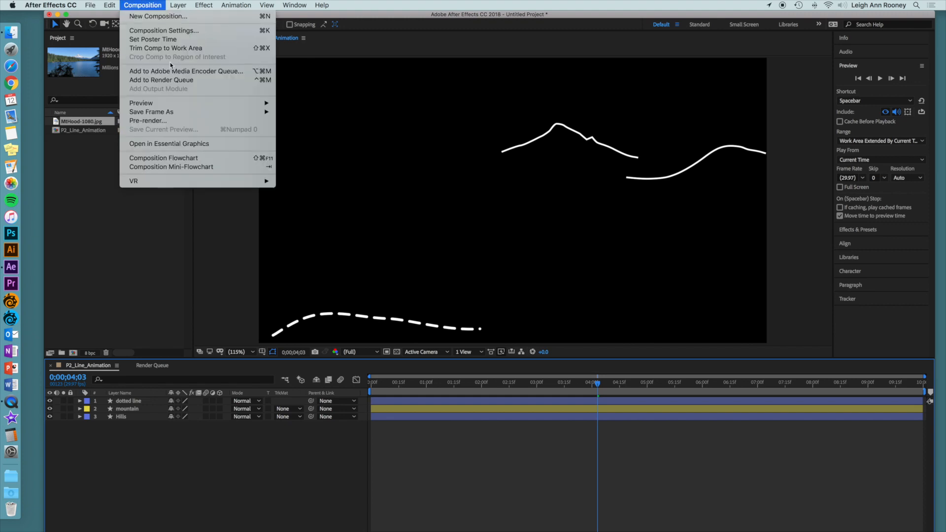
{"action": "left_click", "coordinate": [200, 80]}
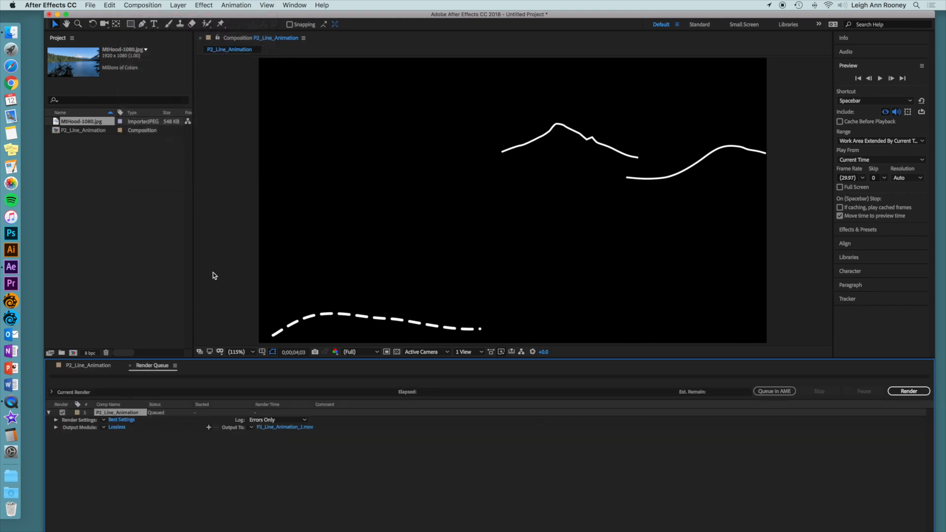
{"action": "left_click", "coordinate": [117, 428]}
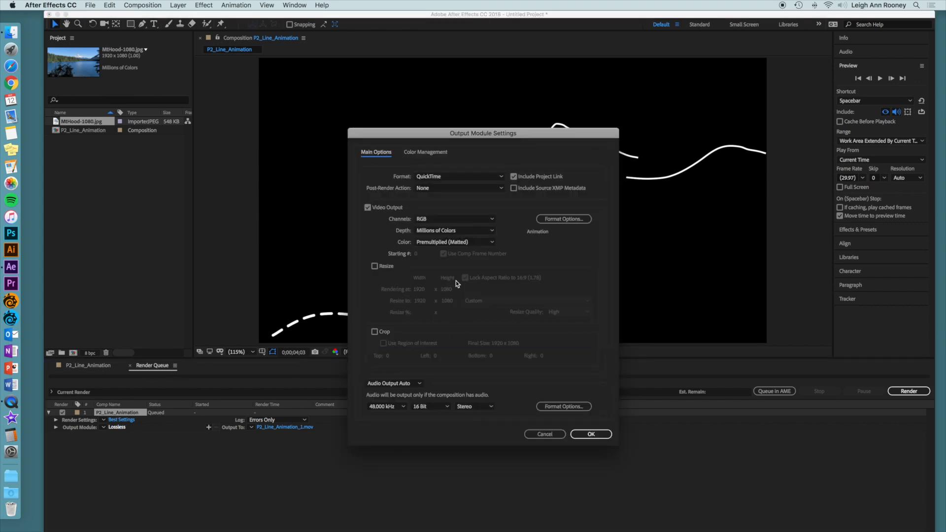
{"action": "left_click", "coordinate": [490, 219]}
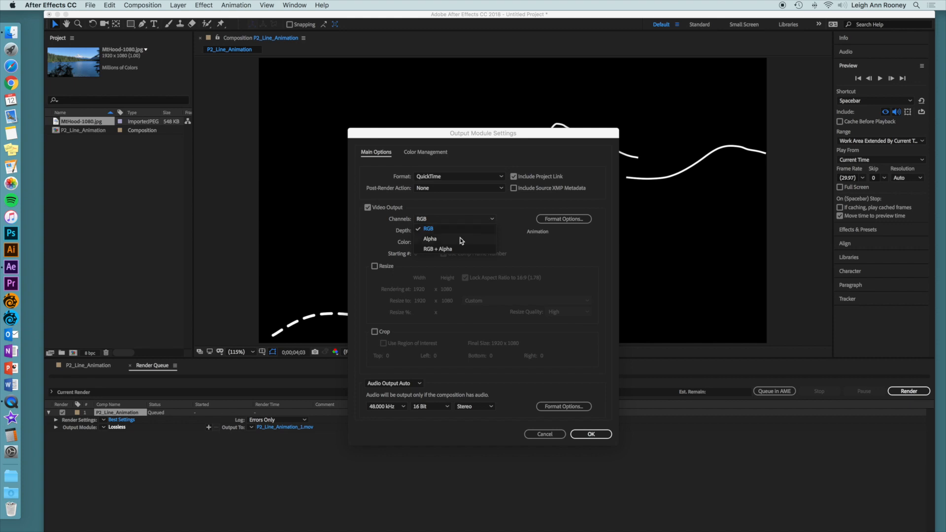
{"action": "left_click", "coordinate": [449, 249]}
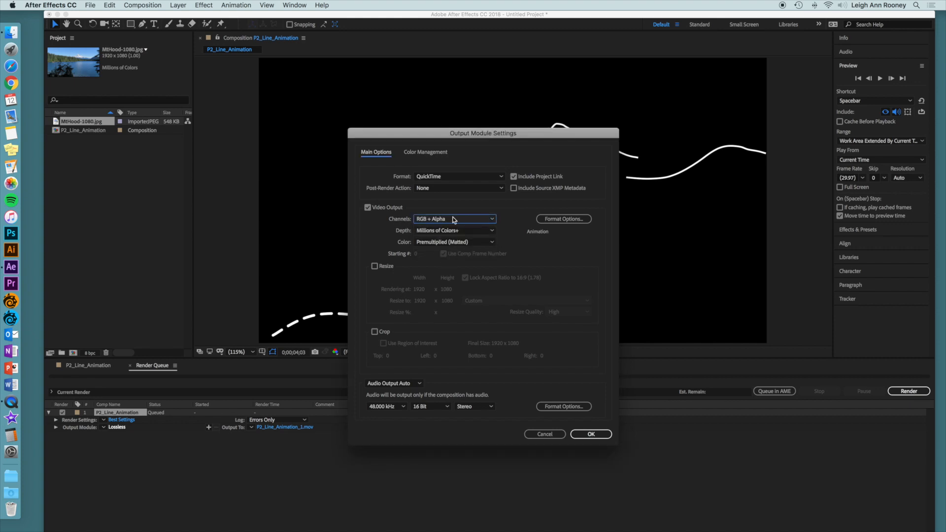
{"action": "left_click", "coordinate": [598, 434]}
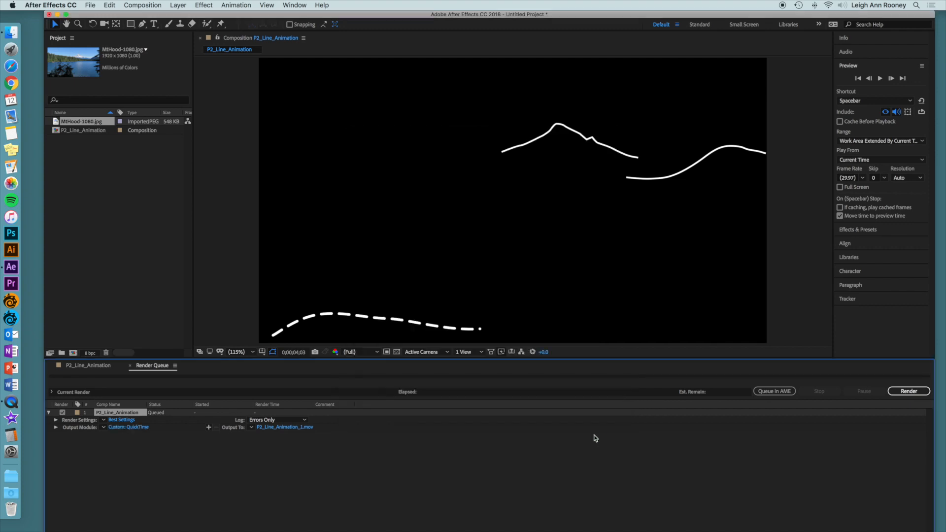
Set the render's output file to P2_Line_Animation_1.mov in the P2_Line_Animation folder
{"action": "left_click", "coordinate": [287, 428]}
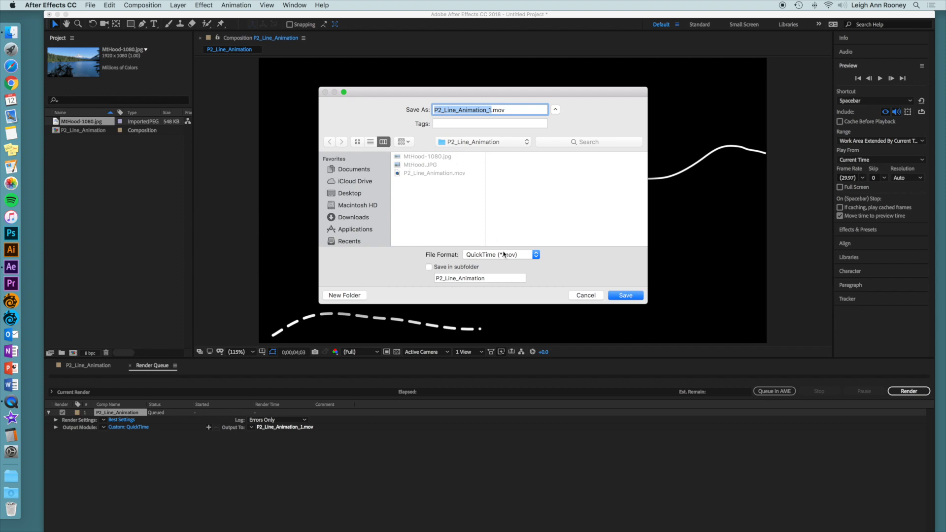
{"action": "left_click", "coordinate": [625, 295]}
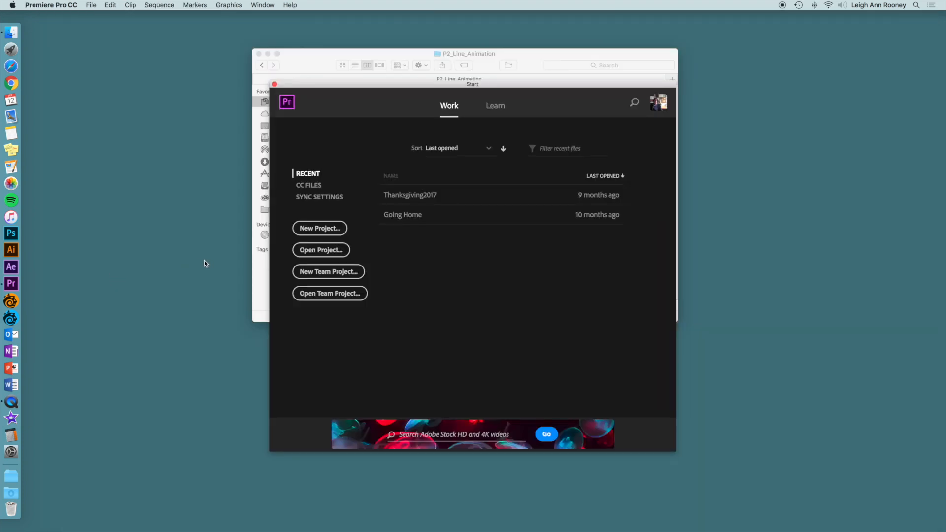
In Premiere Pro, create a new project named P2_Line_Animation, stored in the P2_Line_Animation folder
{"action": "left_click", "coordinate": [320, 228]}
{"action": "type", "text": "P2_Line_Animation"}
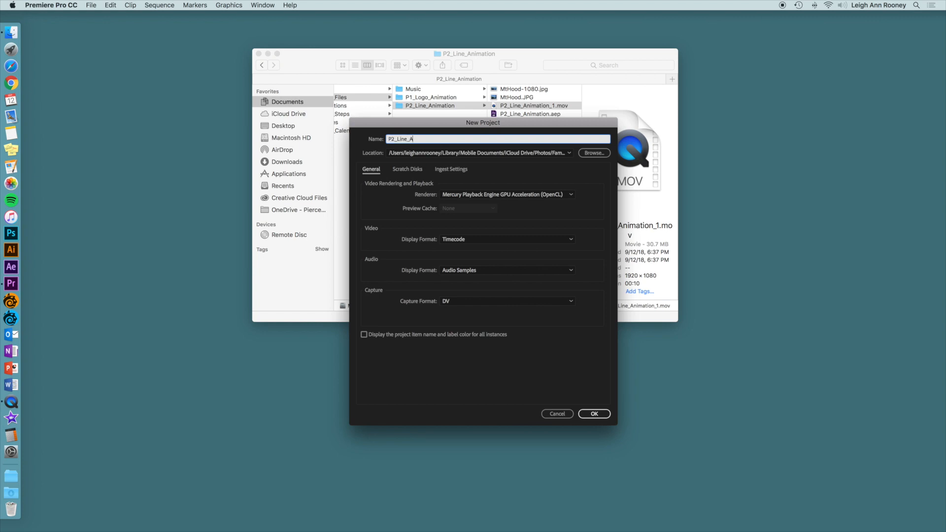
{"action": "left_click", "coordinate": [595, 154]}
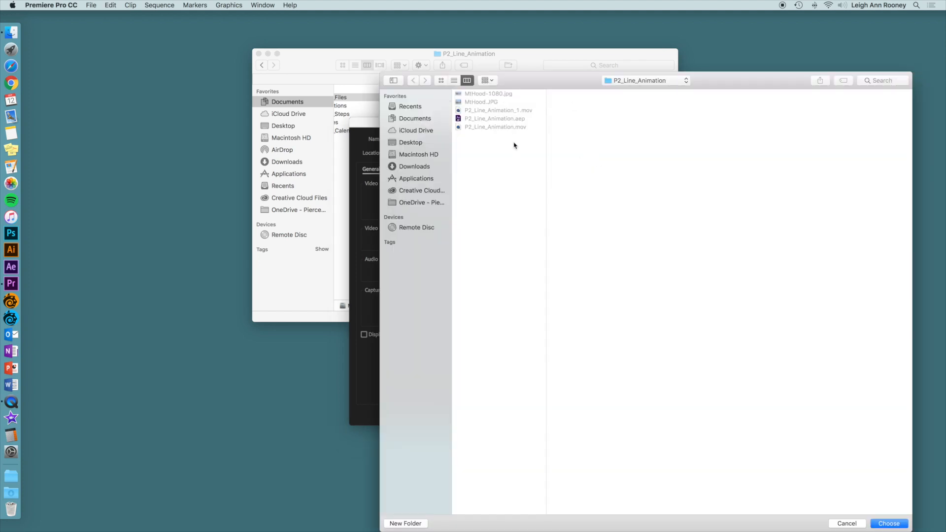
{"action": "left_click", "coordinate": [889, 524]}
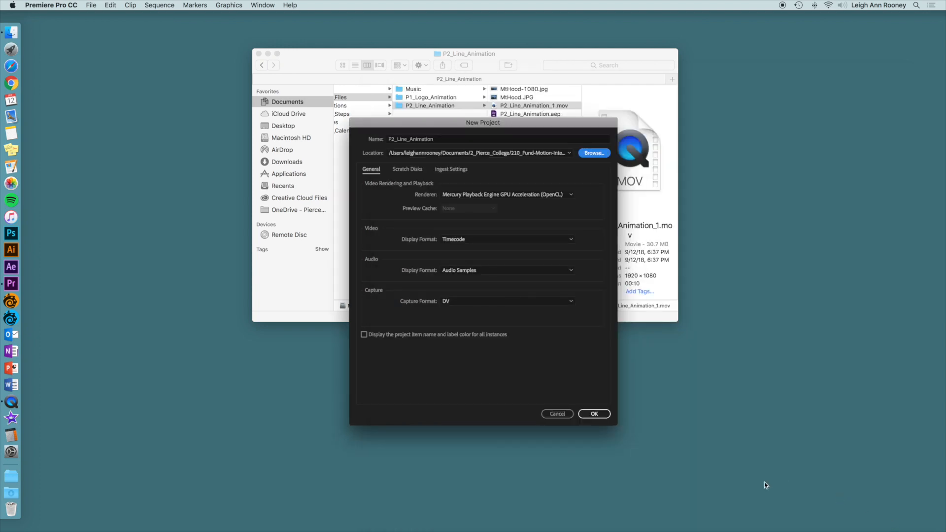
{"action": "left_click", "coordinate": [600, 415]}
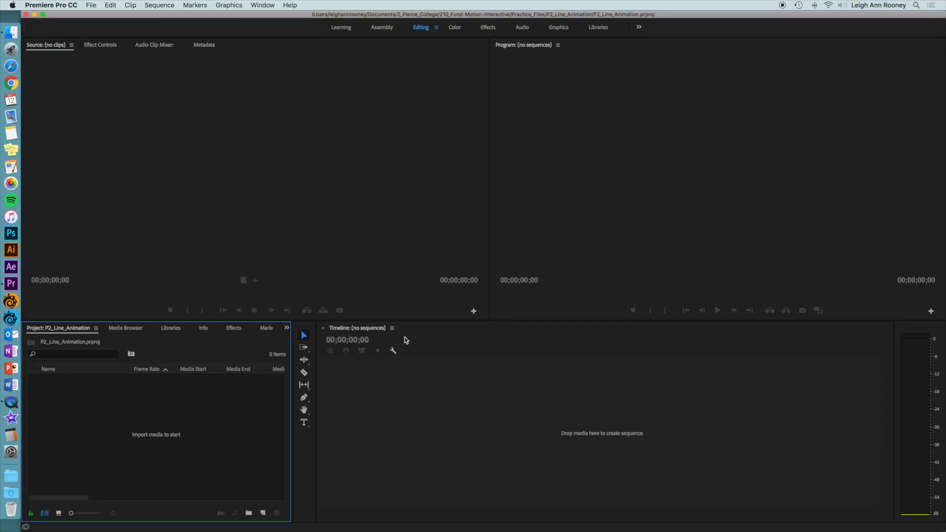
Import the rendered movie P2_Line_Animation.mov into the project
{"action": "left_click", "coordinate": [90, 5]}
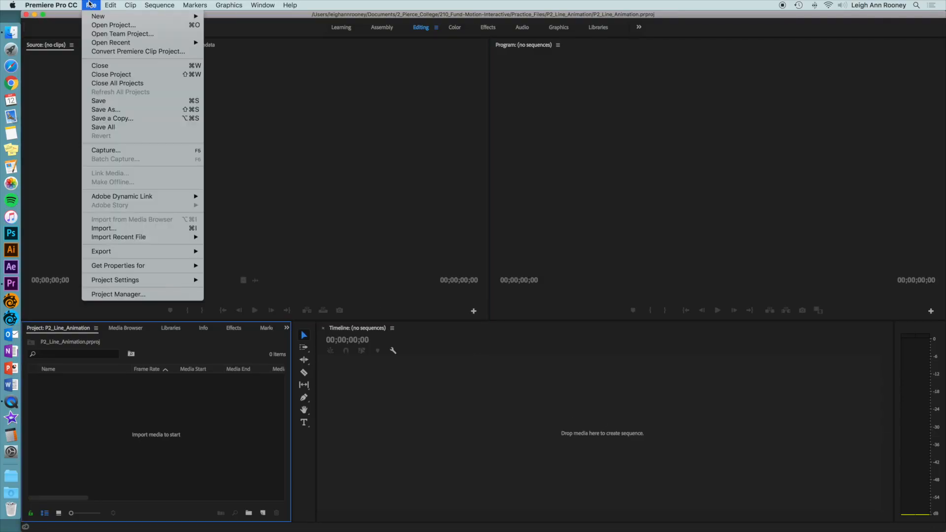
{"action": "left_click", "coordinate": [146, 229]}
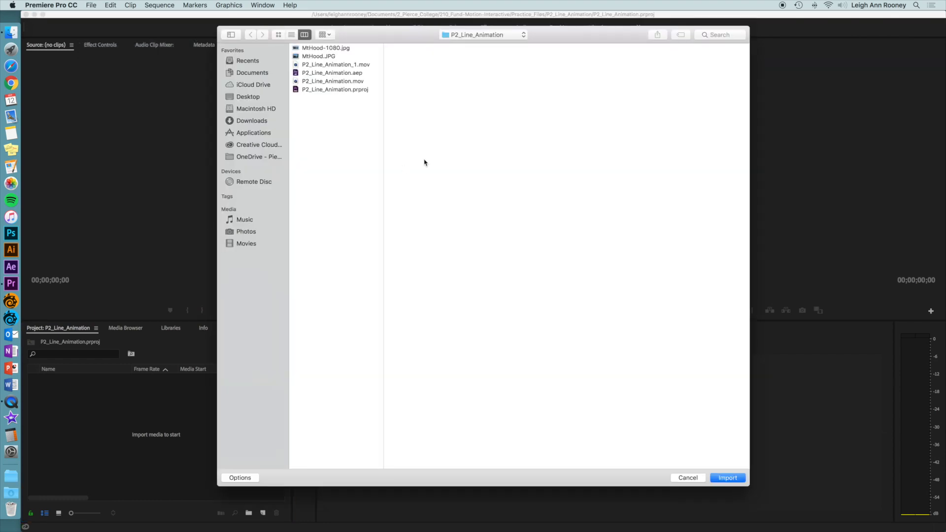
{"action": "left_click", "coordinate": [365, 82]}
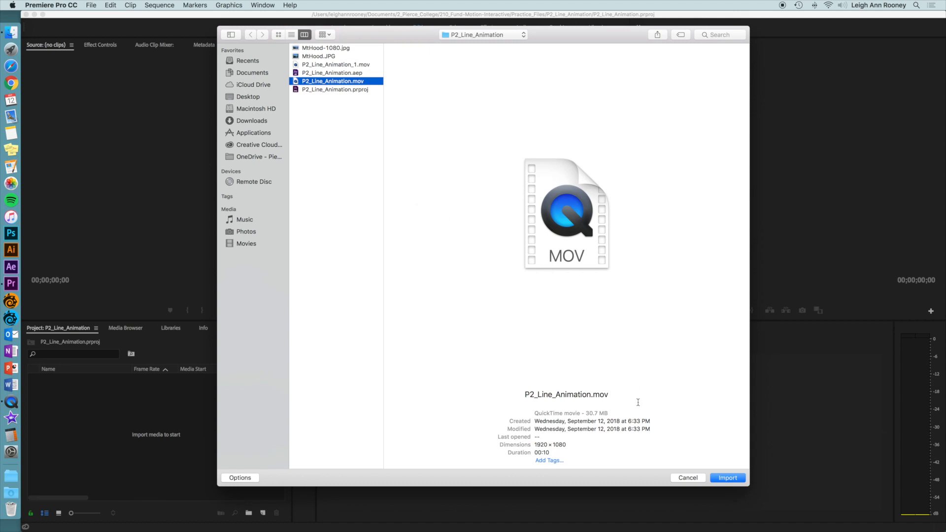
{"action": "left_click", "coordinate": [727, 478]}
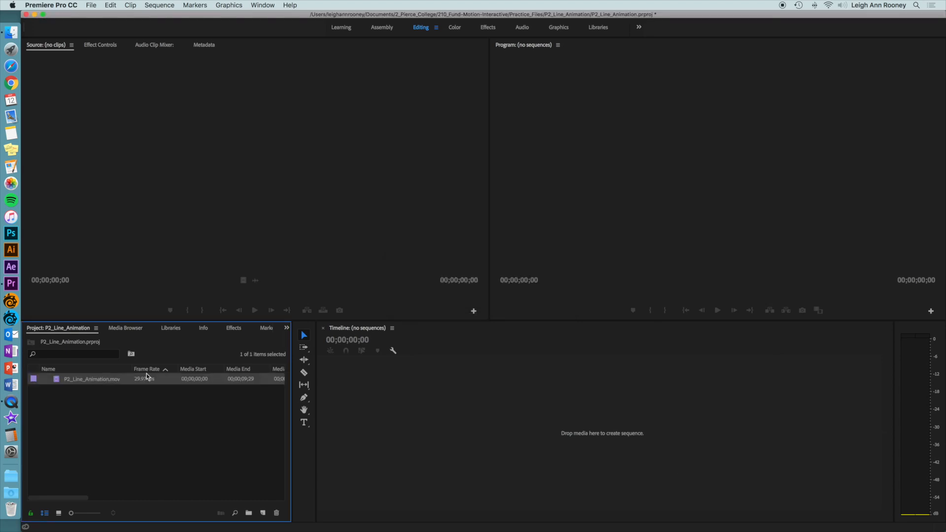
Create a sequence from P2_Line_Animation.mov and move its clip up to the Video 2 track
{"action": "left_click_drag", "start_coordinate": [55, 383], "coordinate": [416, 403]}
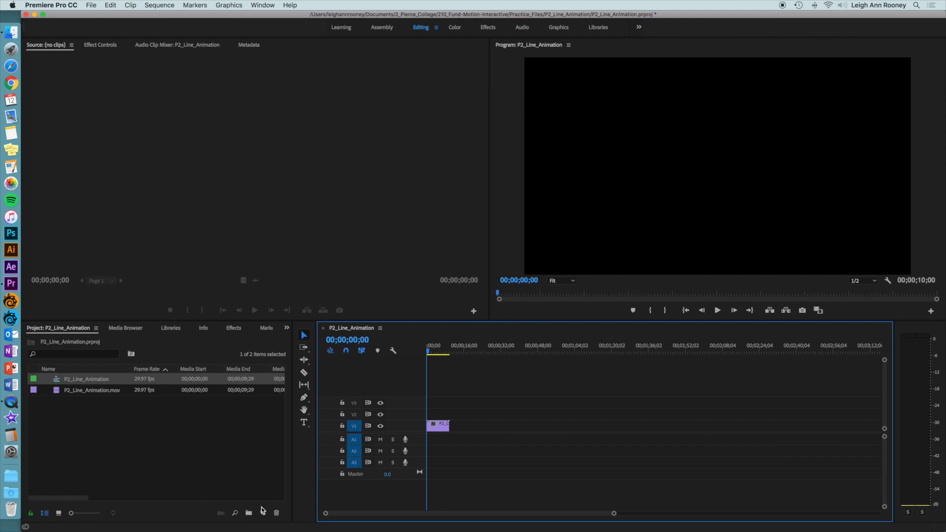
{"action": "key", "text": "super+equal"}
{"action": "key", "text": "super+equal"}
{"action": "key", "text": "super+equal"}
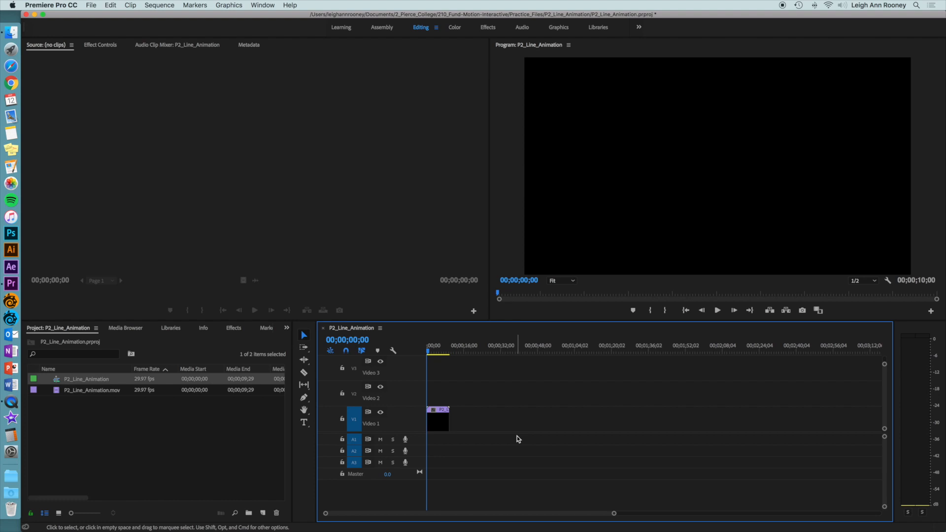
{"action": "key", "text": "equal"}
{"action": "key", "text": "equal"}
{"action": "key", "text": "equal"}
{"action": "key", "text": "equal"}
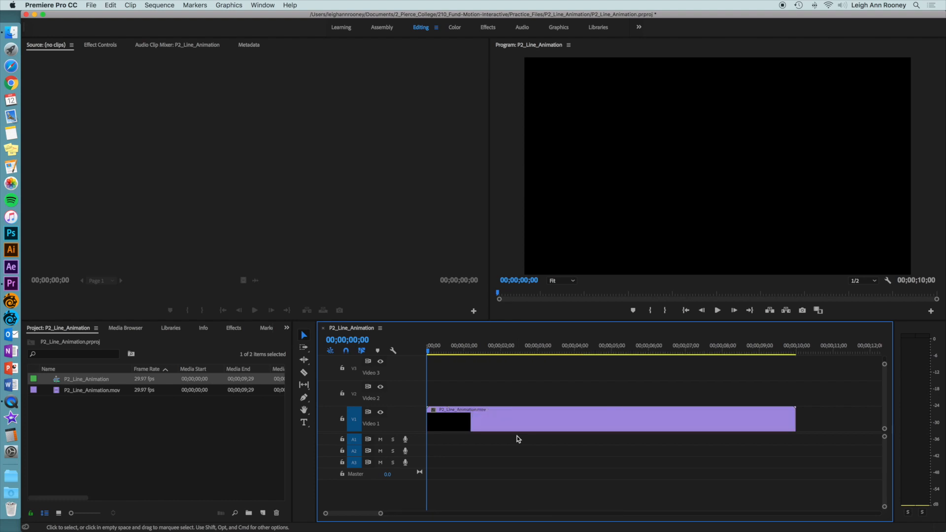
{"action": "key", "text": "minus"}
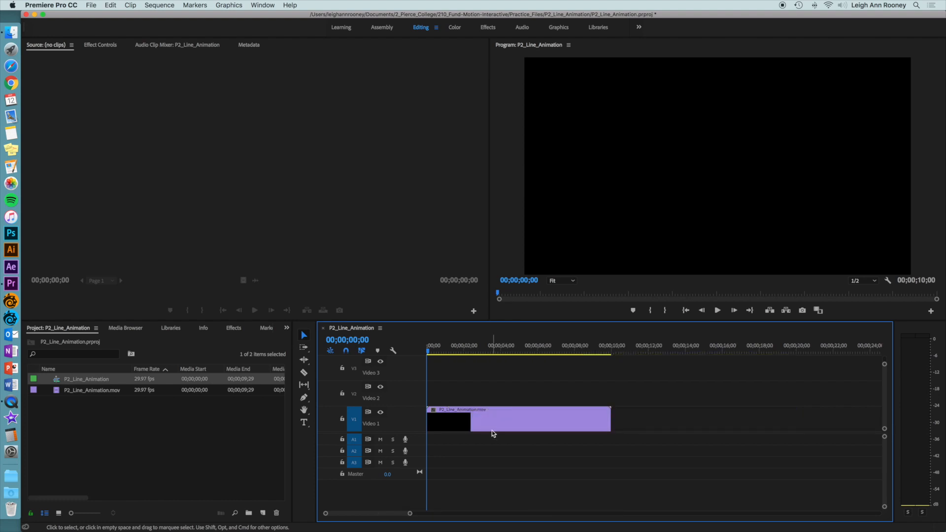
{"action": "left_click_drag", "start_coordinate": [470, 415], "coordinate": [471, 389]}
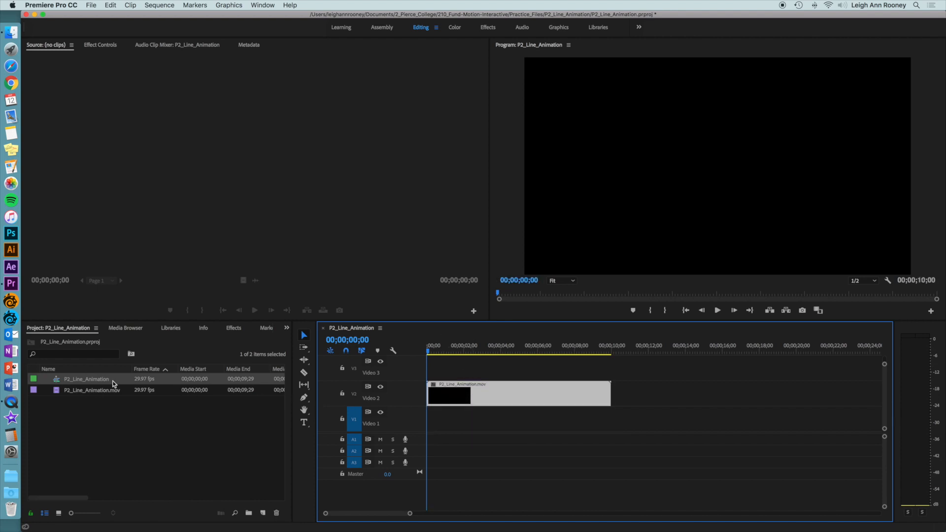
Import MtHood-1080.jpg and place it on the Video 1 track at the start of the sequence, beneath the animation clip
{"action": "left_click", "coordinate": [90, 5]}
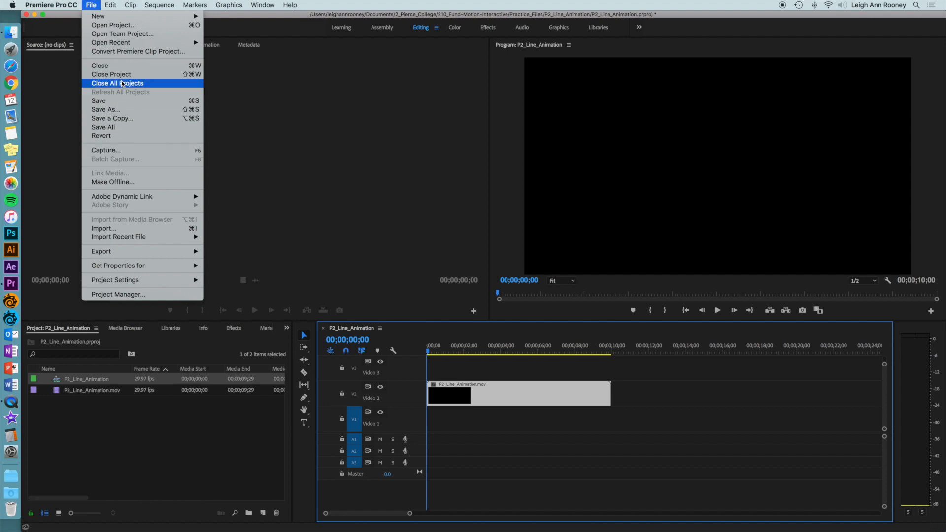
{"action": "left_click", "coordinate": [132, 228]}
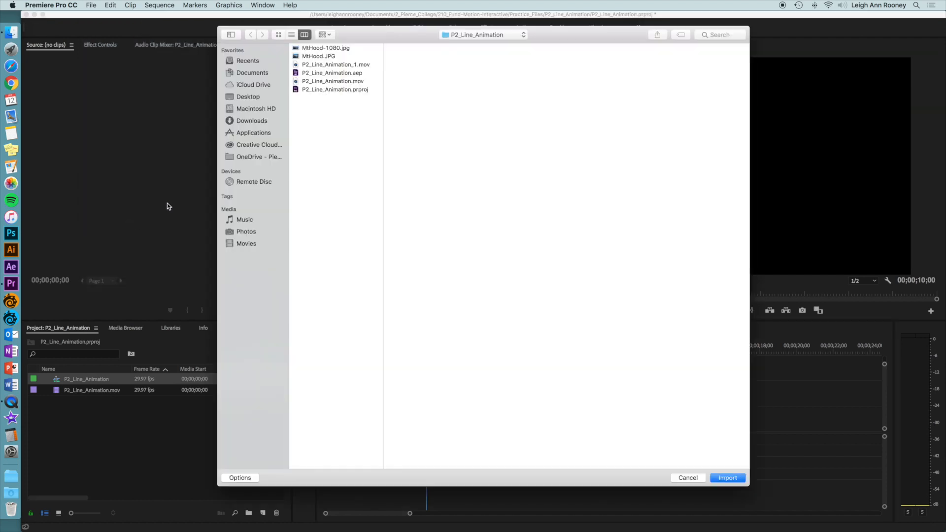
{"action": "left_click", "coordinate": [363, 49]}
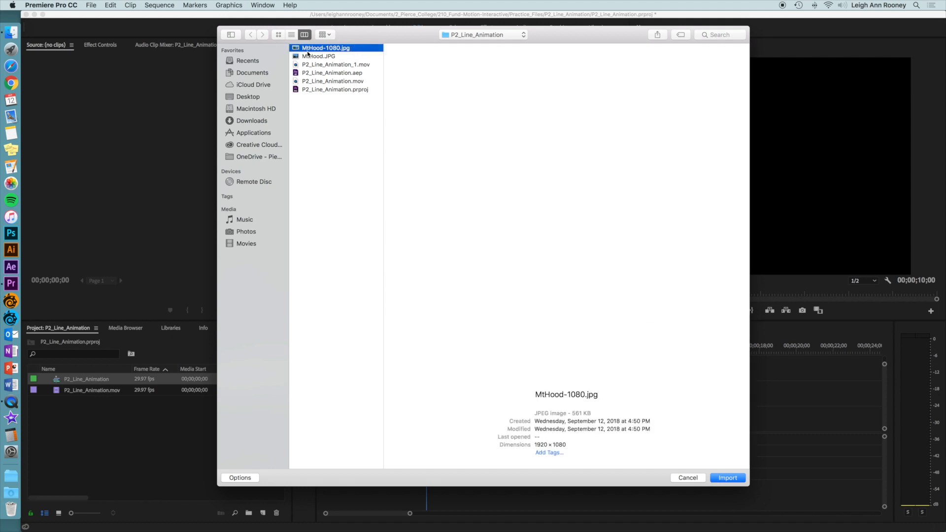
{"action": "left_click", "coordinate": [723, 479]}
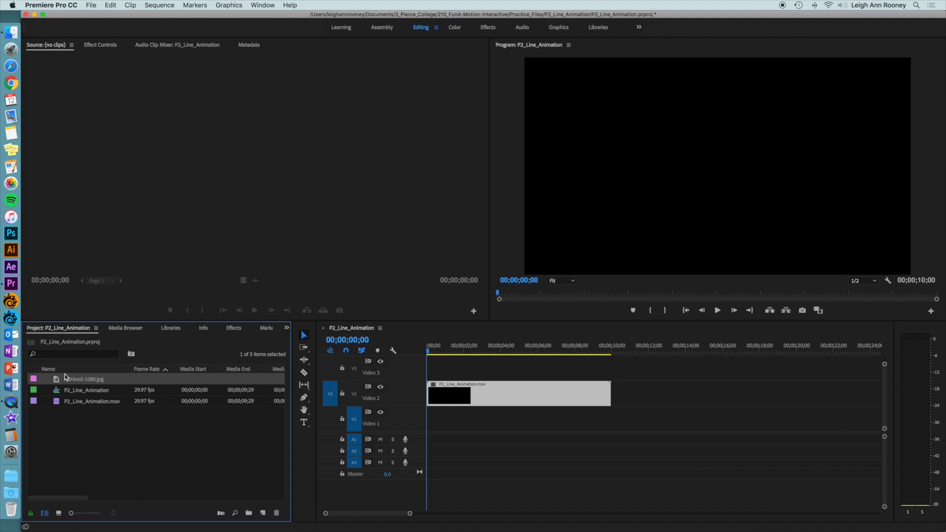
{"action": "left_click_drag", "start_coordinate": [68, 380], "coordinate": [430, 422]}
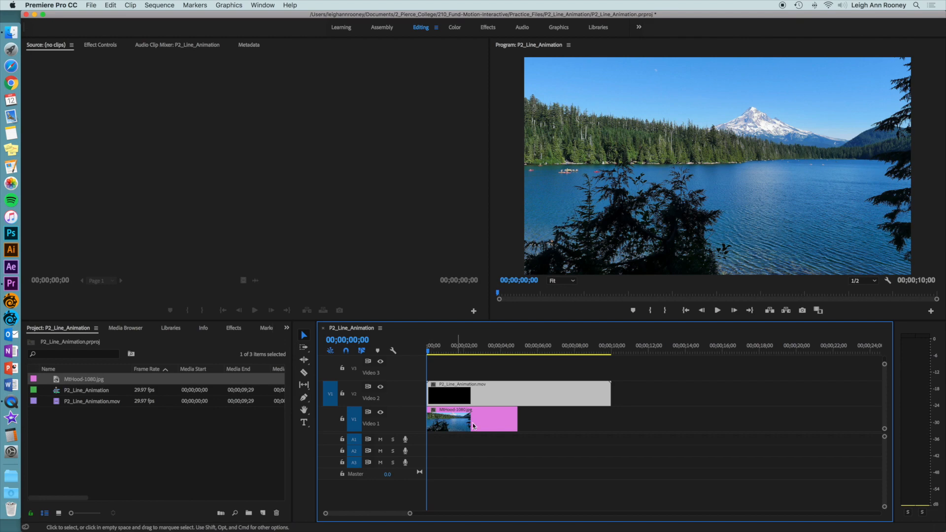
Extend the MtHood-1080.jpg clip to the end of the animation clip, trim its start to about 00;00;02;07, and preview the sequence
{"action": "left_click_drag", "start_coordinate": [515, 422], "coordinate": [610, 422]}
{"action": "left_click_drag", "start_coordinate": [428, 419], "coordinate": [467, 419]}
{"action": "left_click_drag", "start_coordinate": [428, 351], "coordinate": [476, 358]}
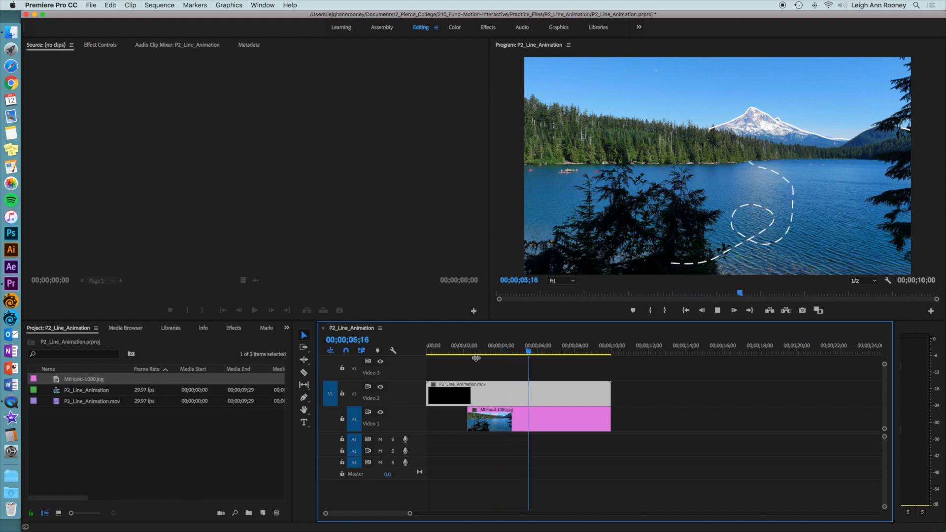
{"action": "key", "text": "space"}
Set a 0 % opacity keyframe at the start of the MtHood-1080.jpg clip, at 00;00;02;07
{"action": "left_click_drag", "start_coordinate": [564, 350], "coordinate": [482, 349]}
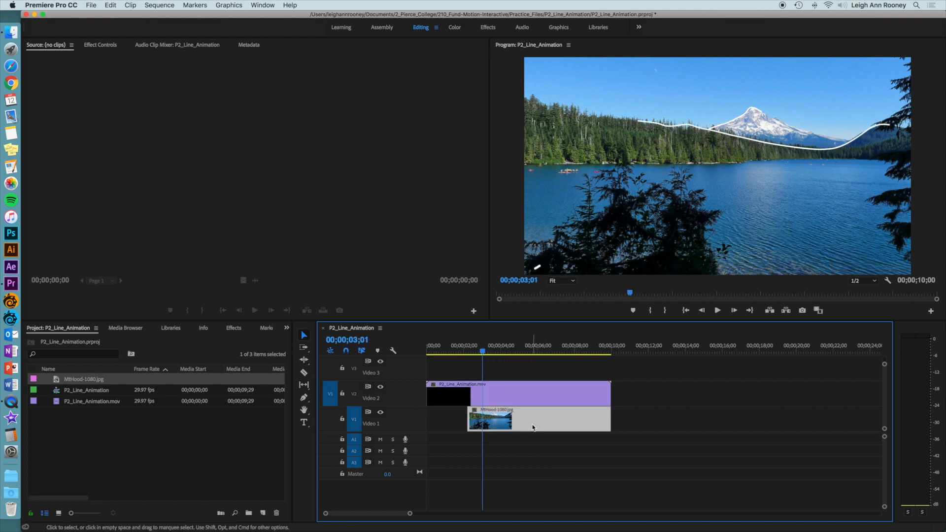
{"action": "left_click", "coordinate": [105, 45]}
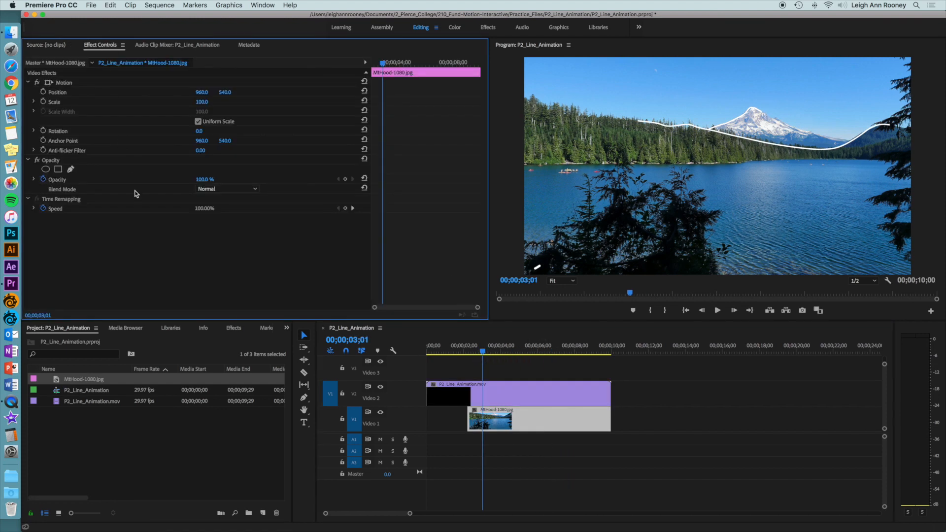
{"action": "left_click", "coordinate": [34, 180]}
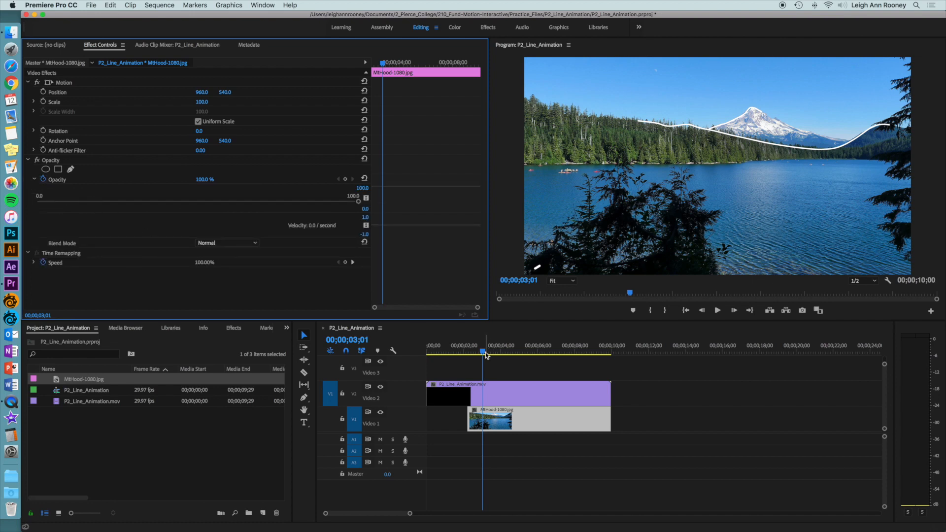
{"action": "left_click_drag", "start_coordinate": [481, 352], "coordinate": [468, 352]}
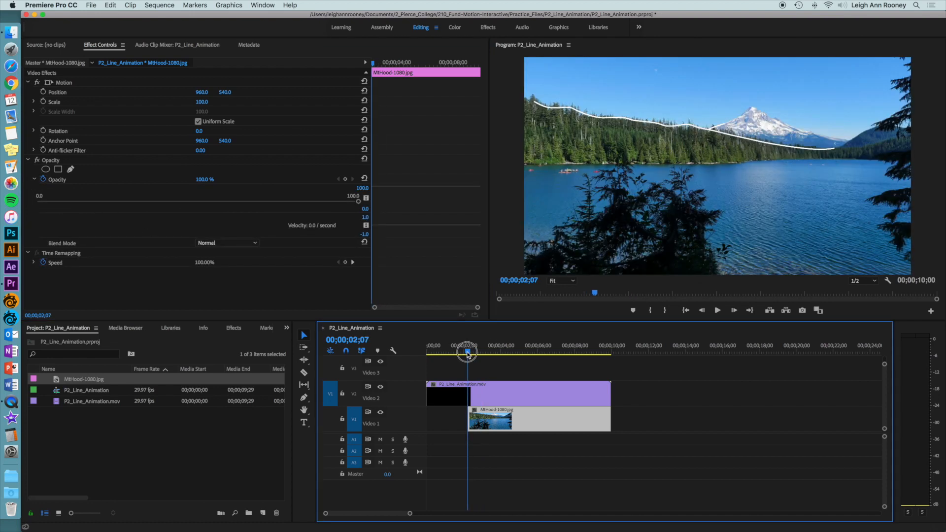
{"action": "left_click", "coordinate": [207, 179]}
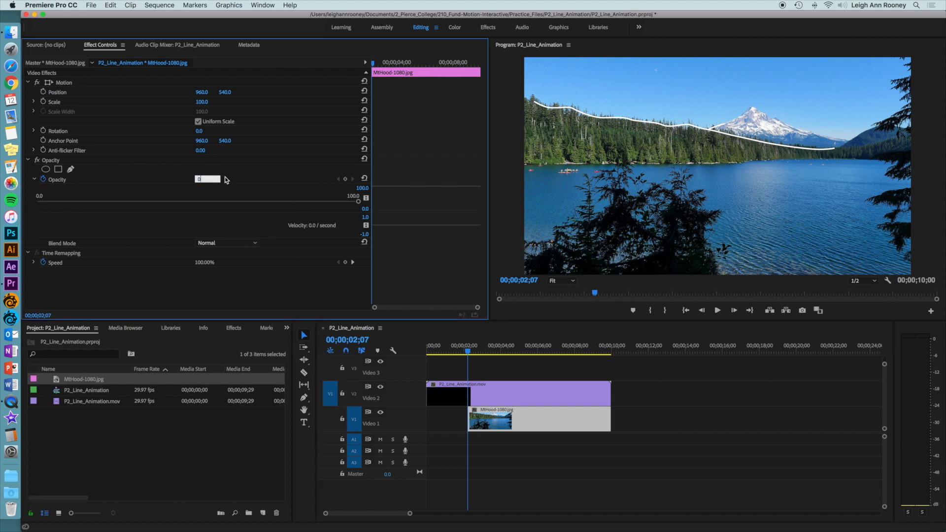
{"action": "key", "text": "Return"}
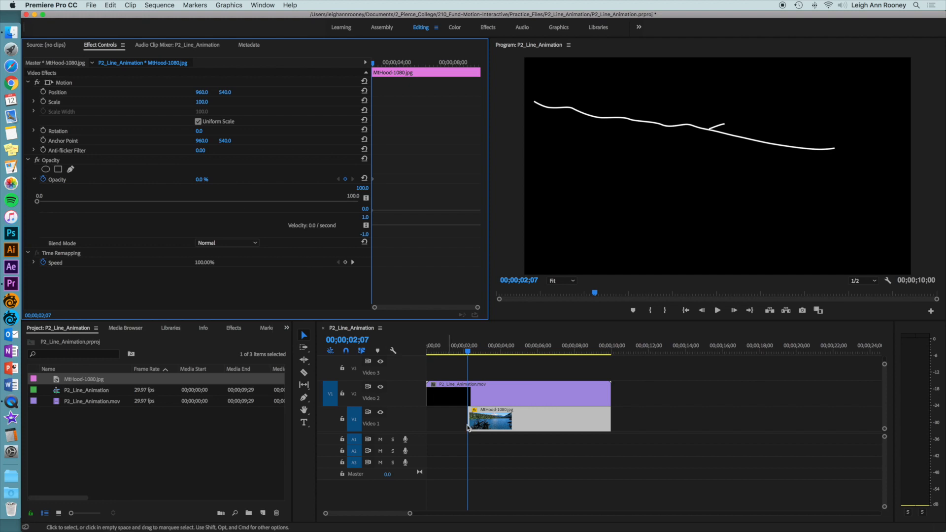
Add a second opacity keyframe to the photo clip at 00;00;04;12 and raise it to 76.8 %
{"action": "left_click_drag", "start_coordinate": [468, 351], "coordinate": [507, 354]}
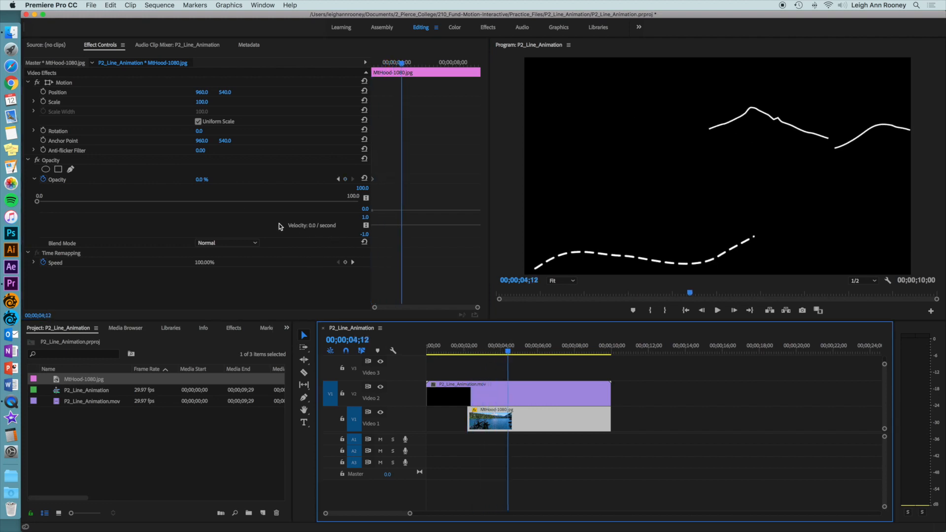
{"action": "left_click", "coordinate": [346, 179]}
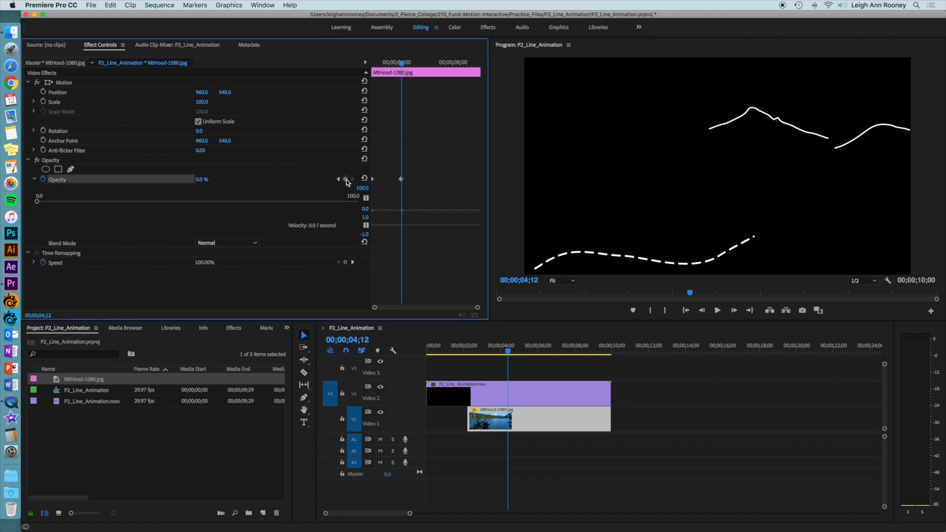
{"action": "left_click_drag", "start_coordinate": [205, 183], "coordinate": [299, 193]}
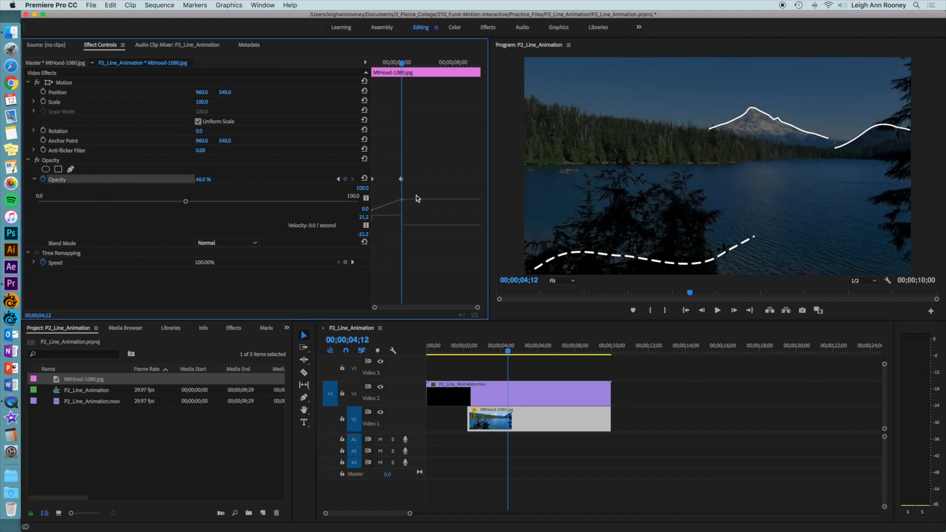
{"action": "left_click_drag", "start_coordinate": [403, 202], "coordinate": [389, 193]}
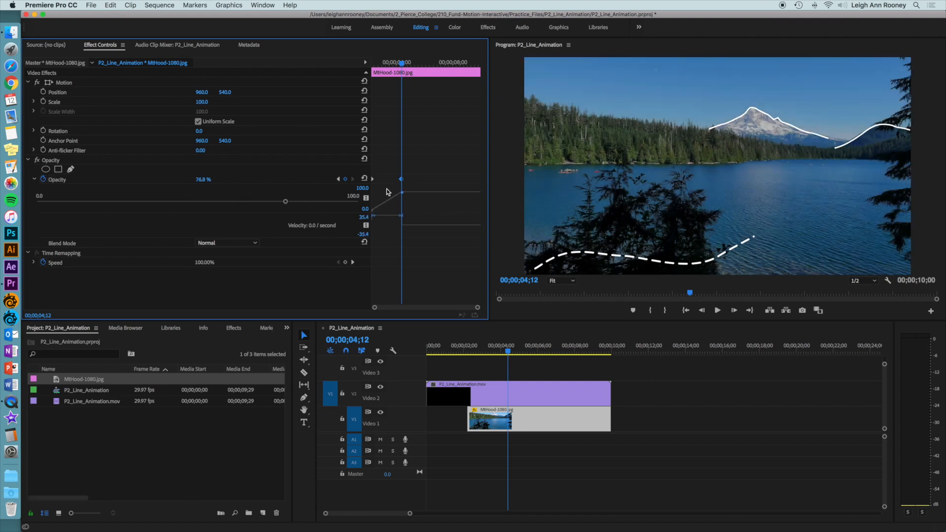
Move the second opacity keyframe to just before 00;00;06;13 at 84.5 %, ease its curve, and preview the fade from the sequence start
{"action": "left_click_drag", "start_coordinate": [502, 355], "coordinate": [545, 352]}
{"action": "left_click_drag", "start_coordinate": [403, 192], "coordinate": [425, 182]}
{"action": "left_click", "coordinate": [425, 214]}
{"action": "left_click", "coordinate": [425, 216]}
{"action": "left_click_drag", "start_coordinate": [422, 216], "coordinate": [407, 225]}
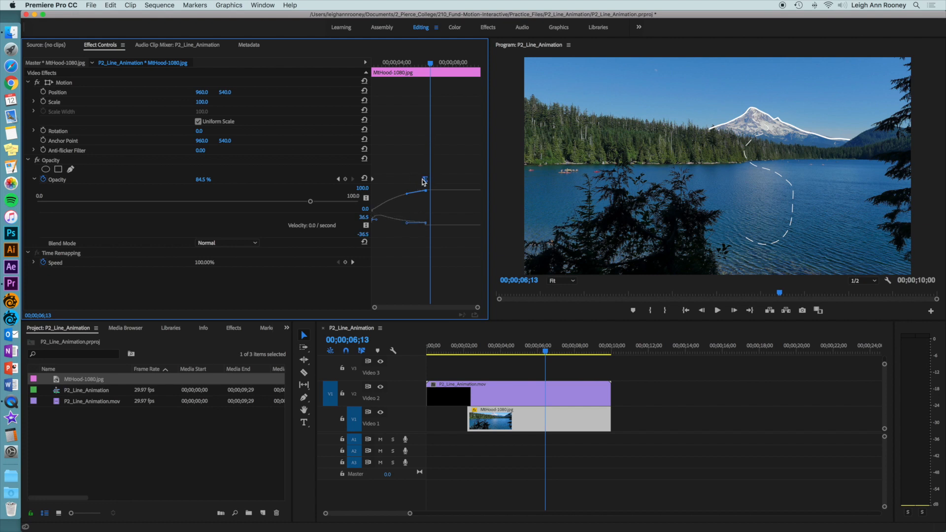
{"action": "left_click_drag", "start_coordinate": [545, 348], "coordinate": [427, 351]}
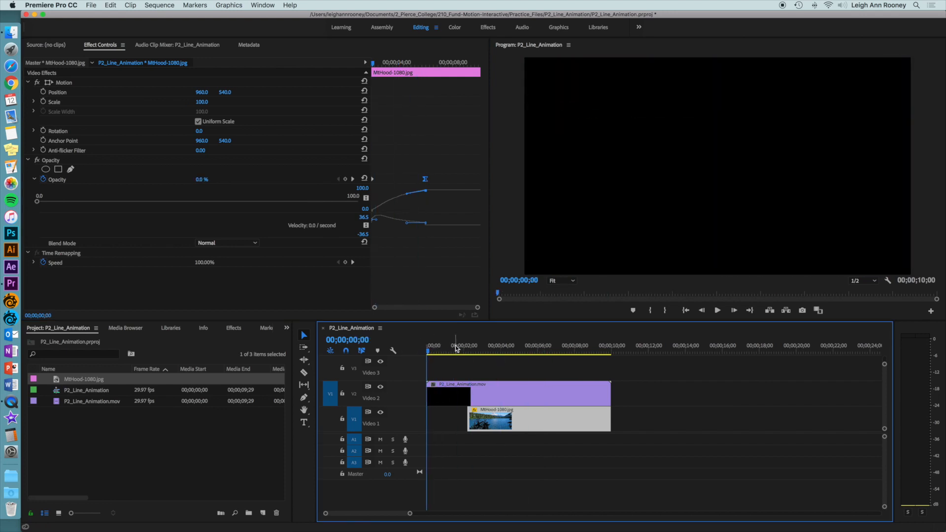
{"action": "key", "text": "space"}
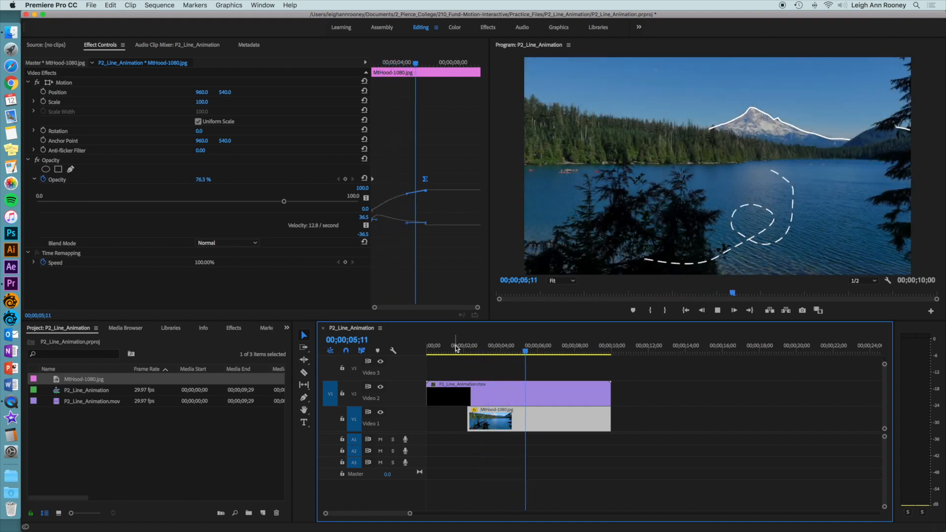
{"action": "key", "text": "space"}
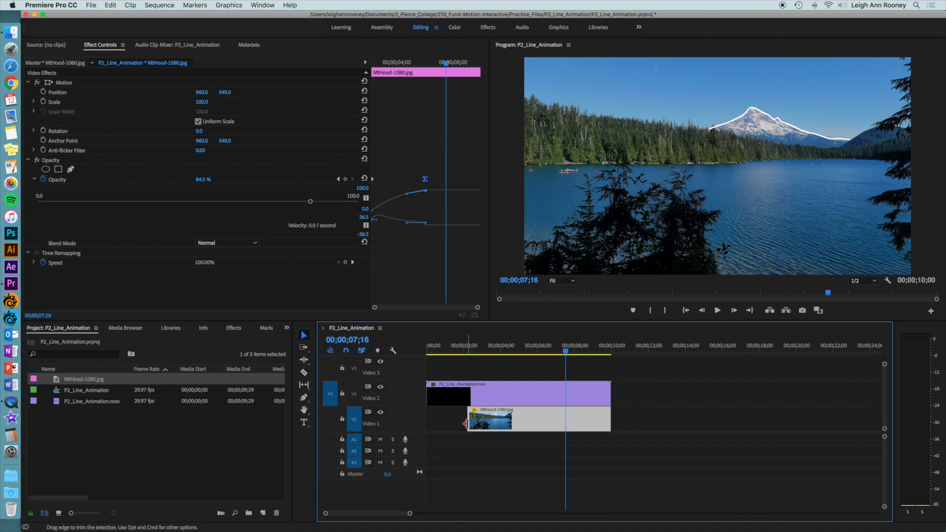
Trim the start of the photo clip to a little past 00;00;04;00 and preview the sequence from the beginning
{"action": "left_click_drag", "start_coordinate": [469, 422], "coordinate": [506, 423]}
{"action": "left_click", "coordinate": [427, 345]}
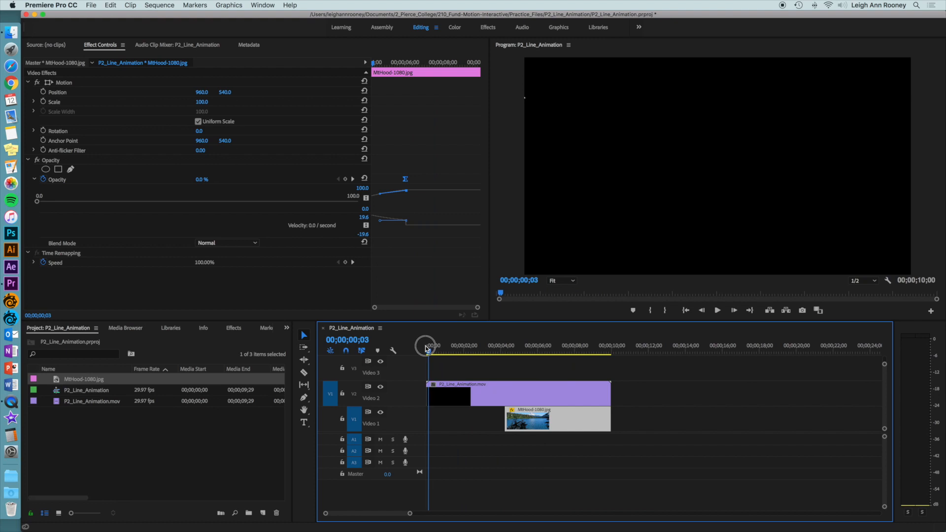
{"action": "key", "text": "space"}
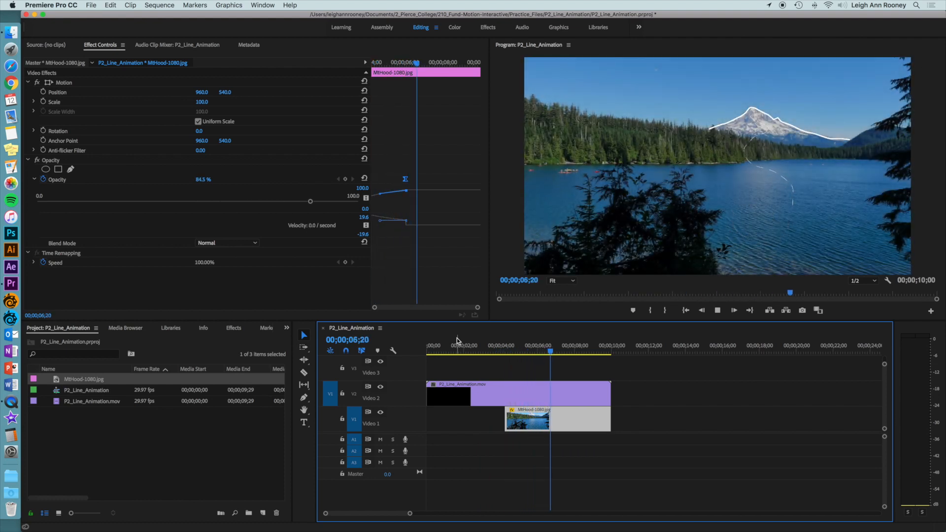
{"action": "key", "text": "space"}
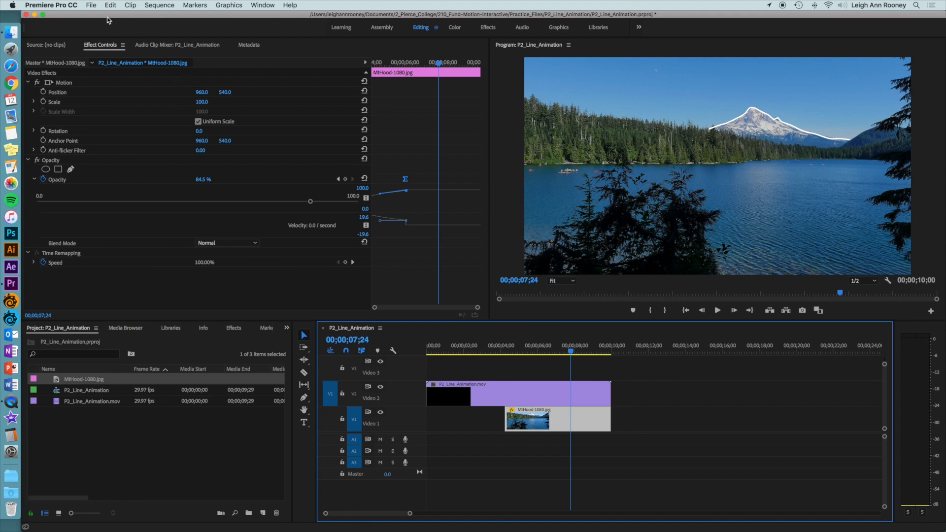
Import the music file LAZY_SALON_-_10_-_Sweet_Dipper.mp3 from the Music folder in Practice_Files
{"action": "left_click", "coordinate": [91, 5]}
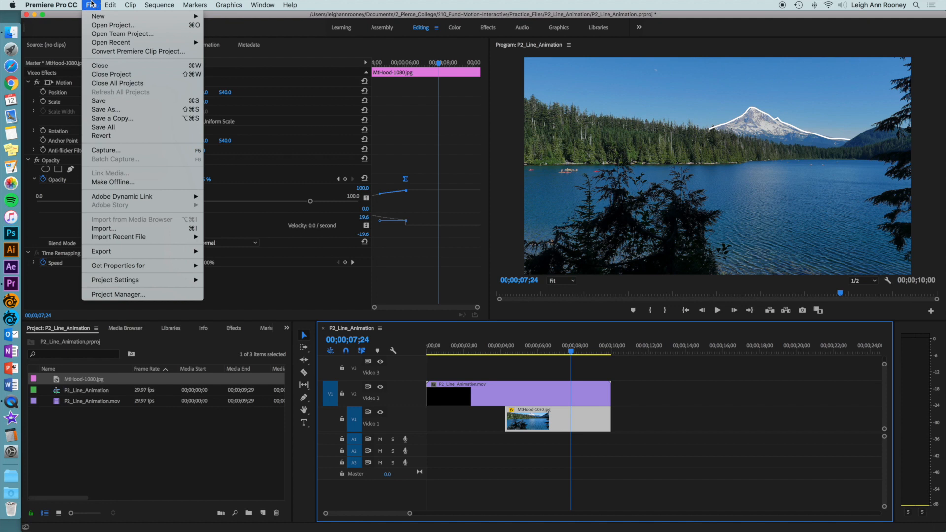
{"action": "left_click", "coordinate": [150, 229]}
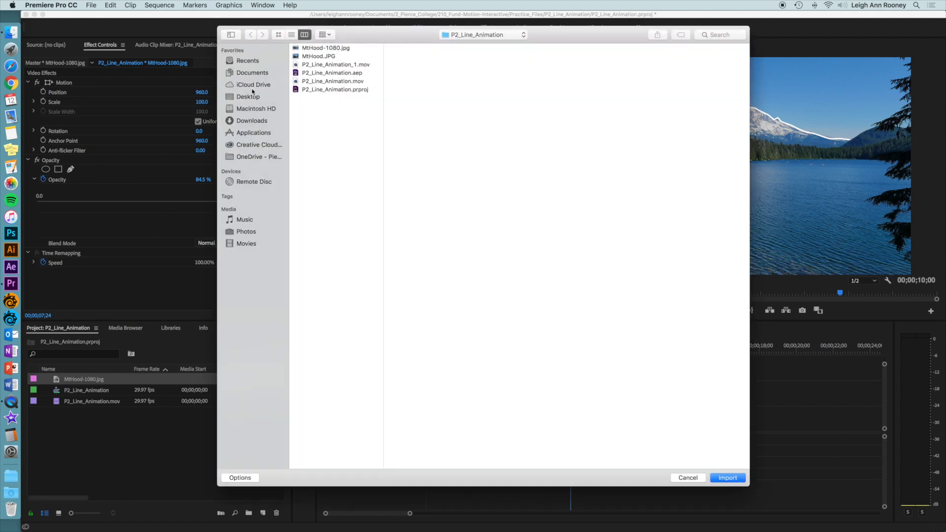
{"action": "left_click", "coordinate": [253, 71]}
{"action": "left_click", "coordinate": [359, 56]}
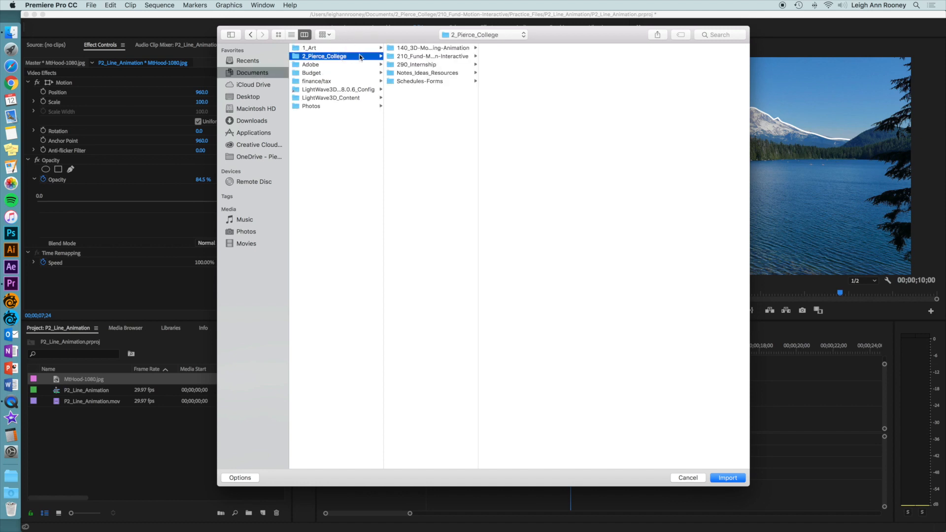
{"action": "left_click", "coordinate": [437, 56]}
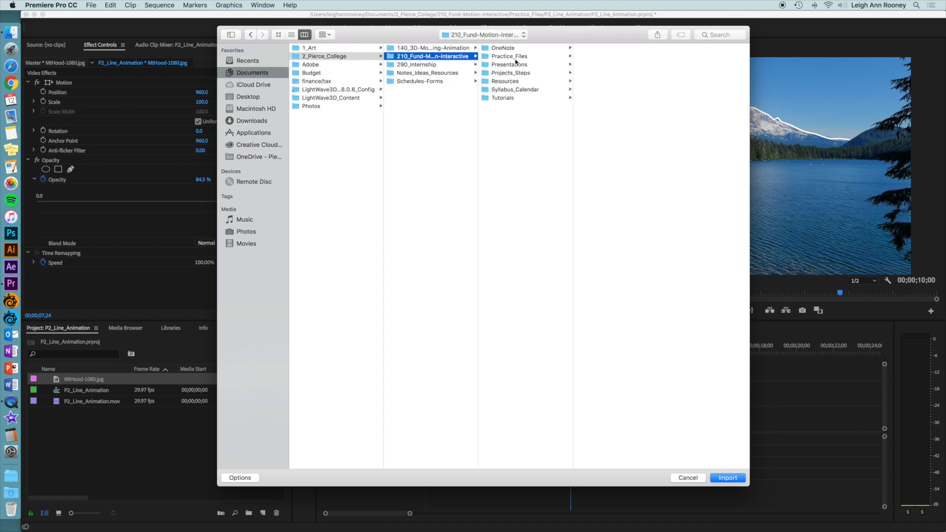
{"action": "left_click", "coordinate": [516, 58]}
{"action": "left_click", "coordinate": [611, 49]}
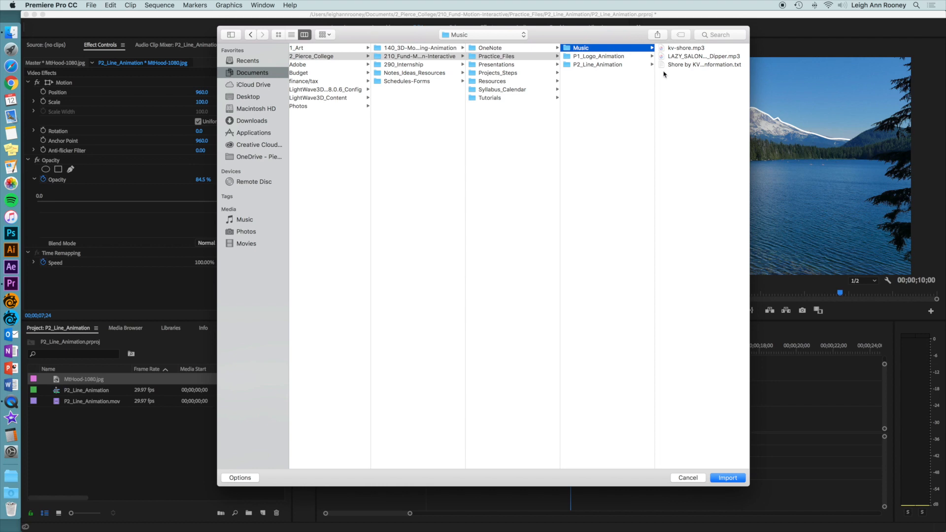
{"action": "left_click", "coordinate": [706, 58]}
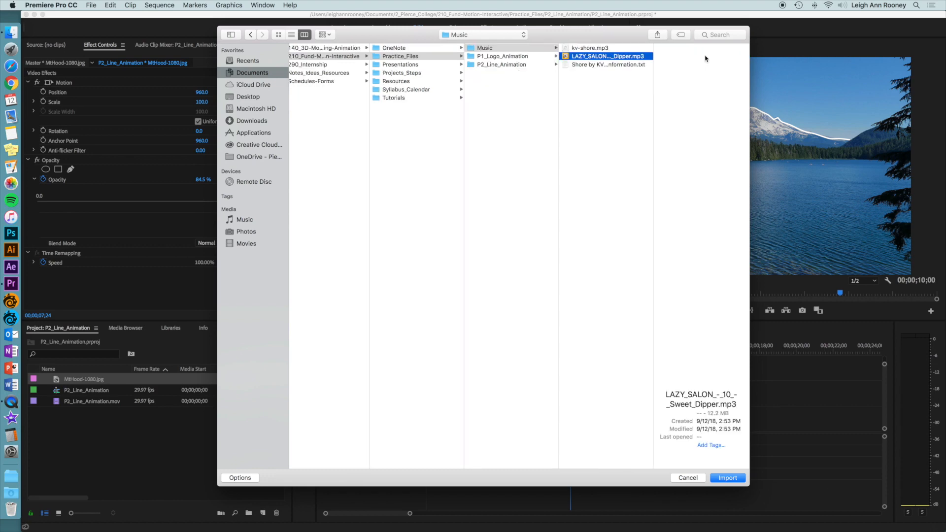
{"action": "left_click", "coordinate": [729, 479]}
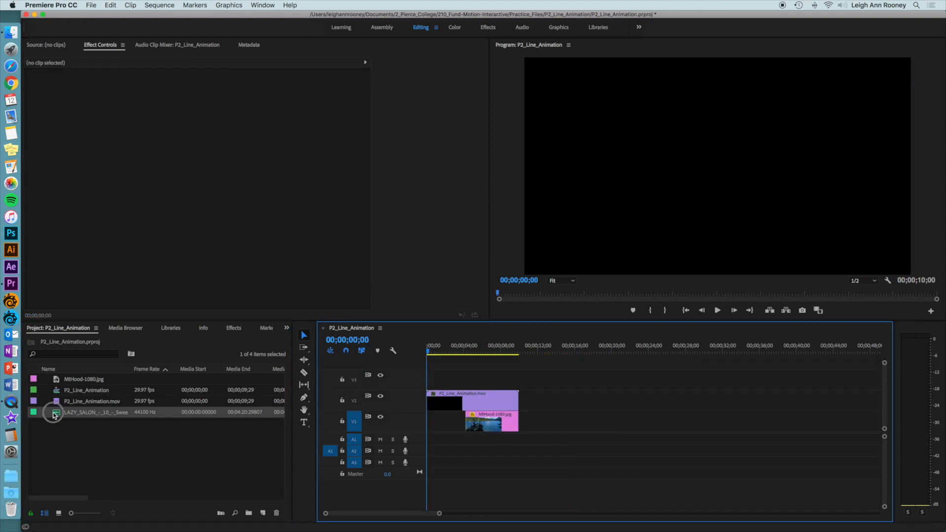
Place the Sweet_Dipper music on the Audio 1 track at the start of the sequence and raise the system volume
{"action": "left_click", "coordinate": [54, 413]}
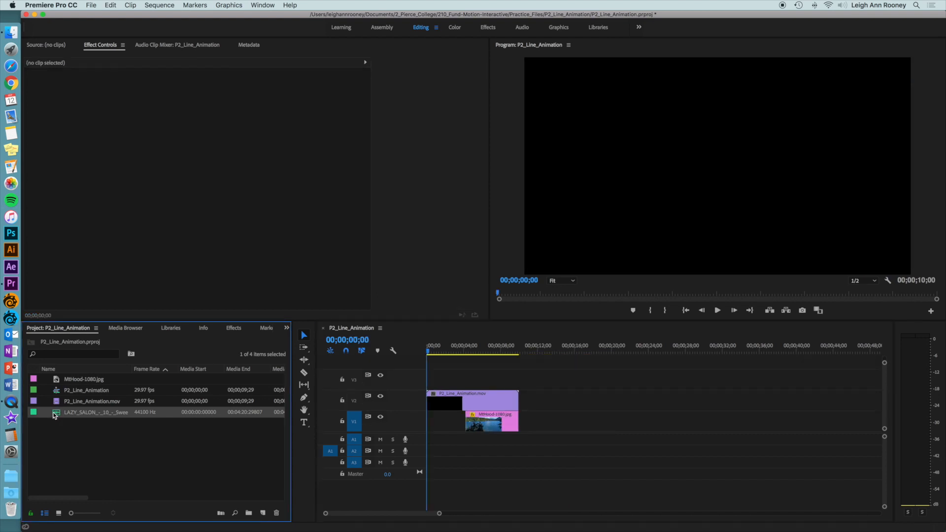
{"action": "left_click_drag", "start_coordinate": [55, 418], "coordinate": [429, 440]}
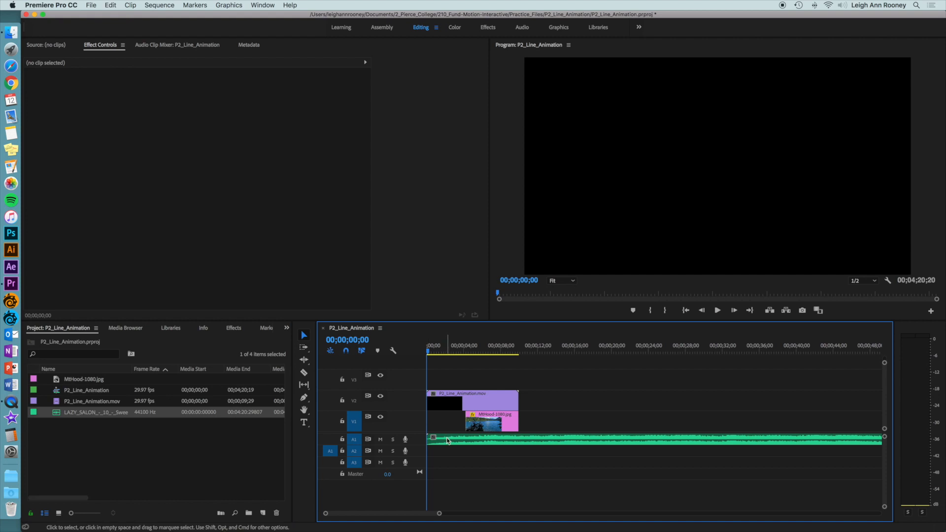
{"action": "key", "text": "XF86AudioRaiseVolume"}
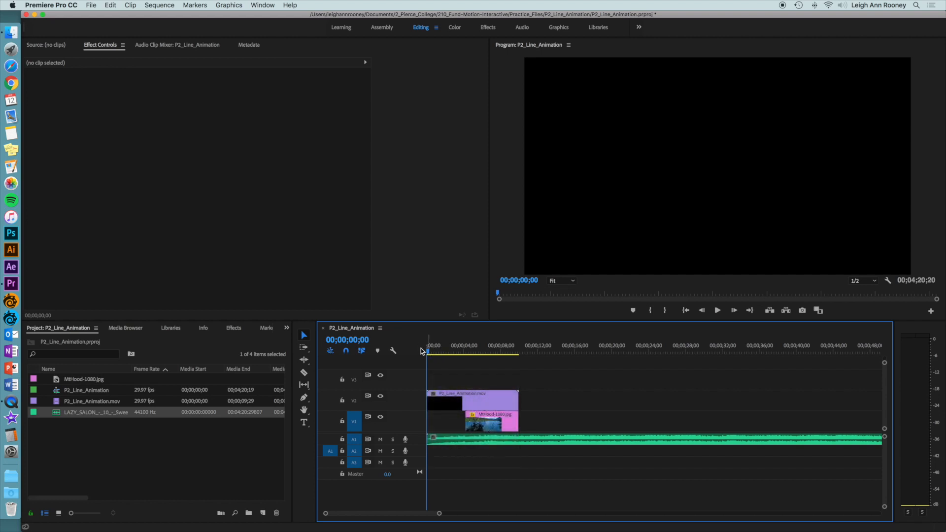
Set the volume level of the music clip to -1.8 dB at the start of the sequence
{"action": "left_click", "coordinate": [445, 438]}
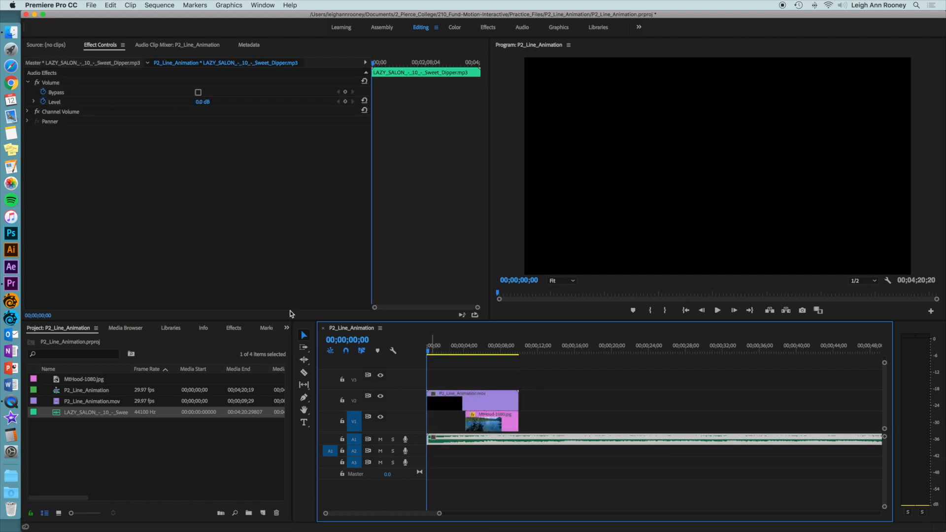
{"action": "left_click", "coordinate": [34, 102]}
{"action": "left_click_drag", "start_coordinate": [296, 124], "coordinate": [272, 124]}
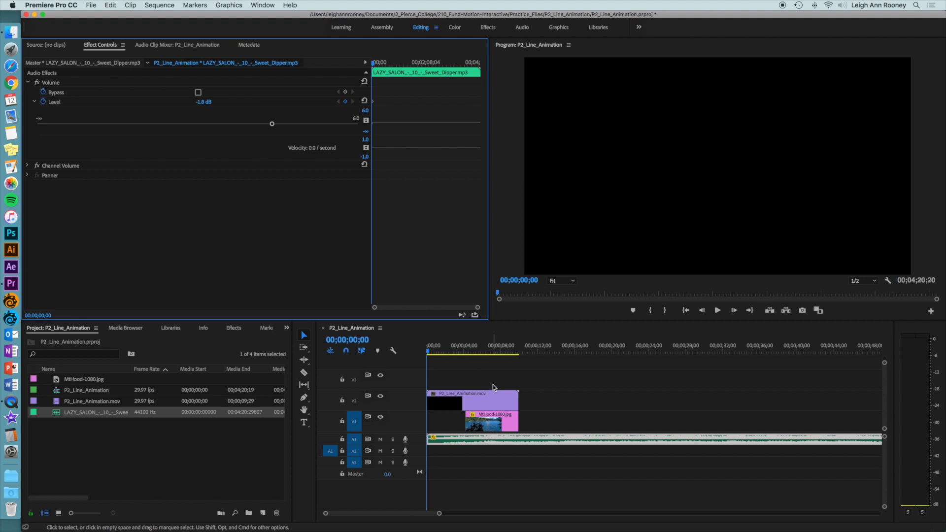
Add a volume level keyframe to the music clip at 00;00;01;03 and remove the one at 00;00;00;00
{"action": "left_click", "coordinate": [435, 351]}
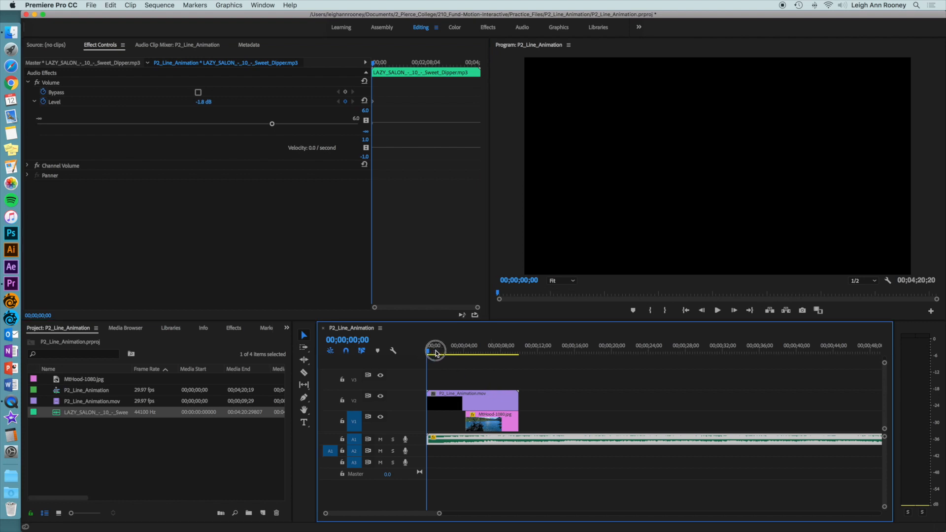
{"action": "key", "text": "space"}
{"action": "left_click_drag", "start_coordinate": [435, 354], "coordinate": [438, 355]}
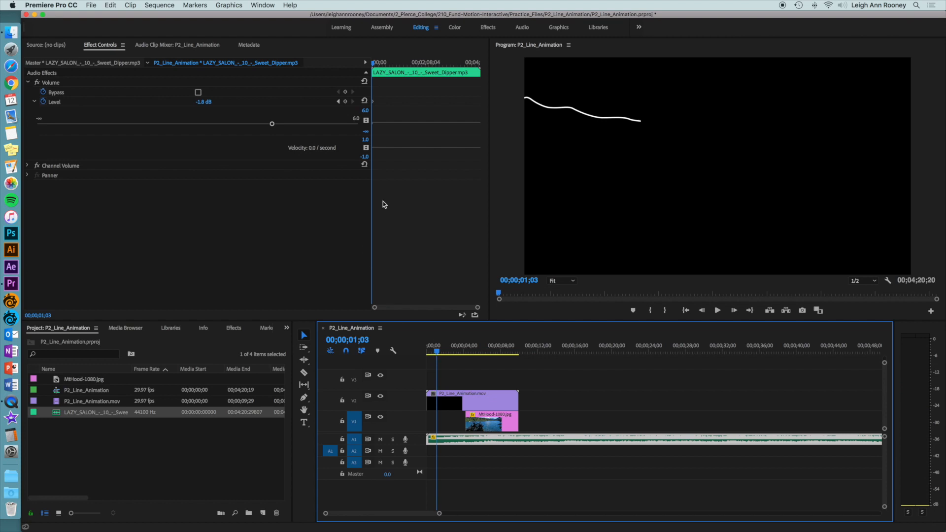
{"action": "left_click", "coordinate": [345, 102]}
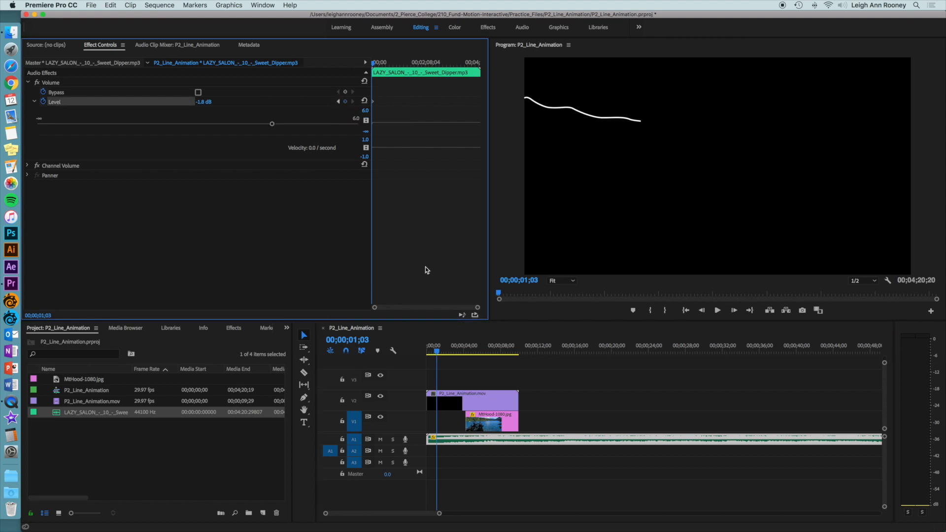
{"action": "left_click_drag", "start_coordinate": [438, 355], "coordinate": [426, 352]}
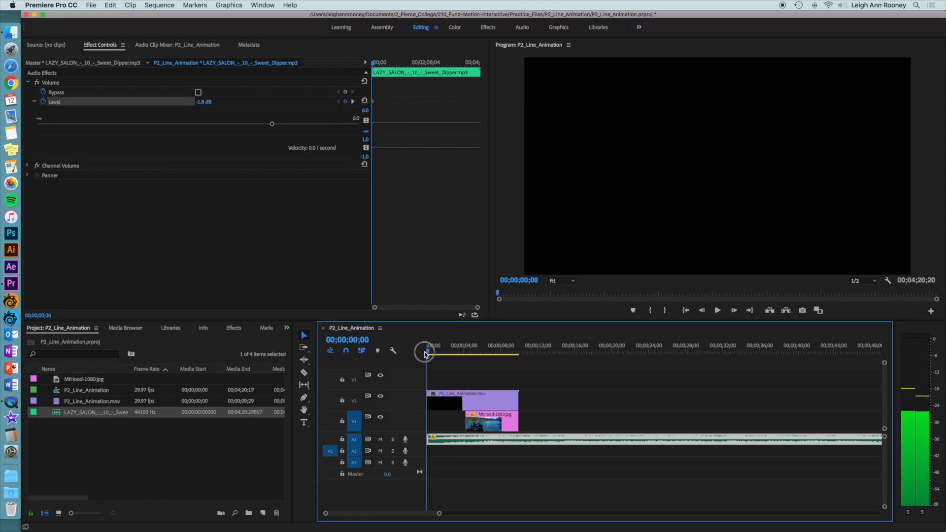
{"action": "left_click", "coordinate": [345, 102]}
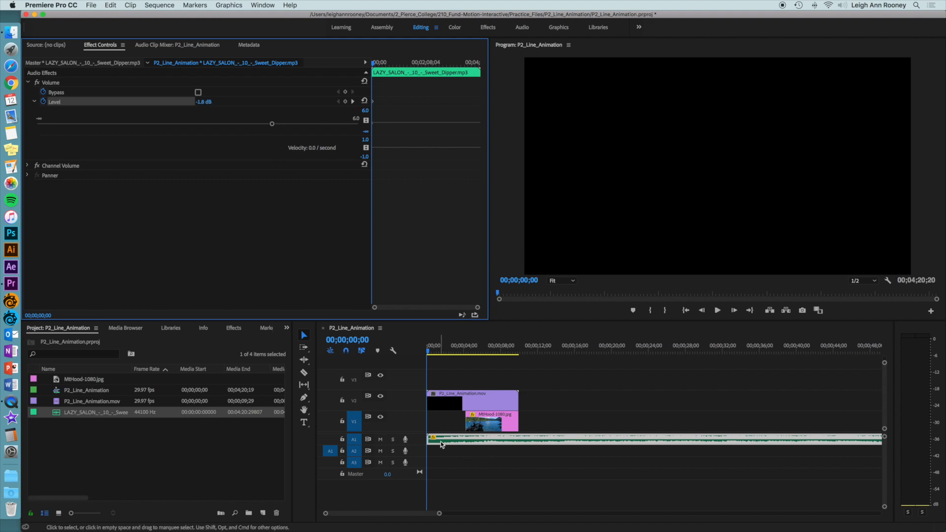
Enlarge the Audio 1 track and add a volume keyframe at 00;00;00;00, shaping the music level into a fade-in from -16.0 dB
{"action": "left_click_drag", "start_coordinate": [422, 445], "coordinate": [435, 473]}
{"action": "left_click", "coordinate": [435, 467], "text": "super"}
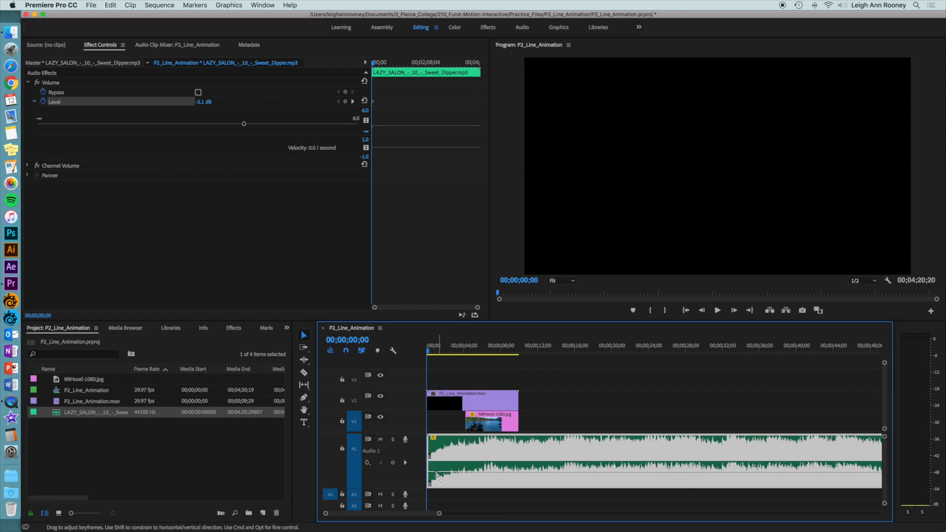
{"action": "left_click", "coordinate": [343, 103]}
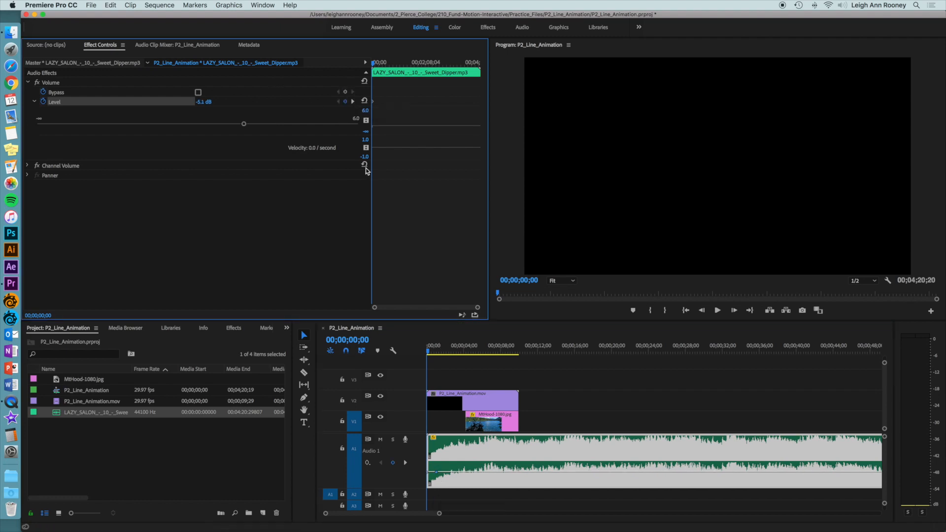
{"action": "mouse_move", "coordinate": [437, 475]}
{"action": "left_mouse_down"}
{"action": "mouse_move", "coordinate": [442, 468]}
{"action": "mouse_move", "coordinate": [429, 480]}
{"action": "mouse_move", "coordinate": [453, 468]}
{"action": "mouse_move", "coordinate": [445, 471]}
{"action": "left_mouse_up"}
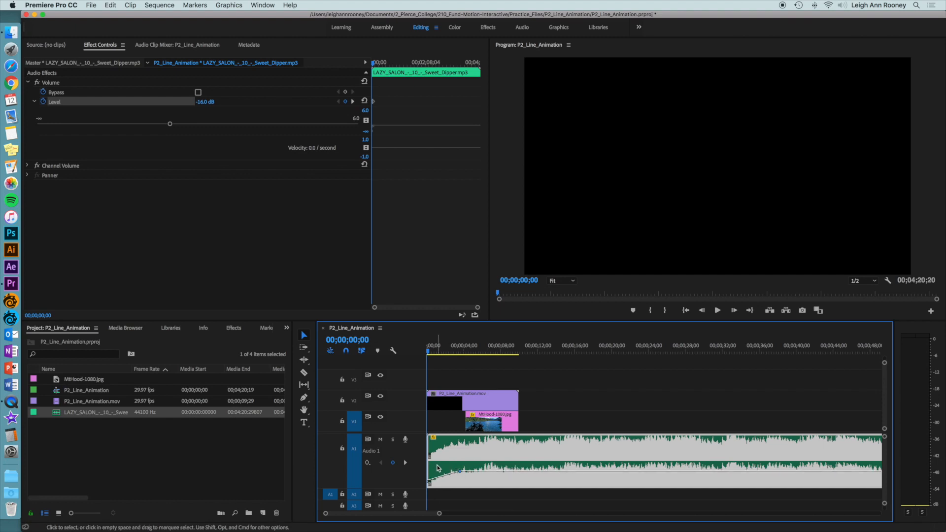
Extend the music fade-in by moving its second volume keyframe to 00;00;03;17, lower that keyframe to -10.5 dB, and preview from the start
{"action": "key", "text": "space"}
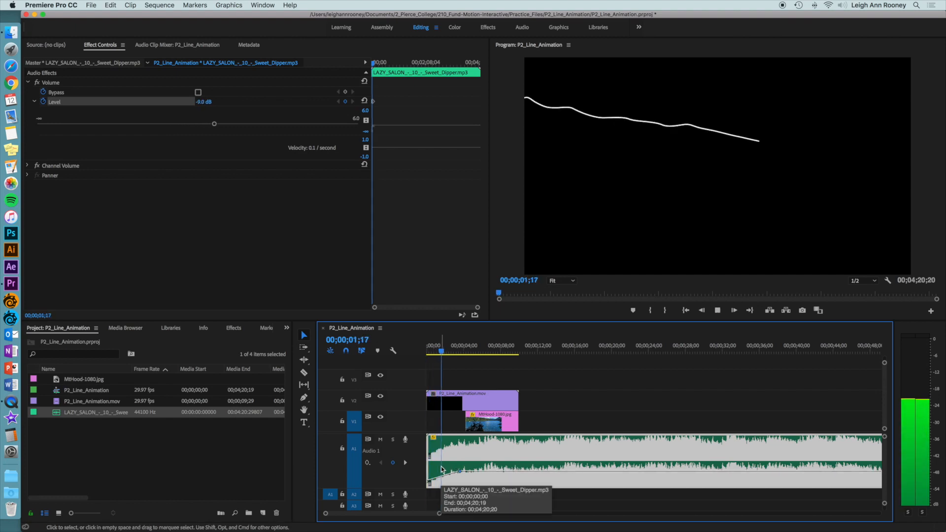
{"action": "key", "text": "space"}
{"action": "left_click_drag", "start_coordinate": [428, 482], "coordinate": [460, 474]}
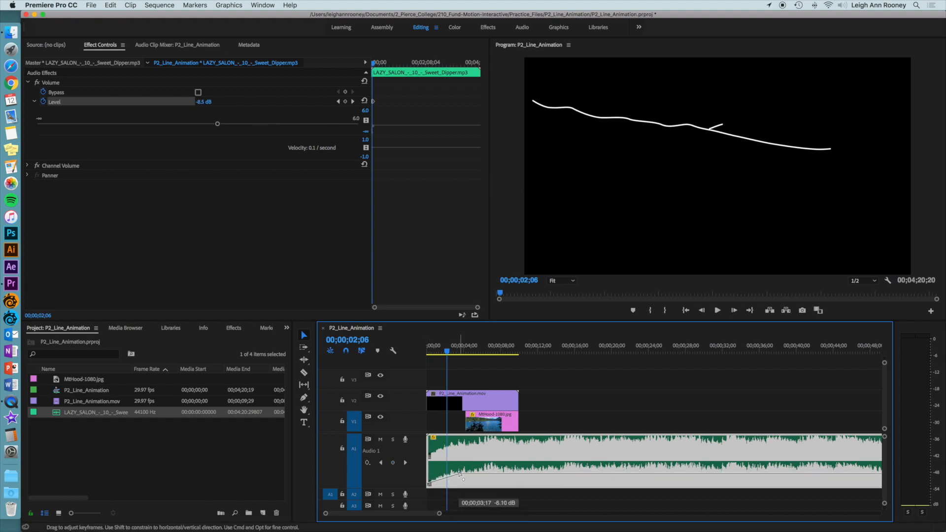
{"action": "key", "text": "space"}
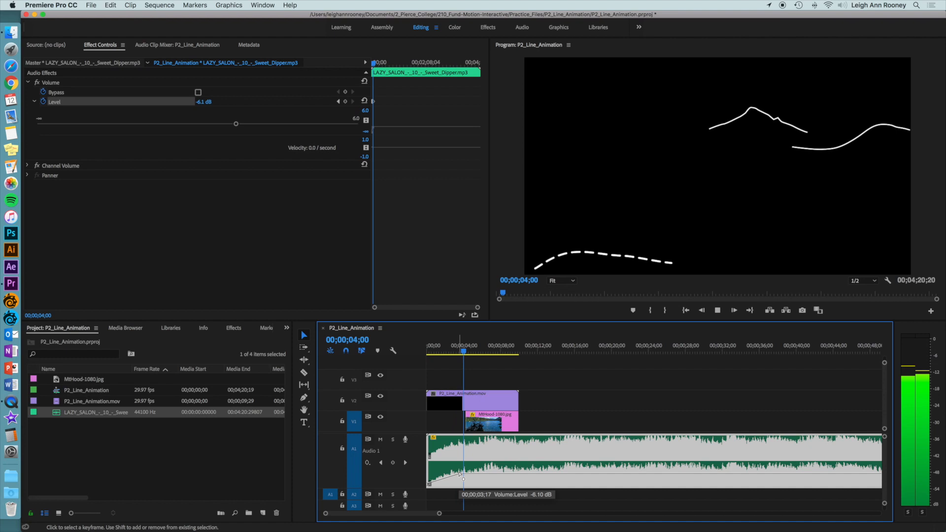
{"action": "key", "text": "space"}
{"action": "left_click_drag", "start_coordinate": [459, 474], "coordinate": [460, 478]}
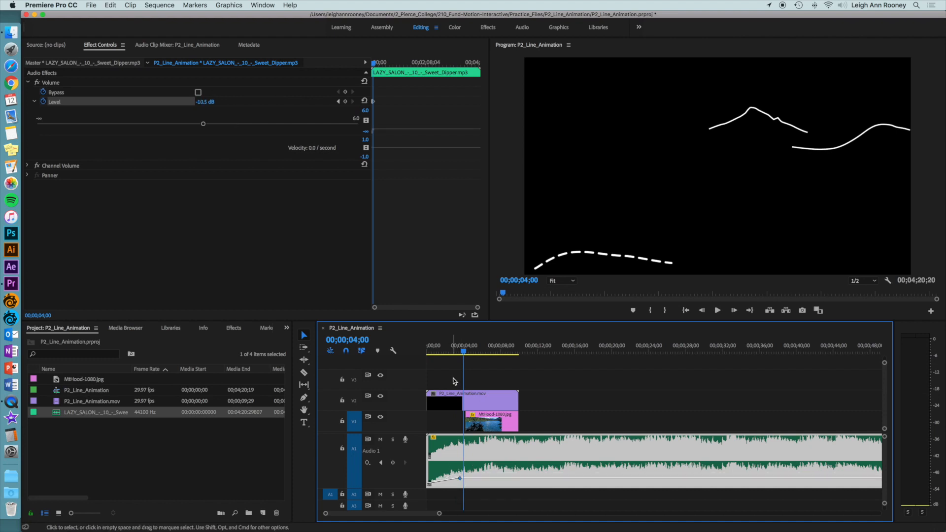
{"action": "left_click_drag", "start_coordinate": [460, 348], "coordinate": [427, 356]}
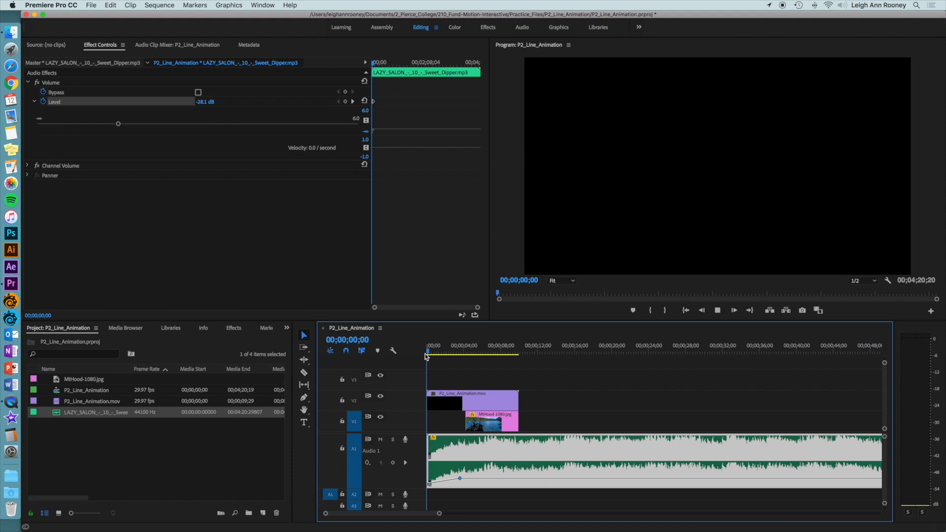
{"action": "key", "text": "space"}
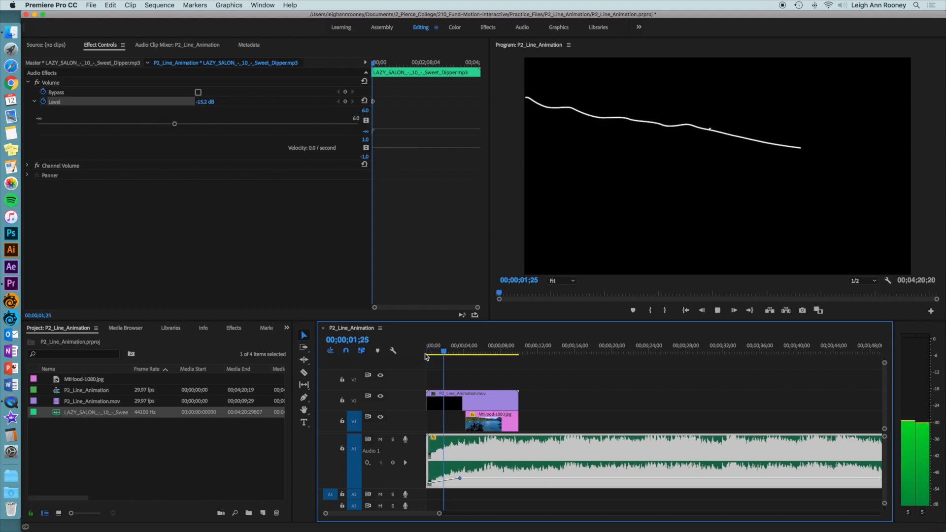
{"action": "key", "text": "space"}
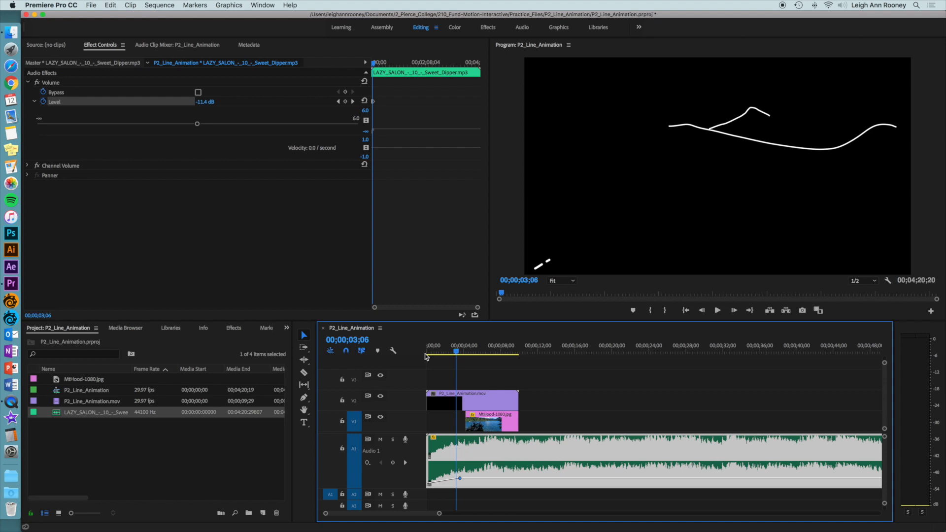
Split the music clip at 00;00;09;28, near the end of the video clips, and delete the part after the cut
{"action": "left_click", "coordinate": [507, 351]}
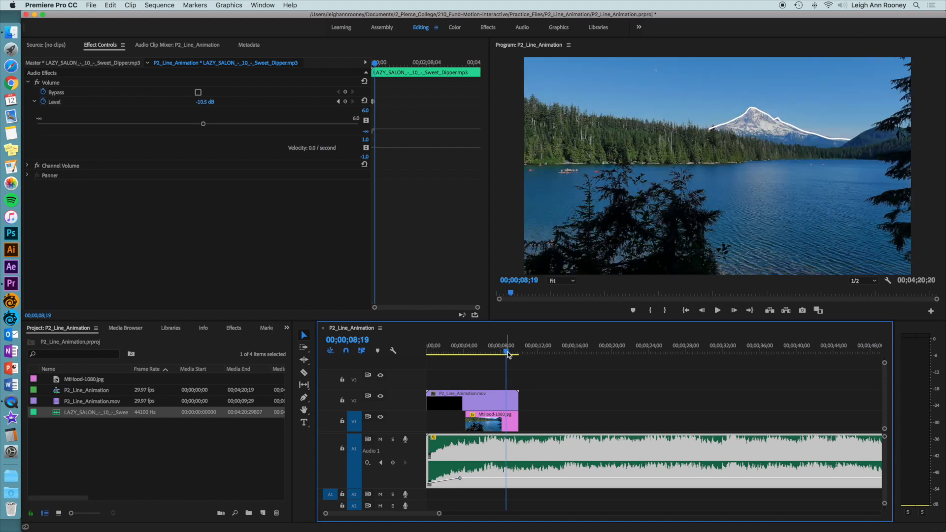
{"action": "left_click_drag", "start_coordinate": [507, 352], "coordinate": [518, 353]}
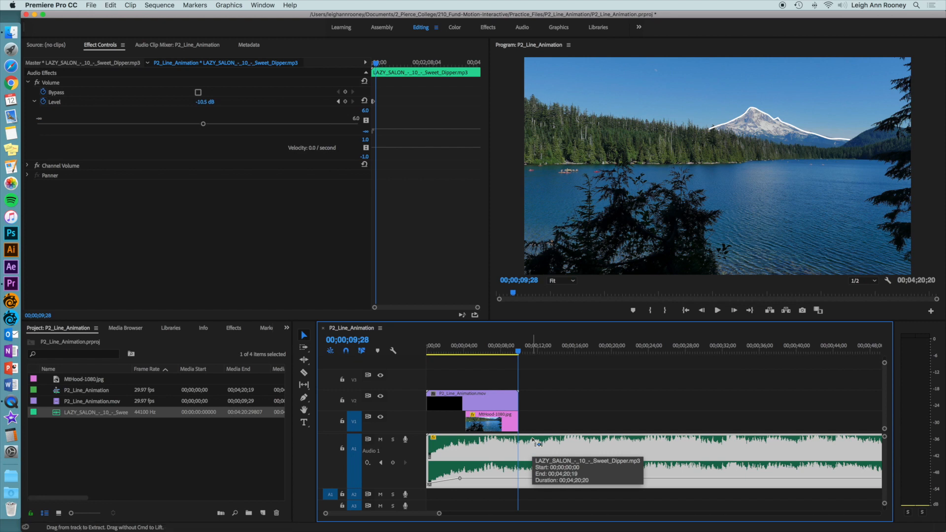
{"action": "key", "text": "super+k"}
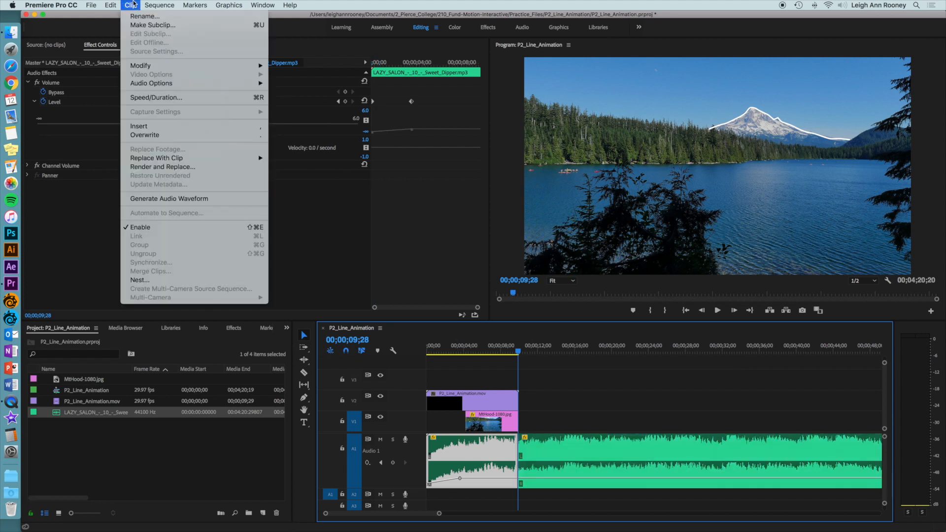
{"action": "mouse_move", "coordinate": [149, 4]}
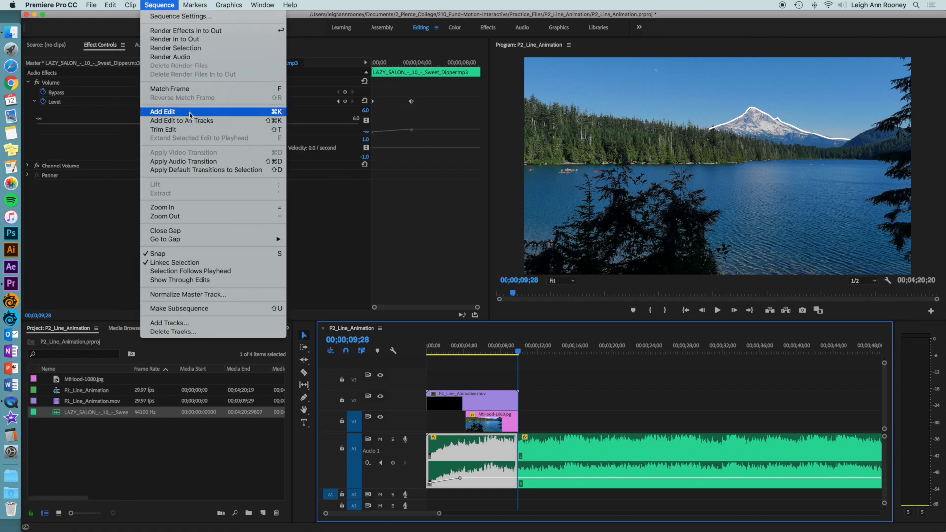
{"action": "left_click", "coordinate": [572, 454]}
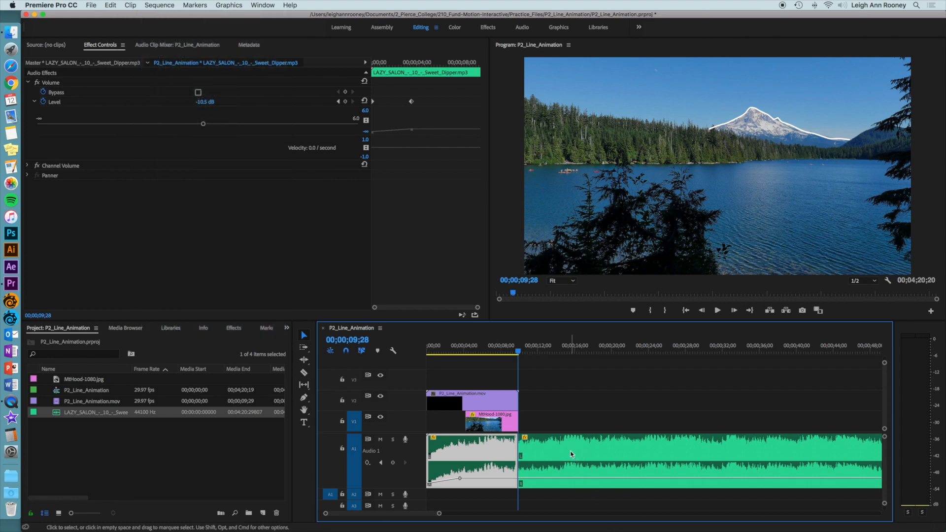
{"action": "left_click_drag", "start_coordinate": [572, 452], "coordinate": [598, 453]}
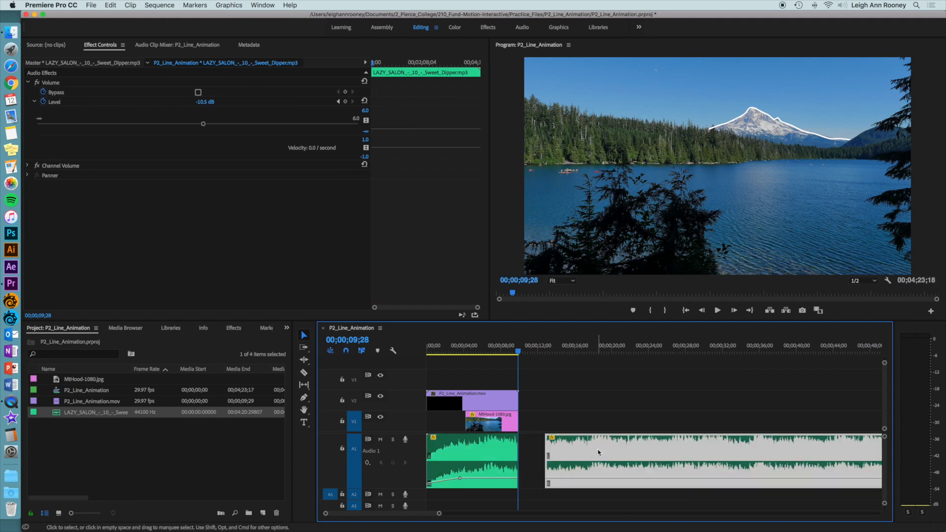
{"action": "key", "text": "Delete"}
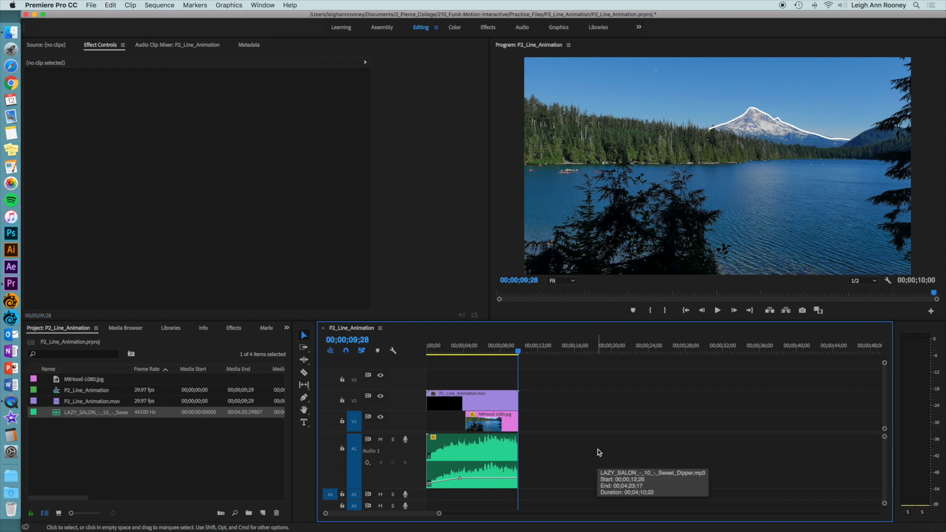
Add volume level keyframes to the music clip at 00;00;08;22 and 00;00;09;21
{"action": "left_click_drag", "start_coordinate": [518, 353], "coordinate": [507, 352]}
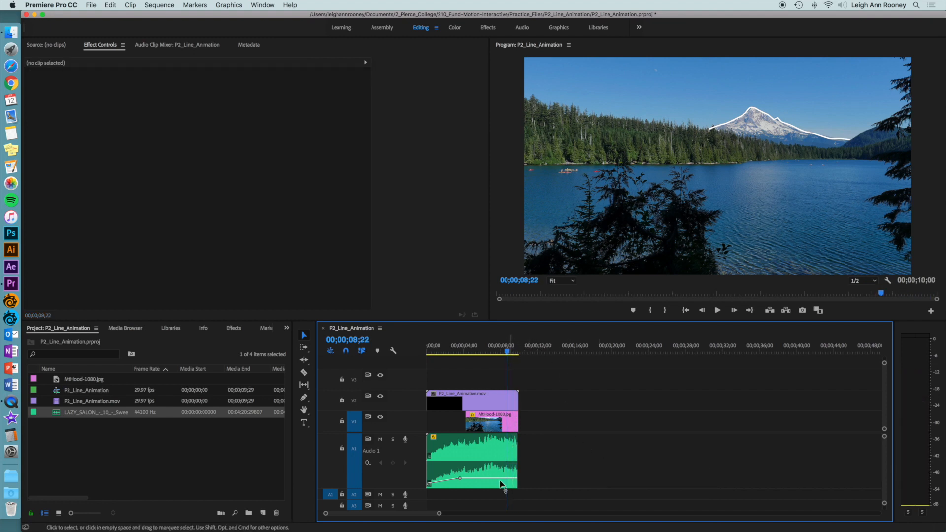
{"action": "left_click", "coordinate": [501, 469]}
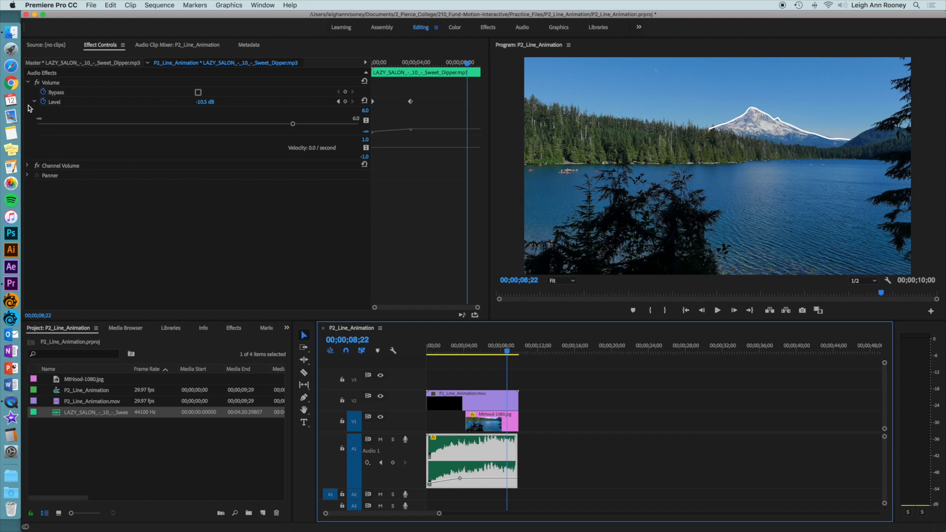
{"action": "left_click", "coordinate": [344, 101]}
{"action": "left_click_drag", "start_coordinate": [508, 354], "coordinate": [517, 353]}
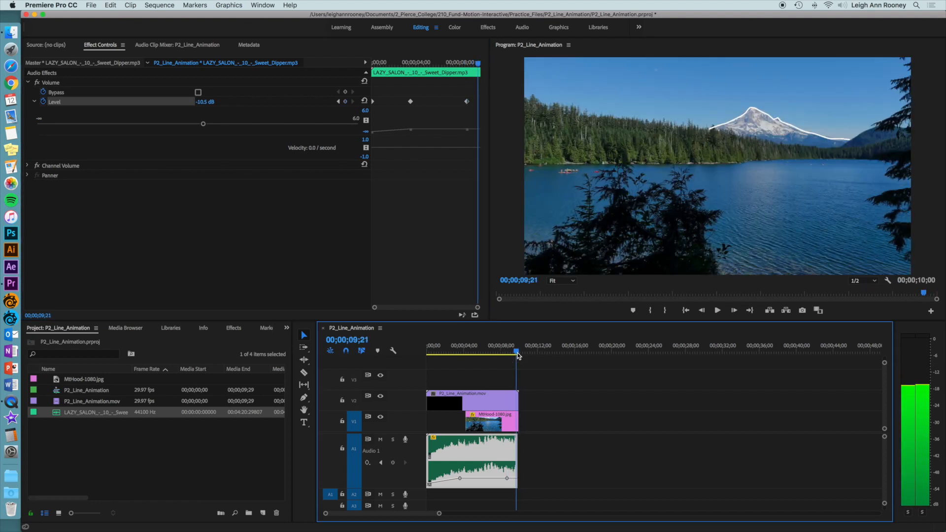
{"action": "left_click", "coordinate": [345, 101]}
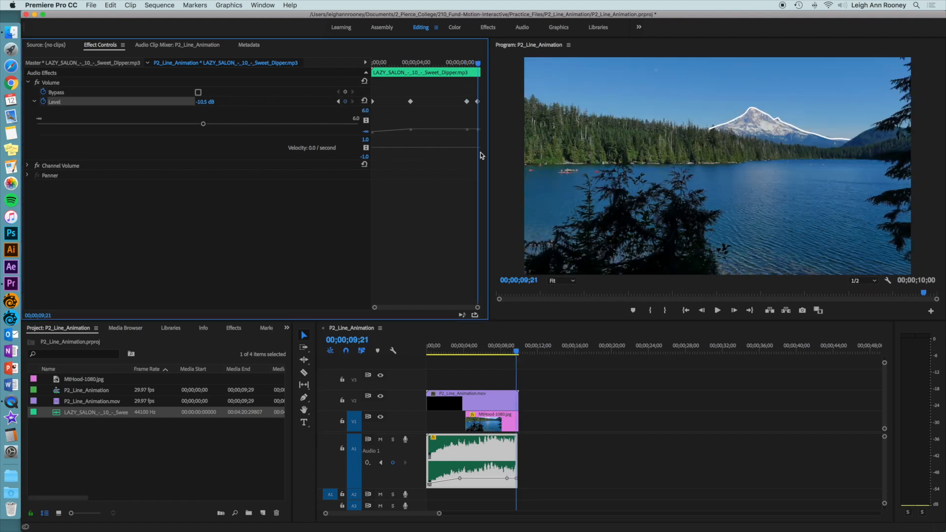
Fade out the music by lowering the last volume keyframe to silence and moving the keyframe before it slightly earlier and lower
{"action": "left_click_drag", "start_coordinate": [477, 130], "coordinate": [478, 132]}
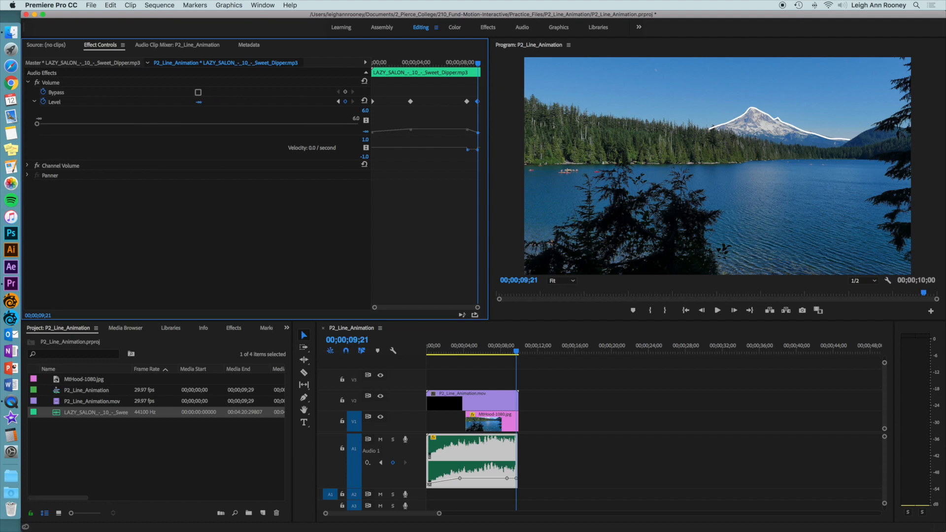
{"action": "left_click", "coordinate": [467, 130]}
{"action": "left_click_drag", "start_coordinate": [507, 478], "coordinate": [500, 480]}
{"action": "left_click", "coordinate": [516, 485]}
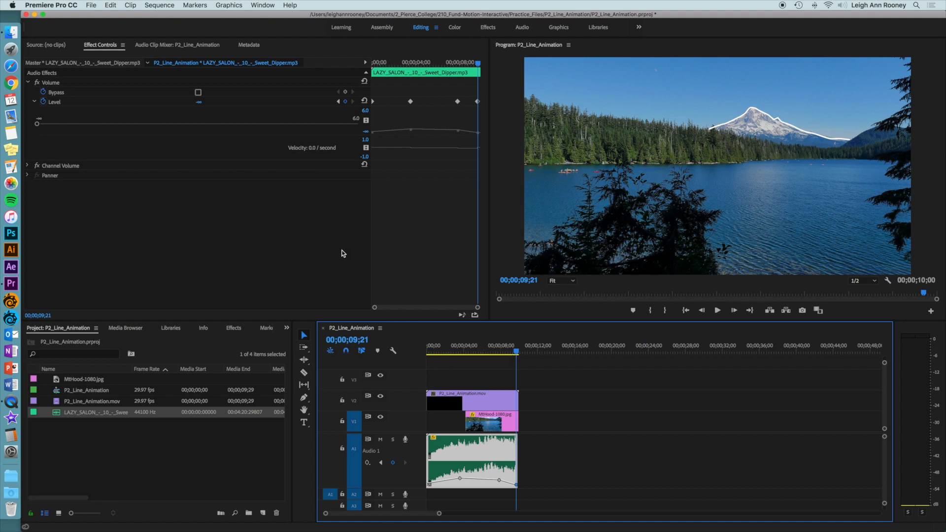
Review the media export settings for the P2_Line_Animation sequence and leave them without exporting
{"action": "left_click", "coordinate": [91, 5]}
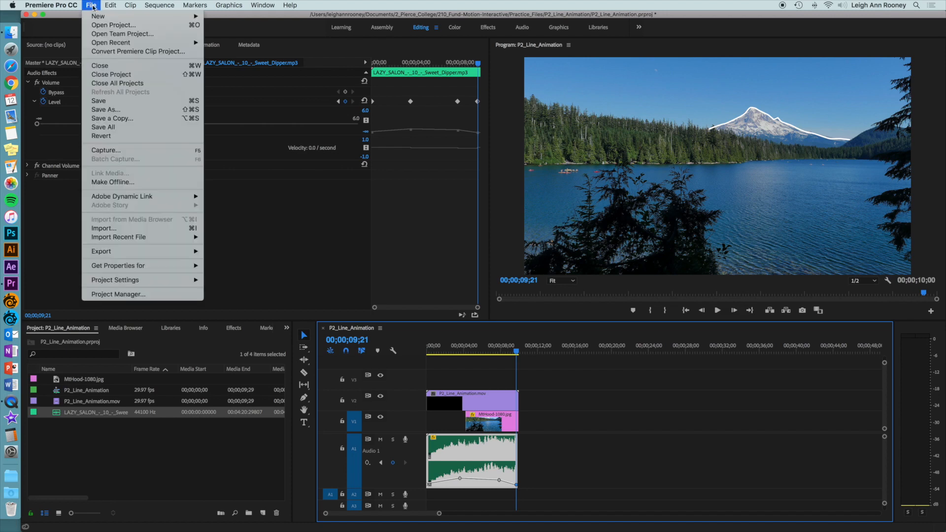
{"action": "mouse_move", "coordinate": [177, 251]}
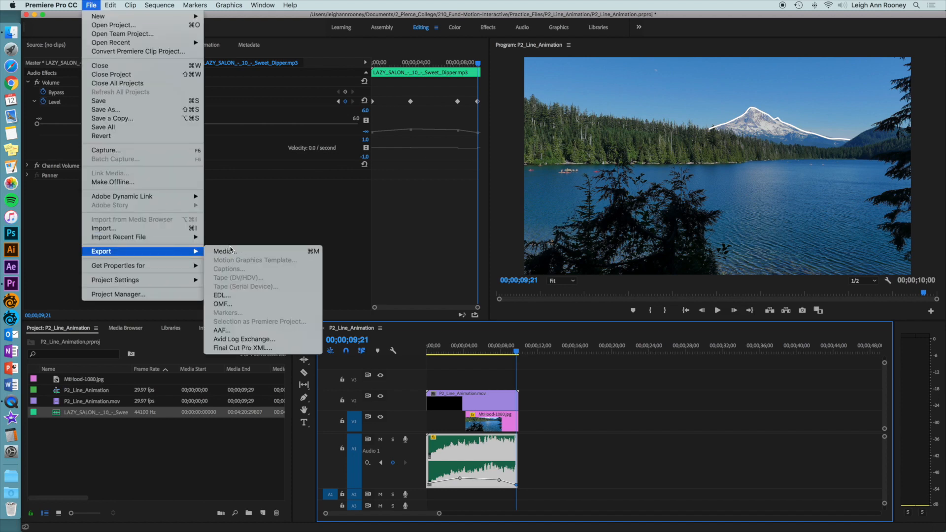
{"action": "left_click", "coordinate": [231, 251]}
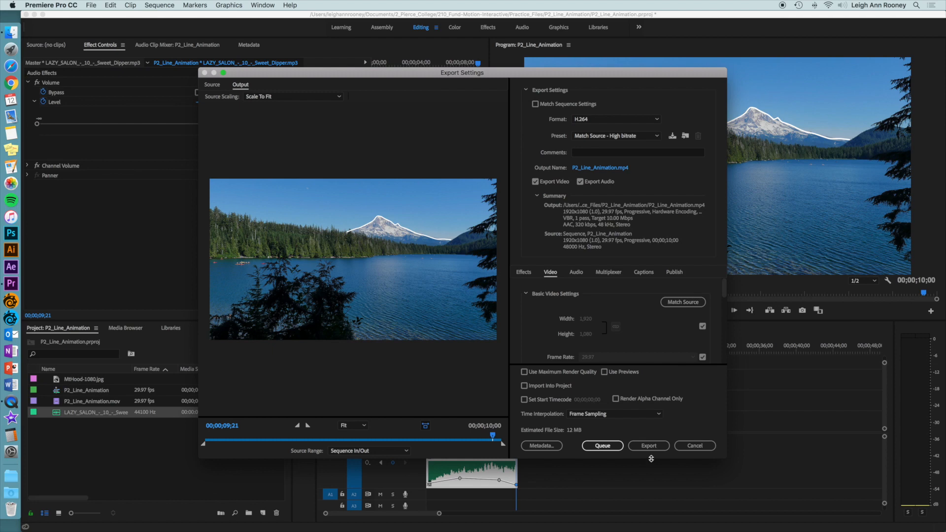
{"action": "left_click", "coordinate": [695, 446]}
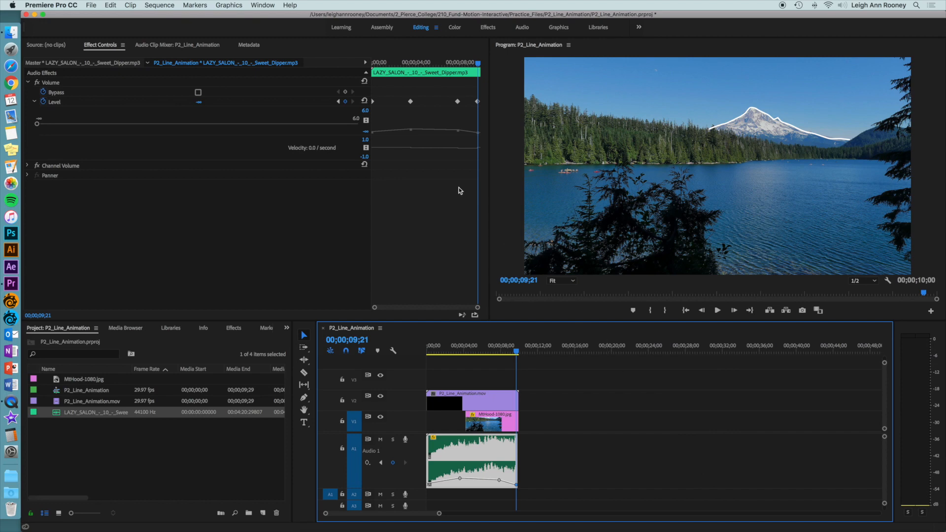